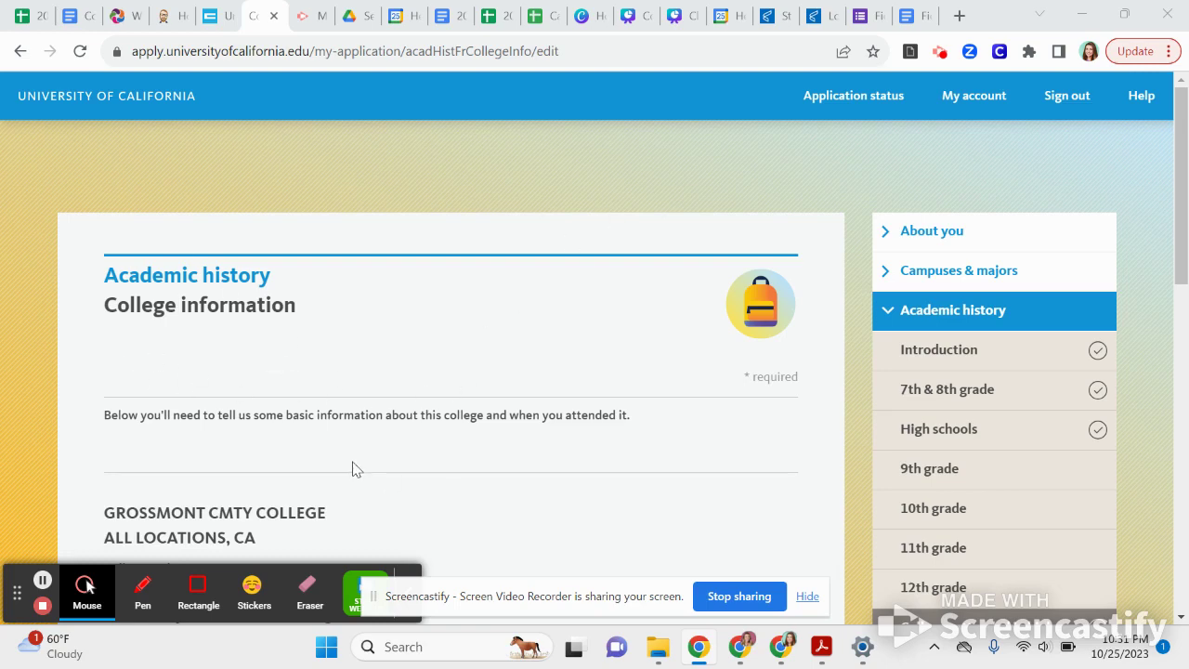
- Set the start date of attendance at Grossmont Community College to August 2022
{"action": "scroll", "coordinate": [358, 469], "scroll_direction": "down", "scroll_amount": 3}
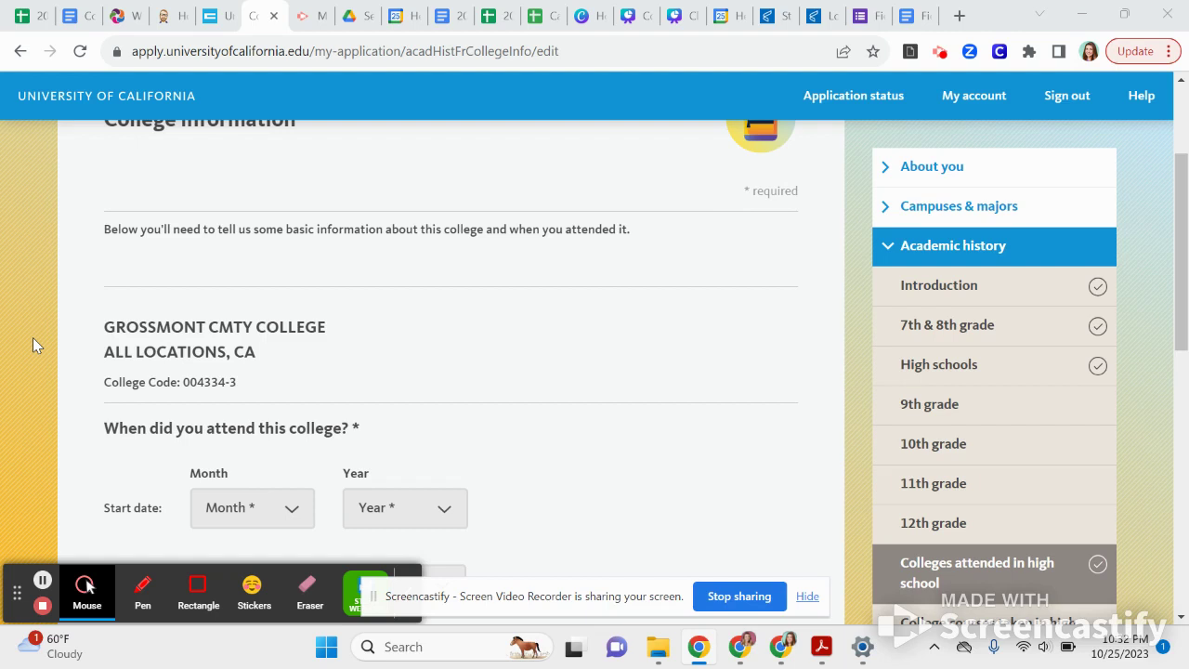
{"action": "scroll", "coordinate": [192, 284], "scroll_direction": "down", "scroll_amount": 1}
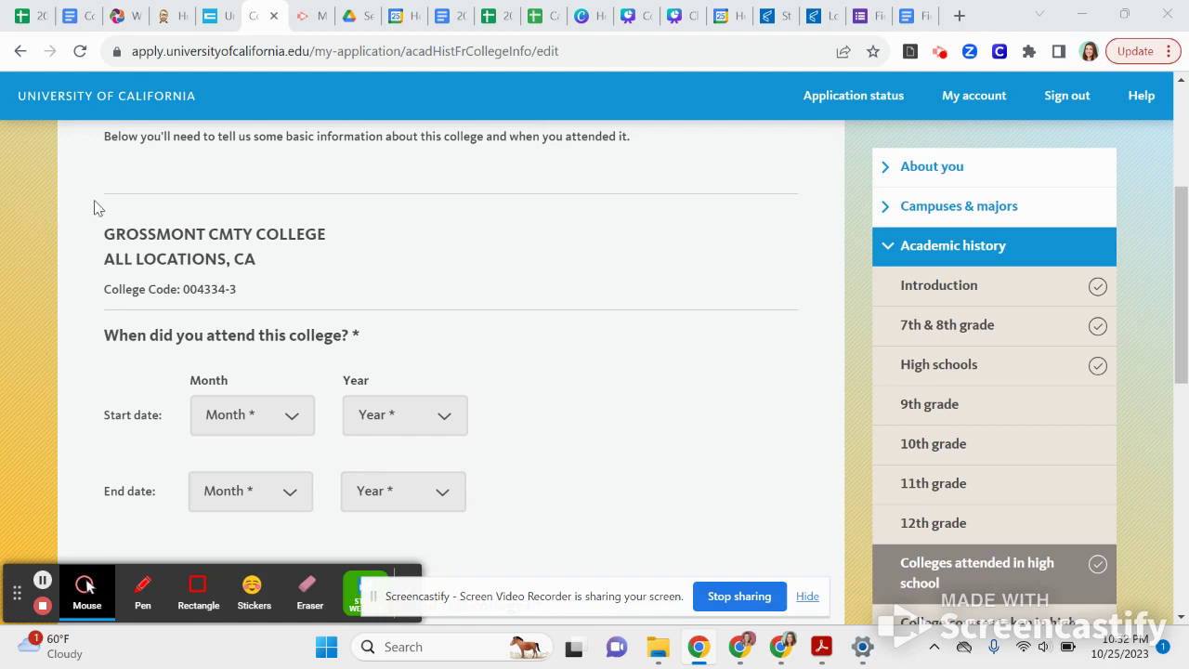
{"action": "scroll", "coordinate": [65, 268], "scroll_direction": "down", "scroll_amount": 1}
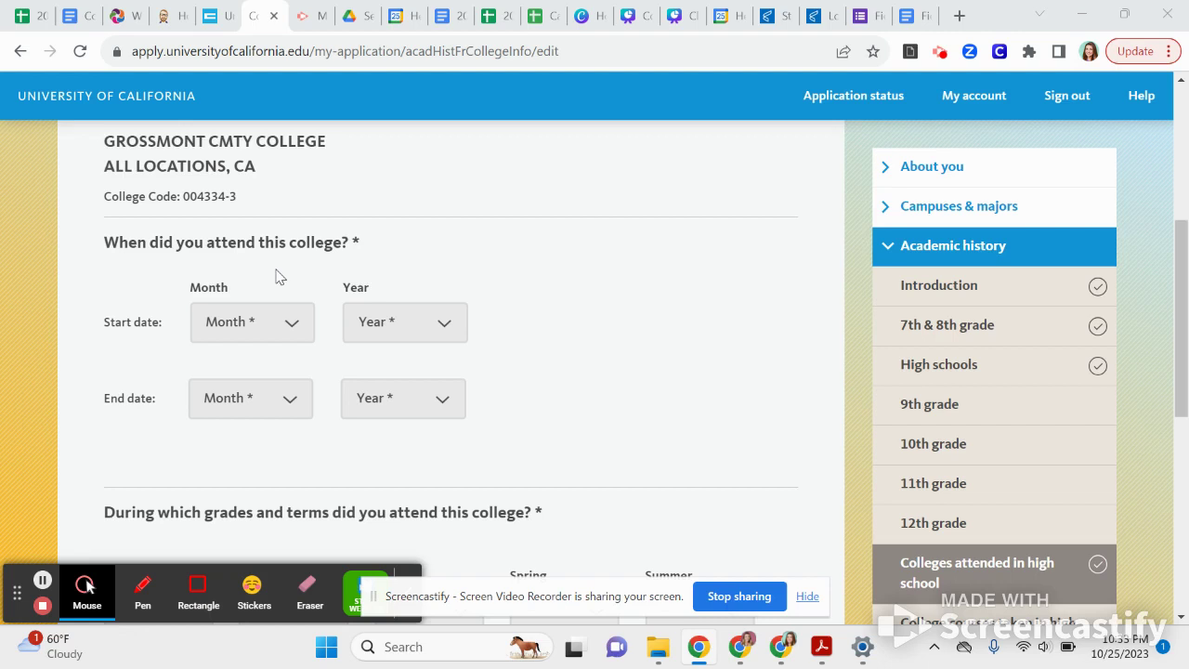
{"action": "left_click", "coordinate": [271, 326]}
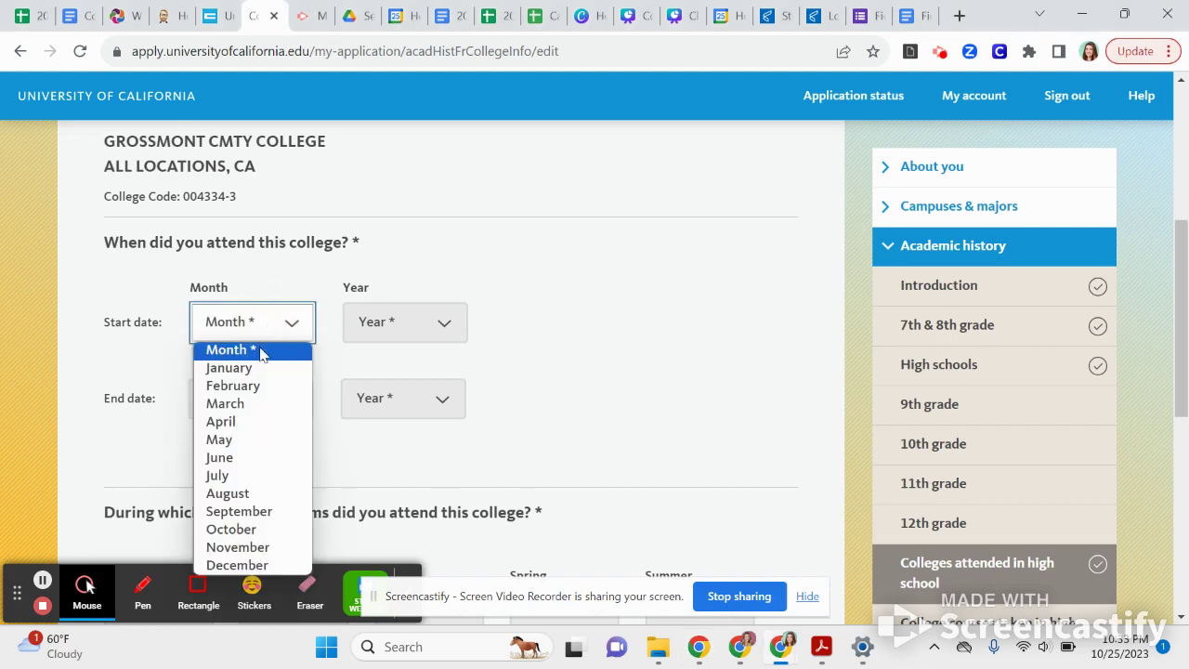
{"action": "left_click", "coordinate": [257, 494]}
{"action": "left_click", "coordinate": [406, 321]}
{"action": "left_click", "coordinate": [381, 45]}
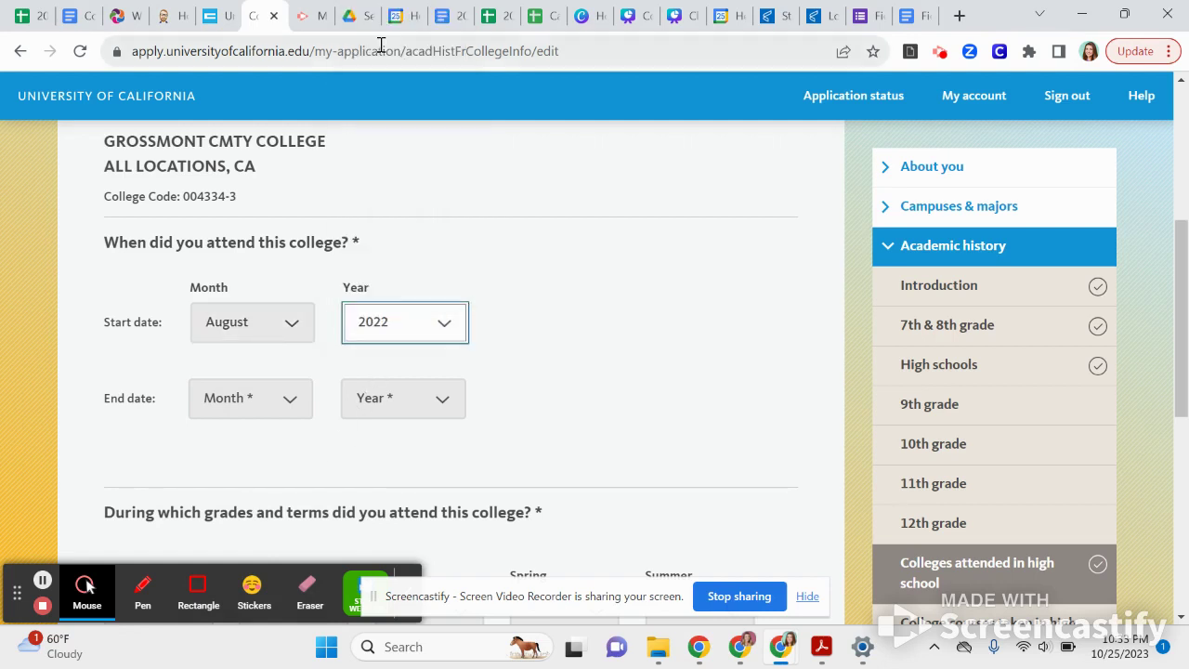
- Set the end date of attendance at the college to June 2024
{"action": "left_click", "coordinate": [286, 399]}
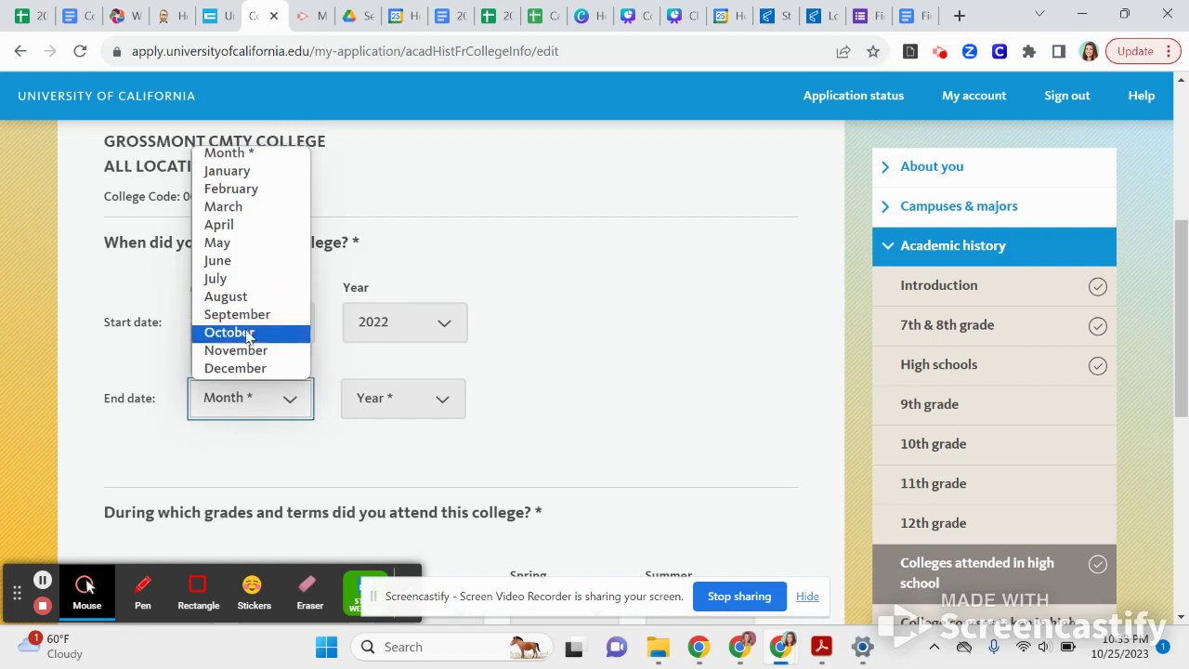
{"action": "left_click", "coordinate": [237, 263]}
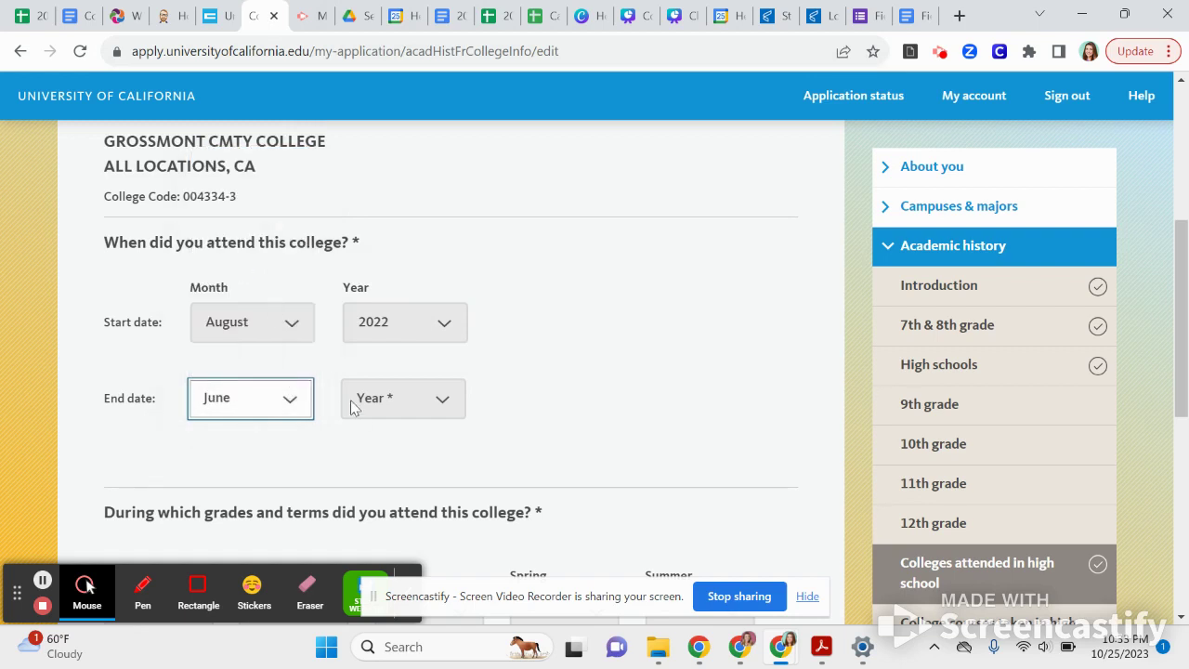
{"action": "left_click", "coordinate": [364, 407]}
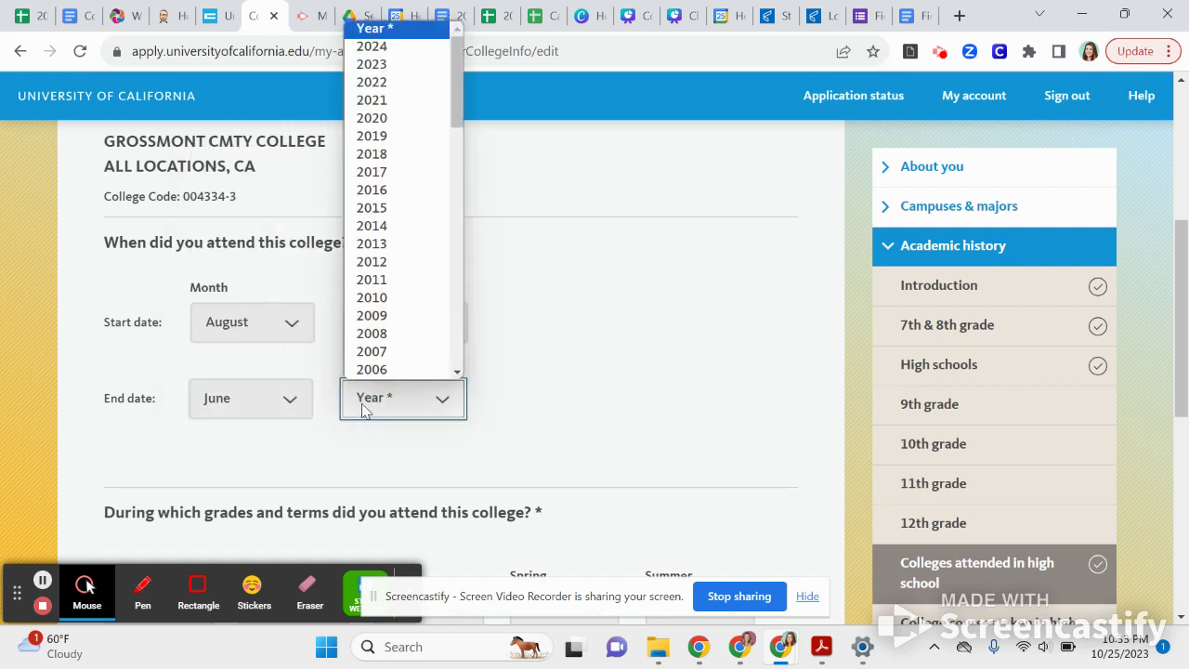
{"action": "left_click", "coordinate": [392, 46]}
{"action": "left_click", "coordinate": [634, 381]}
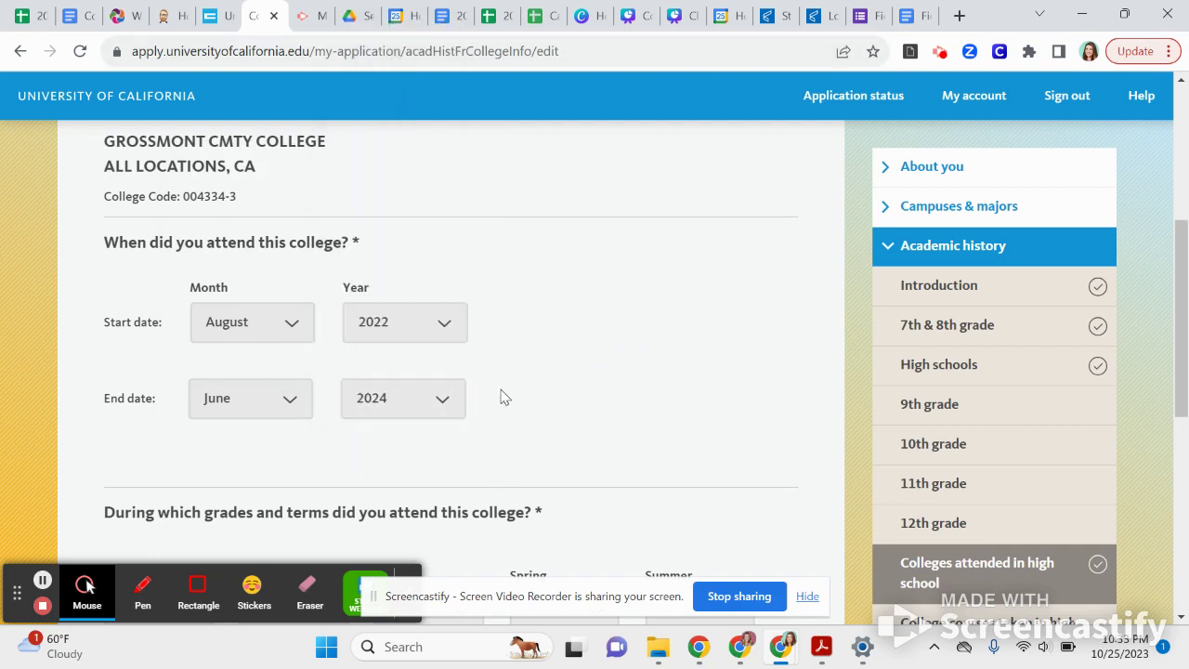
- In the first row of grades and terms attended, choose 10th grade with the Fall 2022 term
{"action": "scroll", "coordinate": [501, 398], "scroll_direction": "down", "scroll_amount": 2}
{"action": "scroll", "coordinate": [502, 397], "scroll_direction": "down", "scroll_amount": 2}
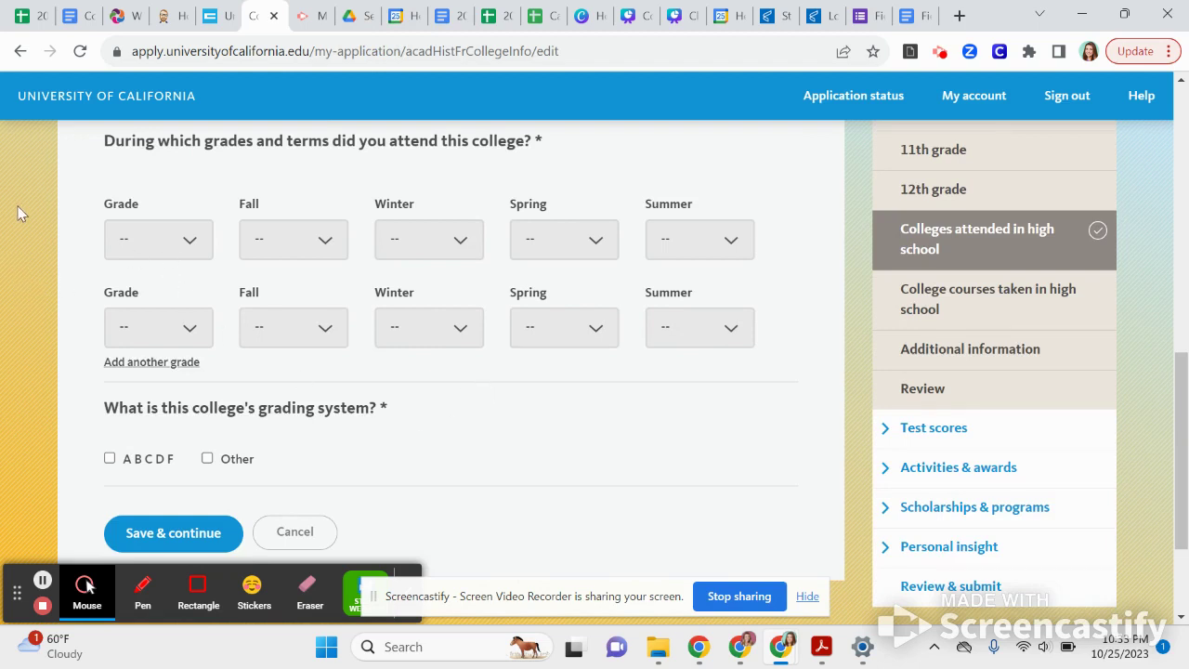
{"action": "left_click", "coordinate": [177, 232]}
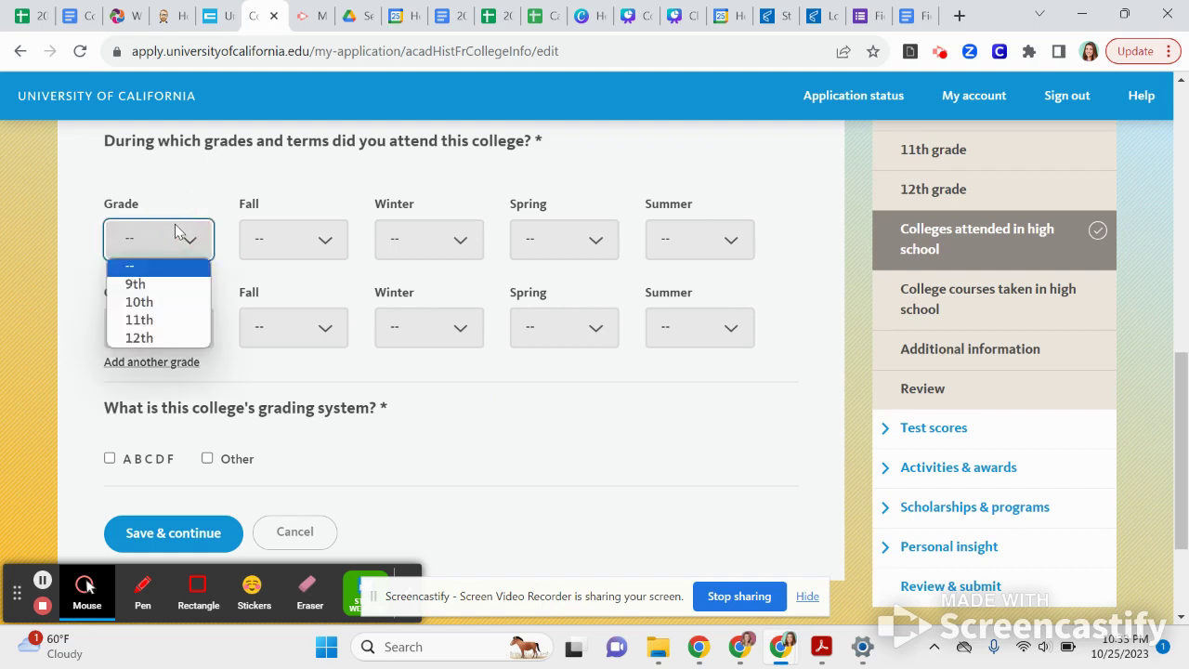
{"action": "left_click", "coordinate": [139, 321]}
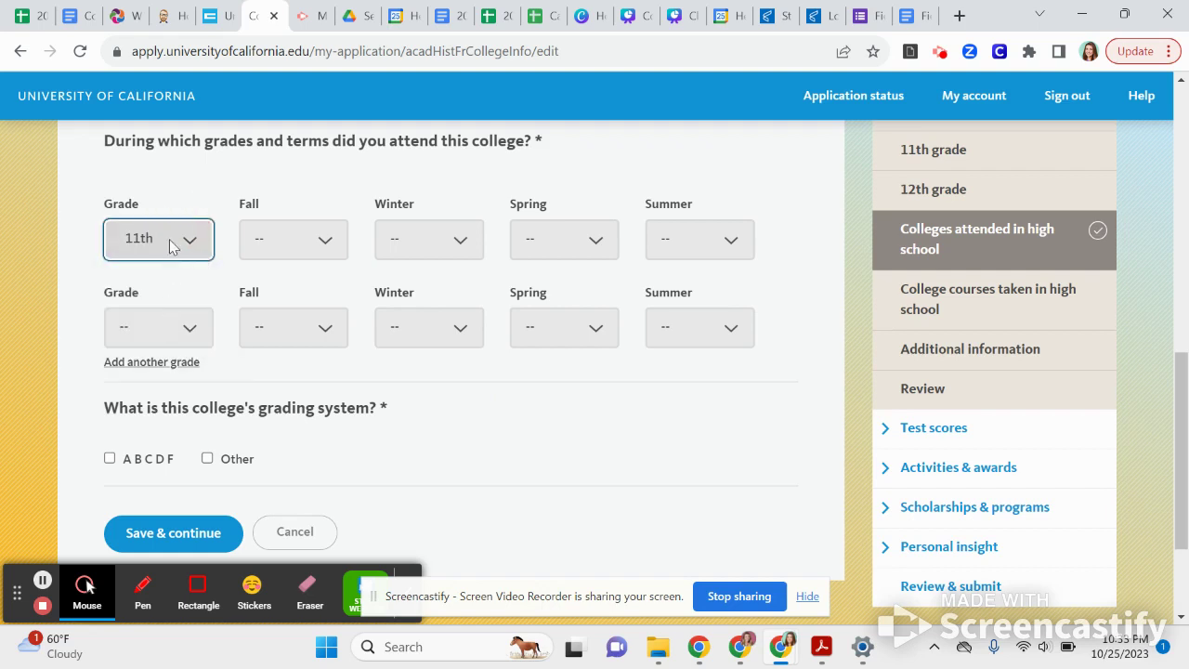
{"action": "left_click", "coordinate": [173, 244]}
{"action": "left_click", "coordinate": [179, 303]}
{"action": "left_click", "coordinate": [297, 238]}
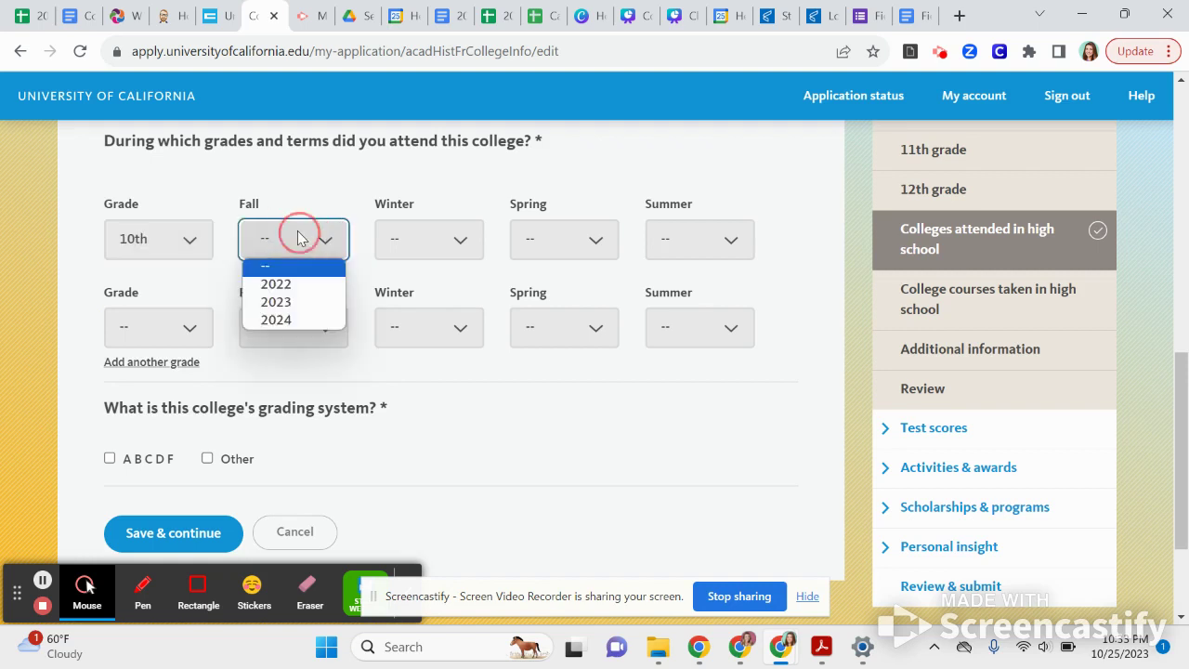
{"action": "left_click", "coordinate": [299, 284]}
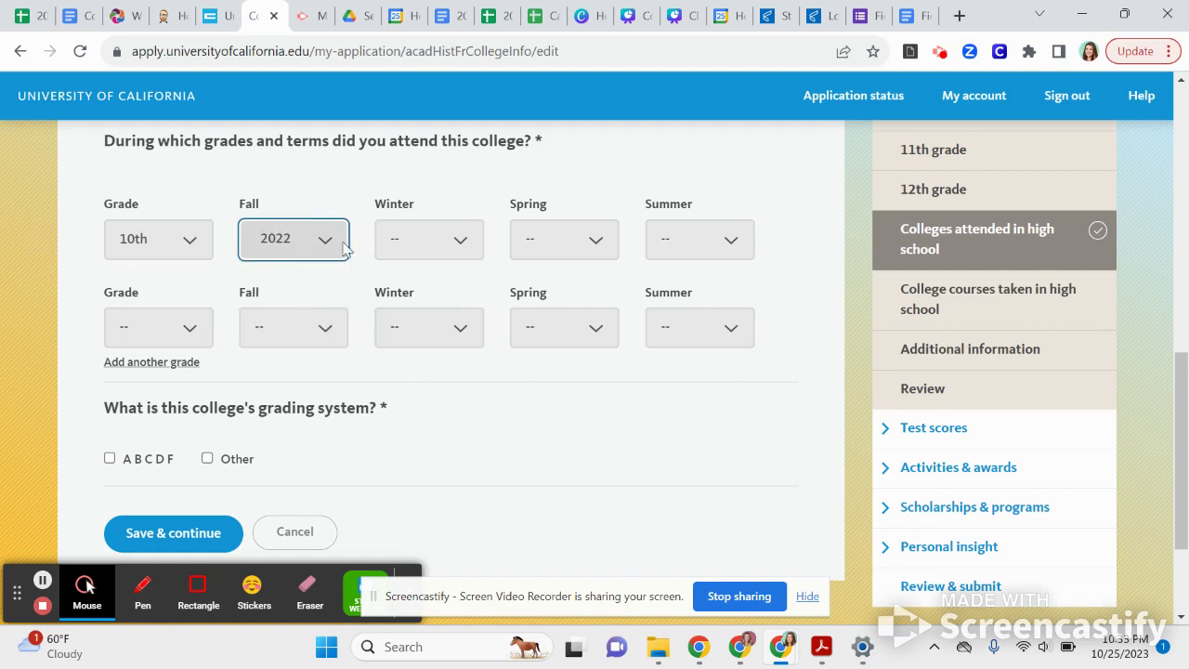
{"action": "left_click", "coordinate": [267, 246]}
{"action": "left_click", "coordinate": [269, 248]}
- In the second row of grades and terms attended, choose 12th grade with the Spring 2024 term
{"action": "left_click", "coordinate": [167, 325]}
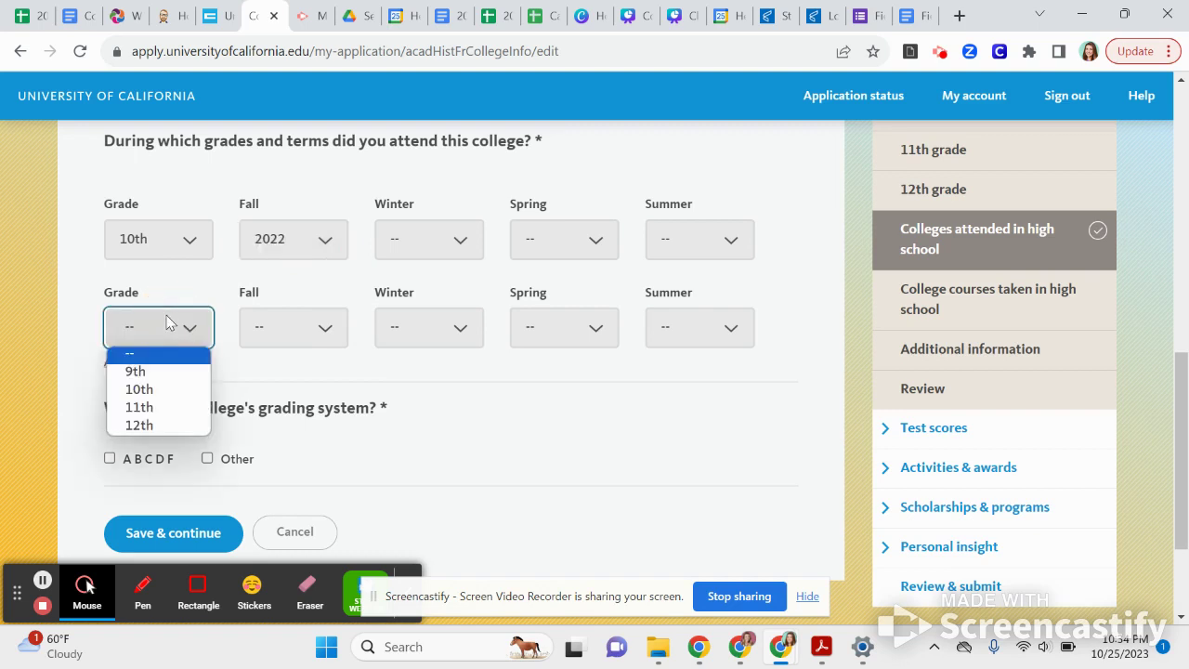
{"action": "left_click", "coordinate": [159, 425]}
{"action": "left_click", "coordinate": [571, 325]}
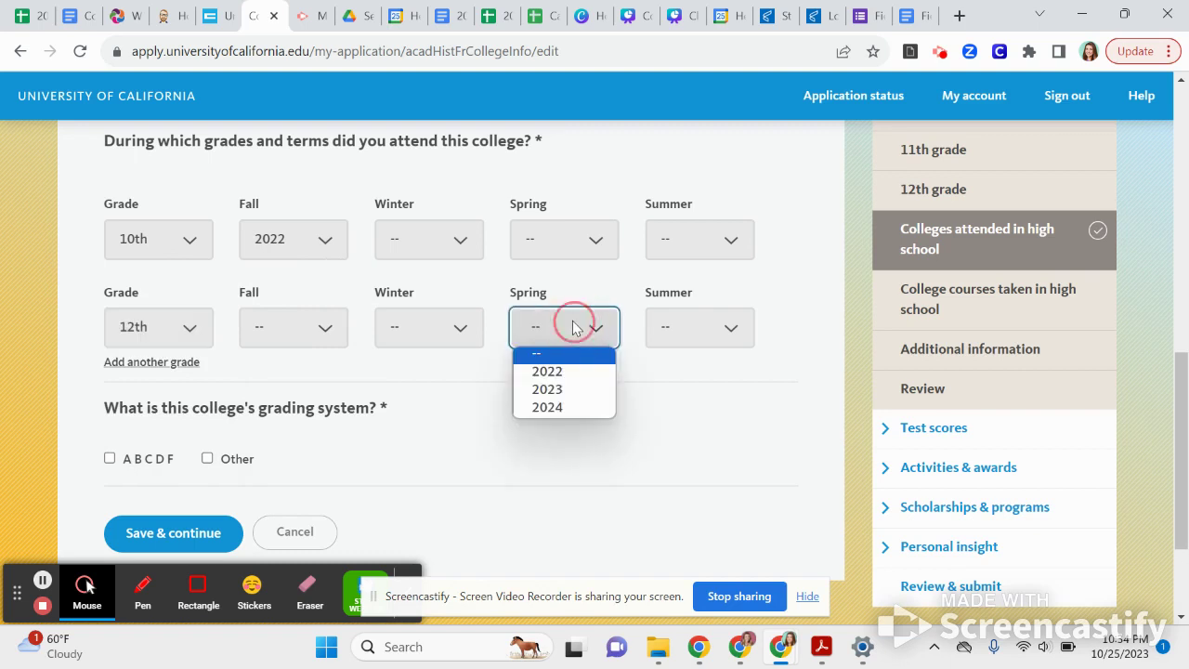
{"action": "left_click", "coordinate": [569, 409]}
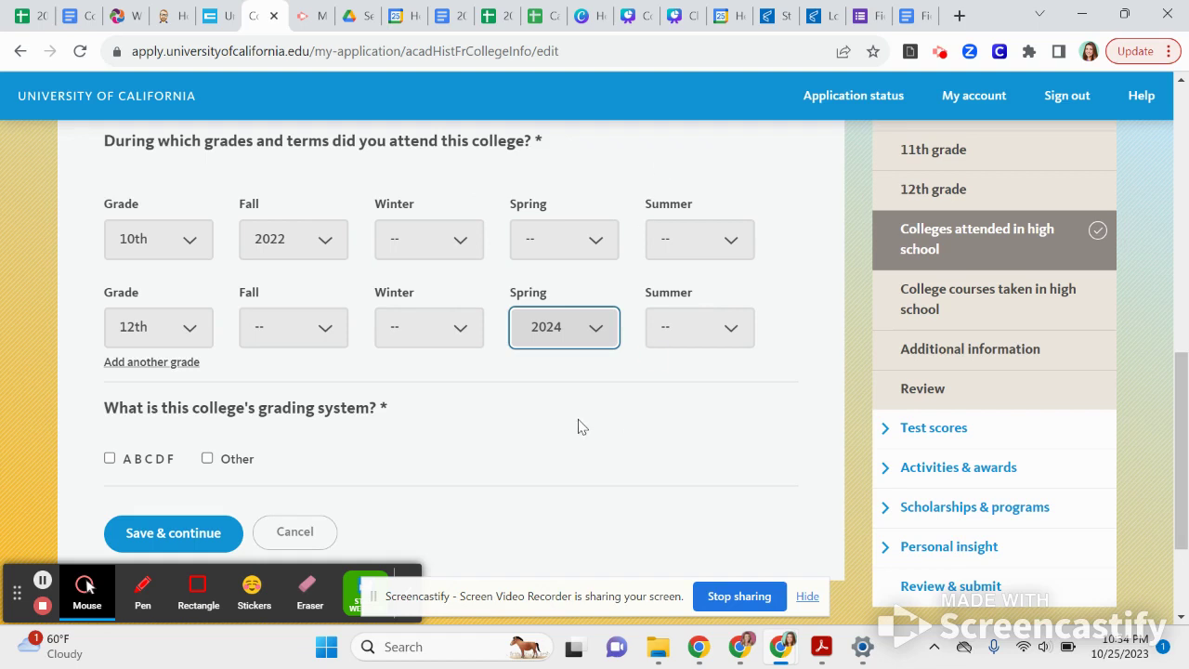
- Mark the college's grading system as A B C D F, then save the college information and accept the change warning
{"action": "left_click", "coordinate": [109, 457]}
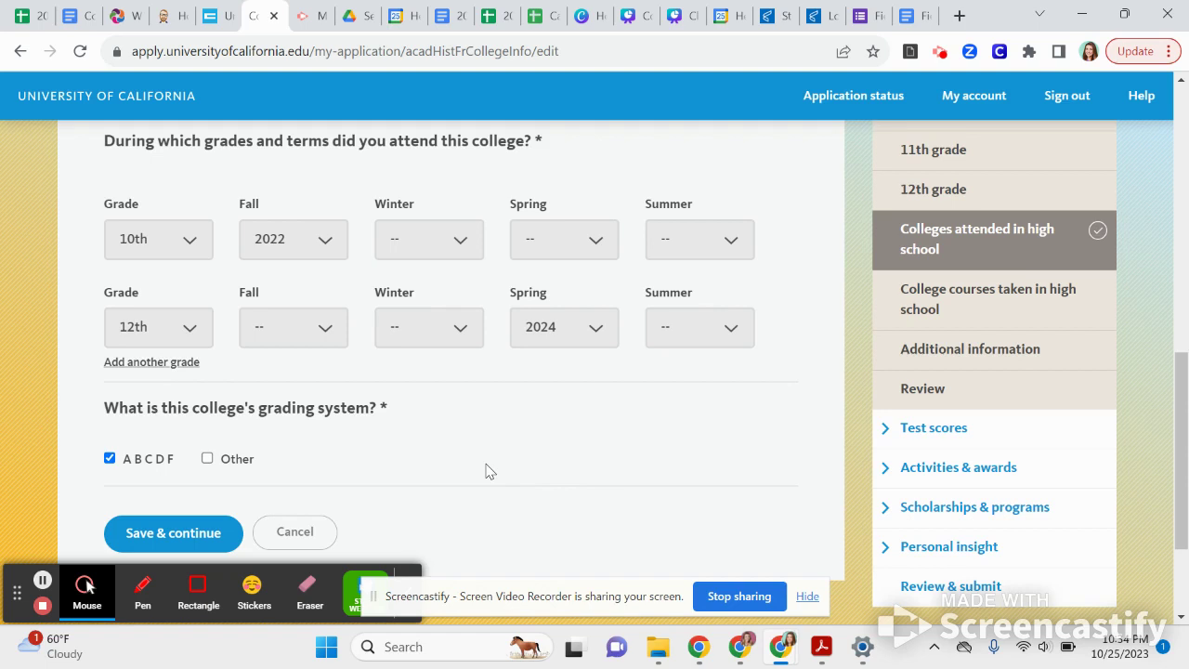
{"action": "left_click", "coordinate": [154, 537]}
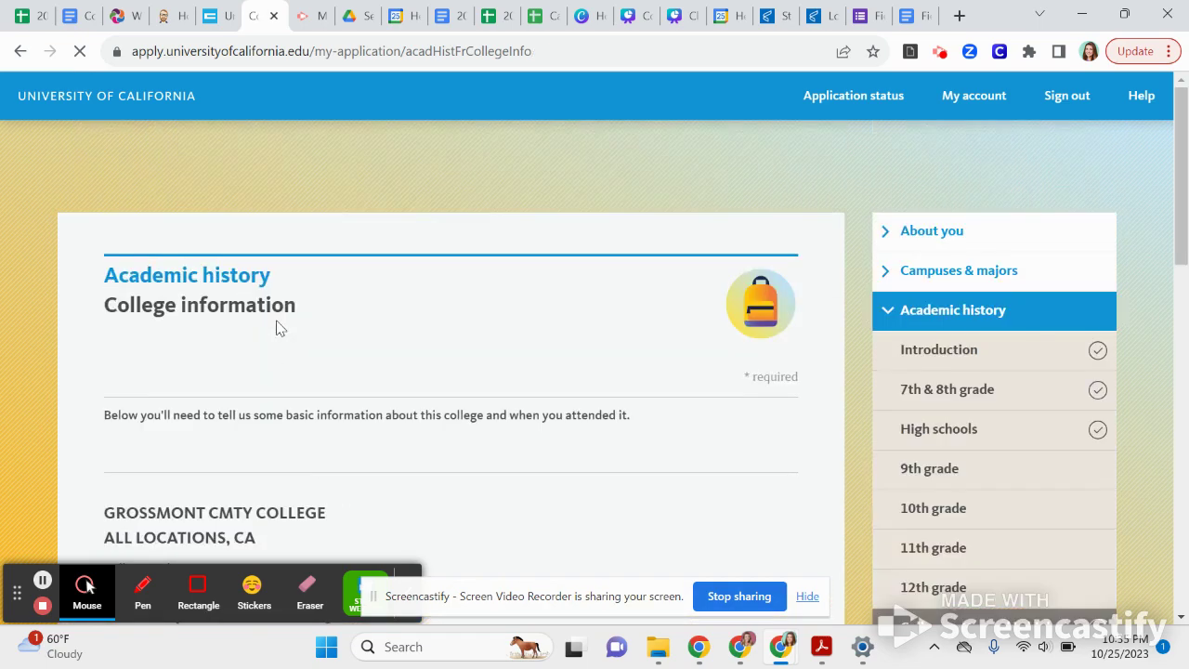
{"action": "scroll", "coordinate": [276, 328], "scroll_direction": "down", "scroll_amount": 5}
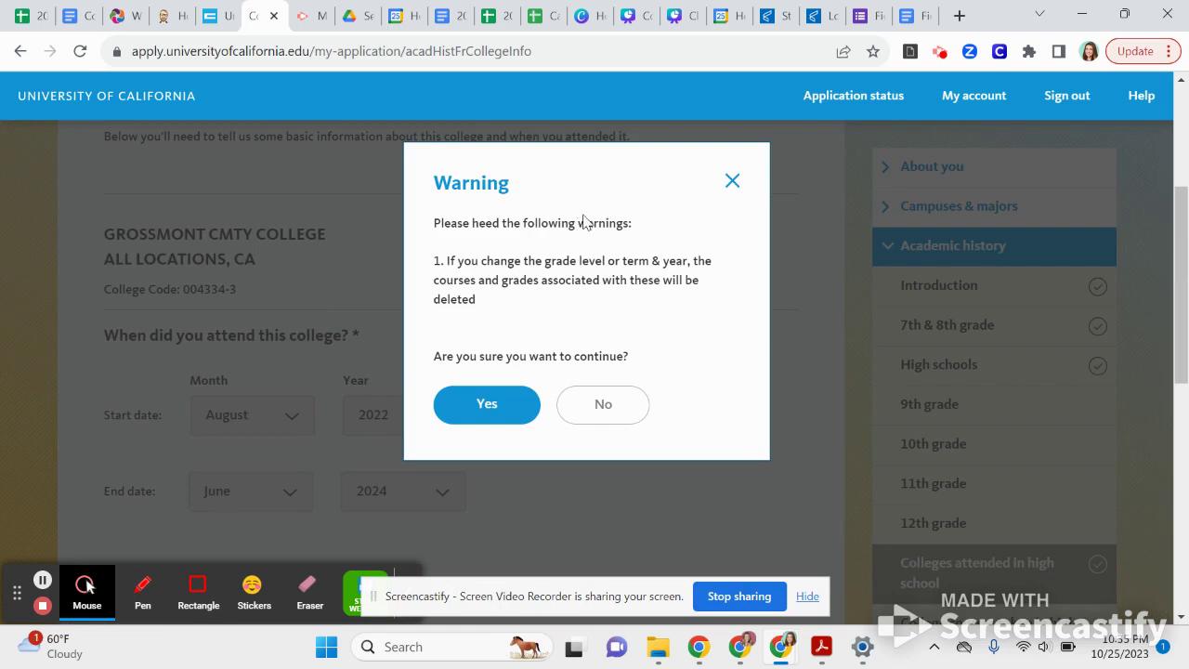
{"action": "left_click", "coordinate": [509, 412]}
- Review the saved Grossmont college entry and finish adding colleges to proceed to the college courses taken in high school
{"action": "scroll", "coordinate": [504, 411], "scroll_direction": "down", "scroll_amount": 5}
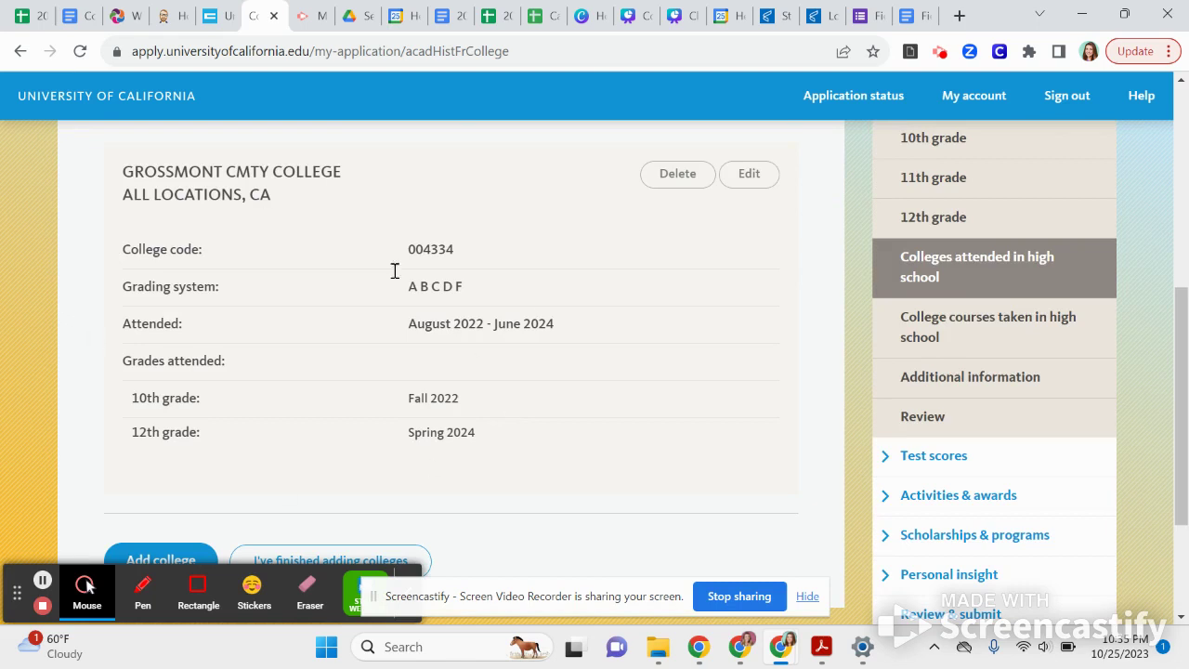
{"action": "left_click", "coordinate": [669, 427]}
{"action": "scroll", "coordinate": [701, 515], "scroll_direction": "down", "scroll_amount": 2}
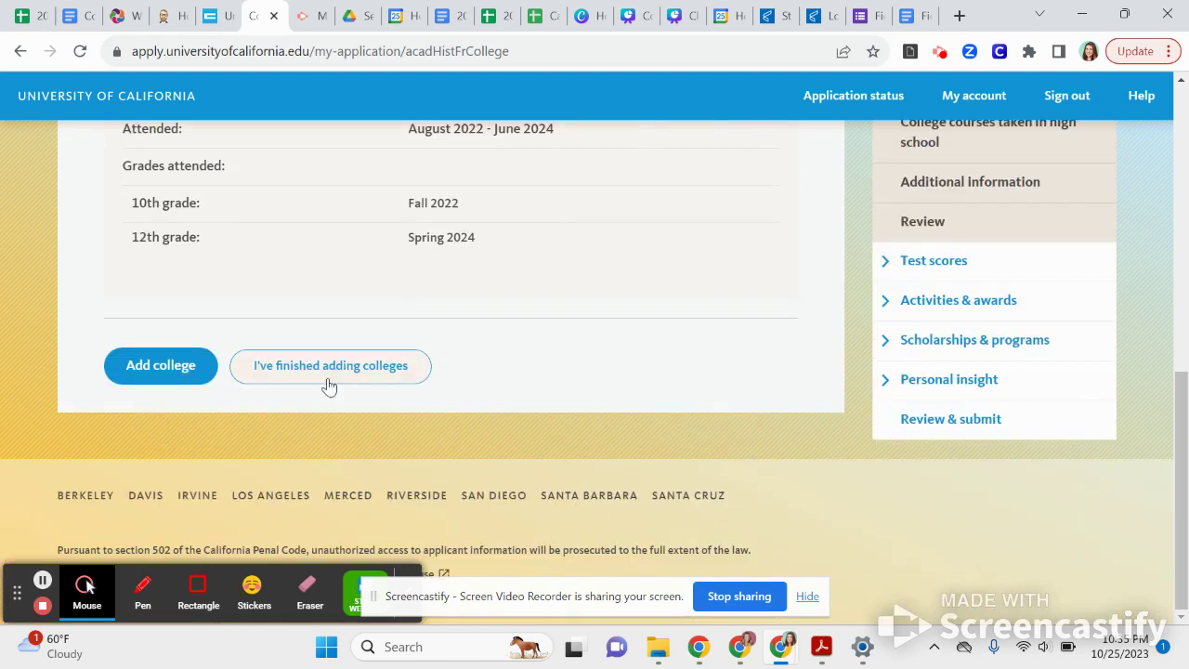
{"action": "scroll", "coordinate": [334, 381], "scroll_direction": "up", "scroll_amount": 2}
{"action": "scroll", "coordinate": [340, 421], "scroll_direction": "down", "scroll_amount": 1}
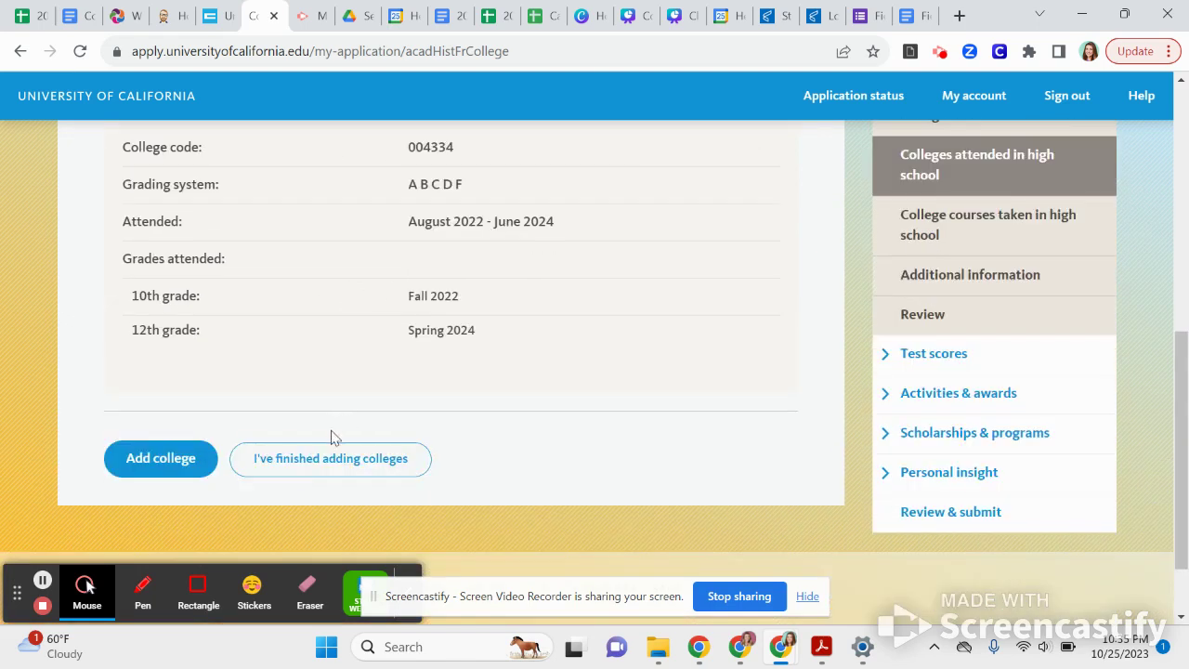
{"action": "left_click", "coordinate": [308, 469]}
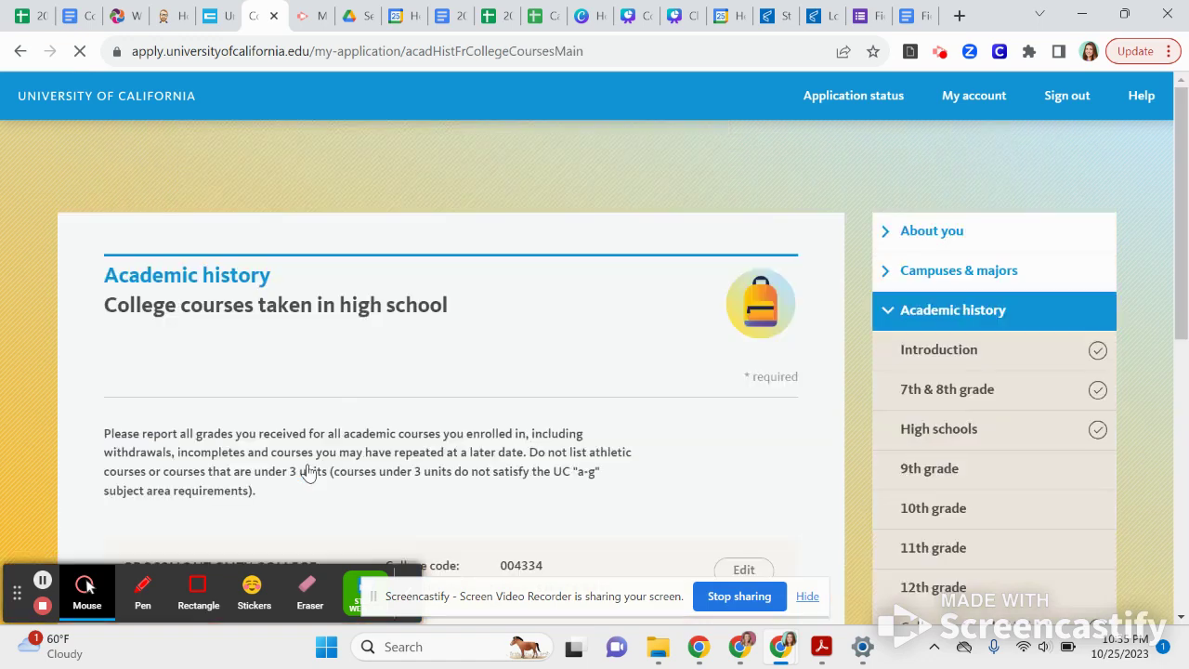
- Open the courses and grades entry for the 10th grade Fall 2022 term
{"action": "scroll", "coordinate": [308, 472], "scroll_direction": "down", "scroll_amount": 3}
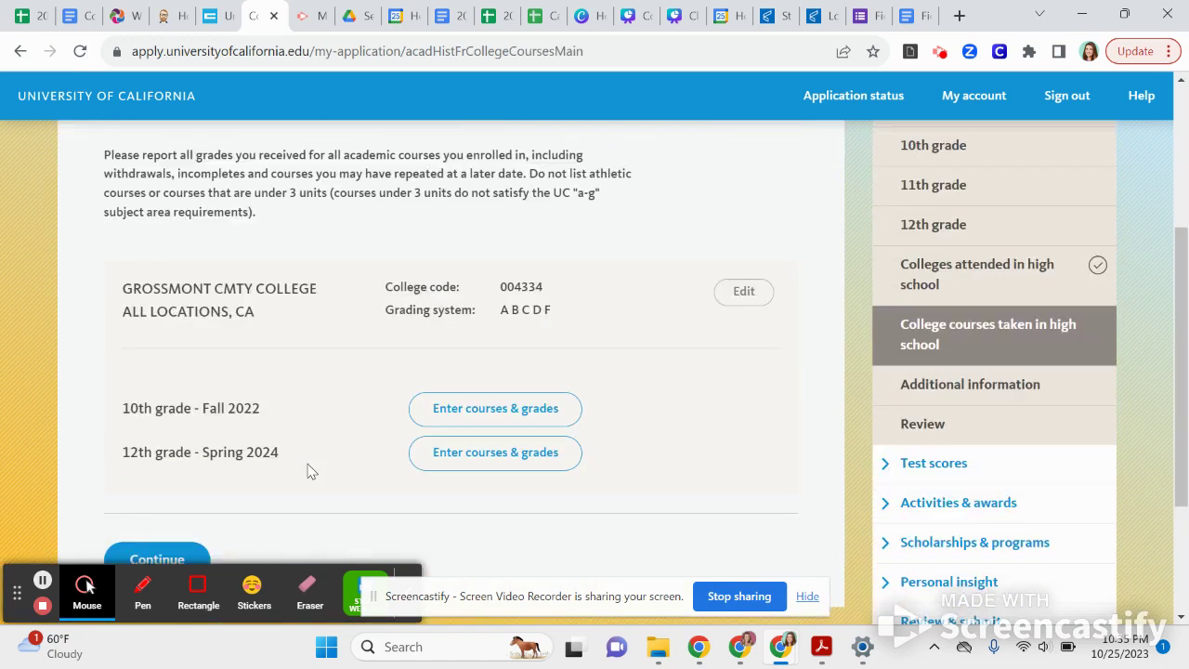
{"action": "scroll", "coordinate": [308, 471], "scroll_direction": "down", "scroll_amount": 1}
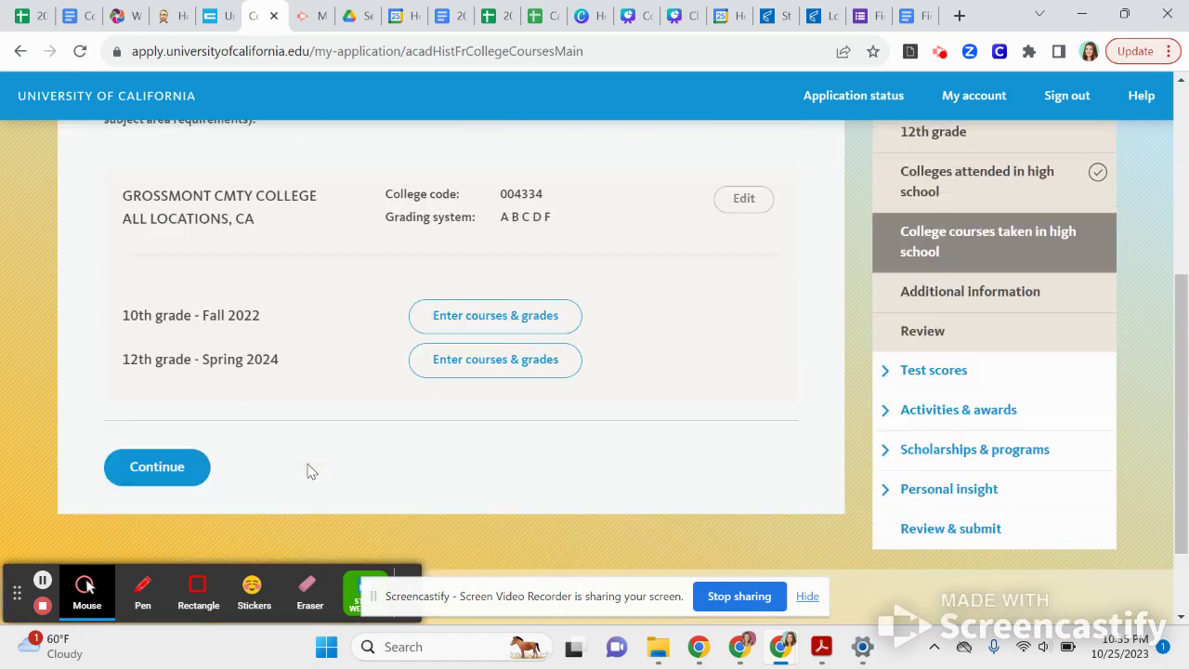
{"action": "left_click", "coordinate": [519, 317]}
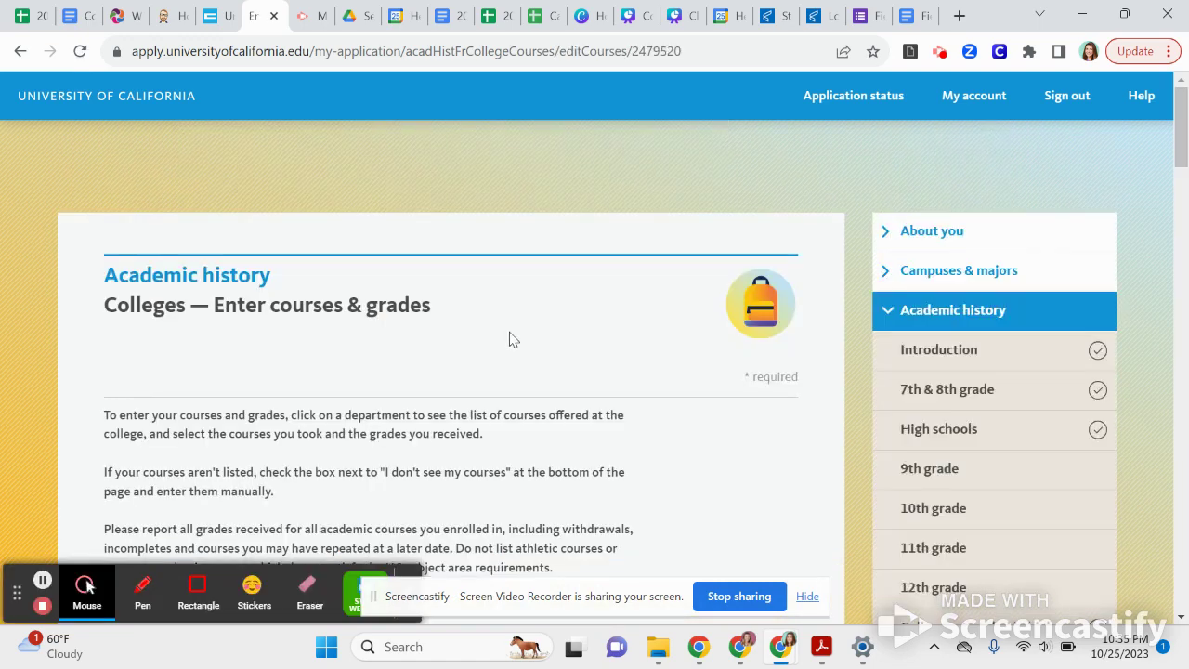
- Find the English department among the college's departments and expand its course list
{"action": "scroll", "coordinate": [512, 337], "scroll_direction": "down", "scroll_amount": 4}
{"action": "scroll", "coordinate": [509, 339], "scroll_direction": "down", "scroll_amount": 4}
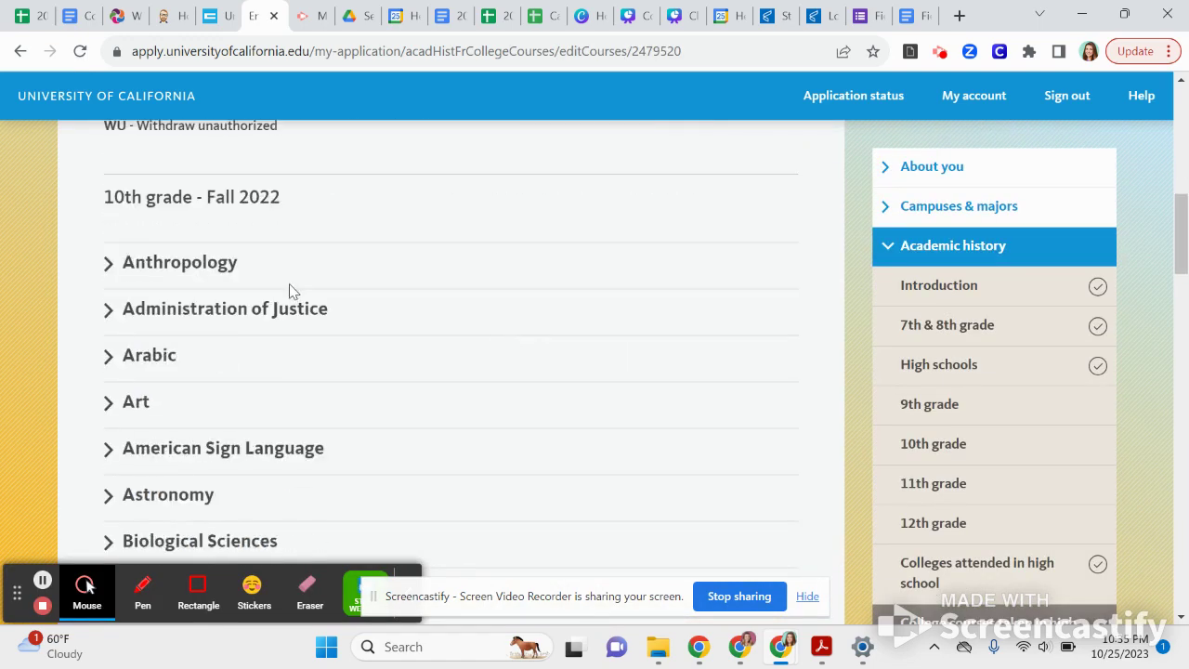
{"action": "scroll", "coordinate": [287, 287], "scroll_direction": "down", "scroll_amount": 2}
{"action": "scroll", "coordinate": [259, 318], "scroll_direction": "down", "scroll_amount": 2}
{"action": "scroll", "coordinate": [259, 318], "scroll_direction": "down", "scroll_amount": 2}
{"action": "scroll", "coordinate": [259, 319], "scroll_direction": "down", "scroll_amount": 3}
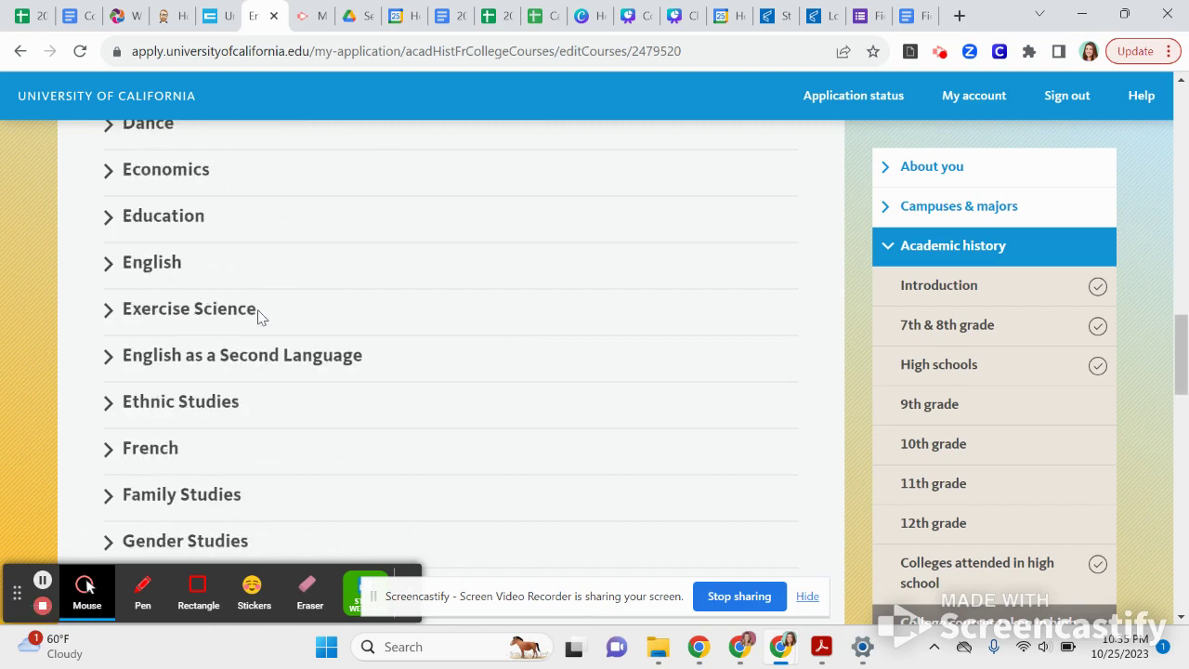
{"action": "left_click", "coordinate": [214, 271]}
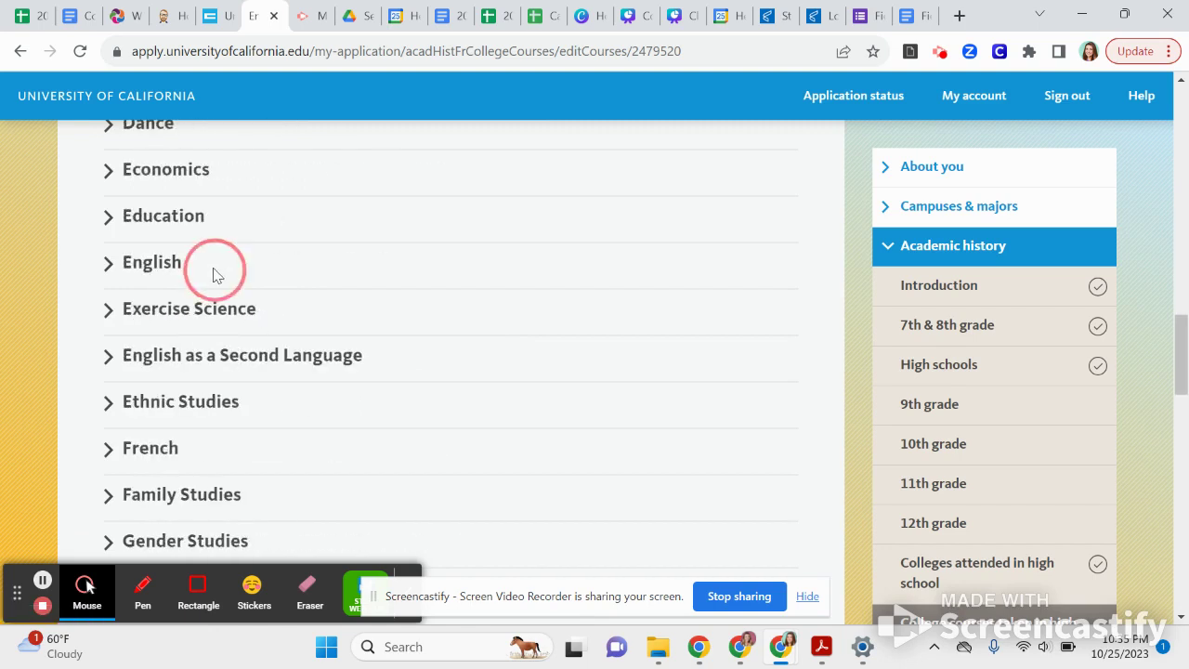
{"action": "left_click", "coordinate": [106, 270]}
{"action": "left_click", "coordinate": [122, 263]}
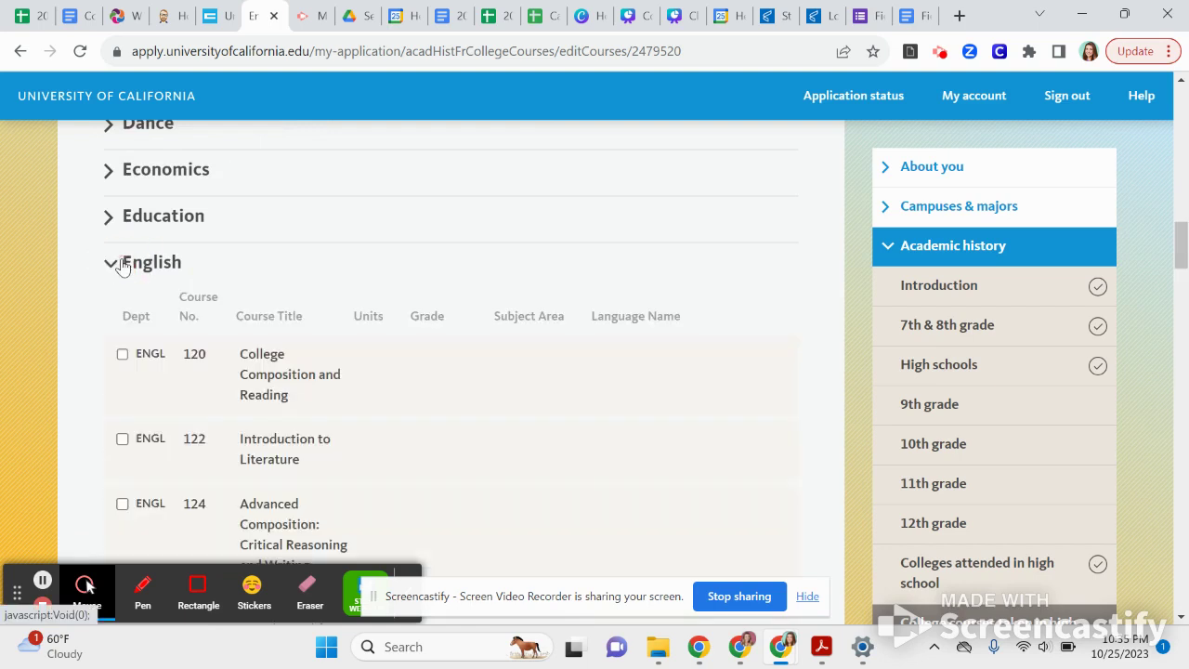
- Select ENGL 120 College Composition and Reading with grade B and subject area English
{"action": "left_click", "coordinate": [122, 354]}
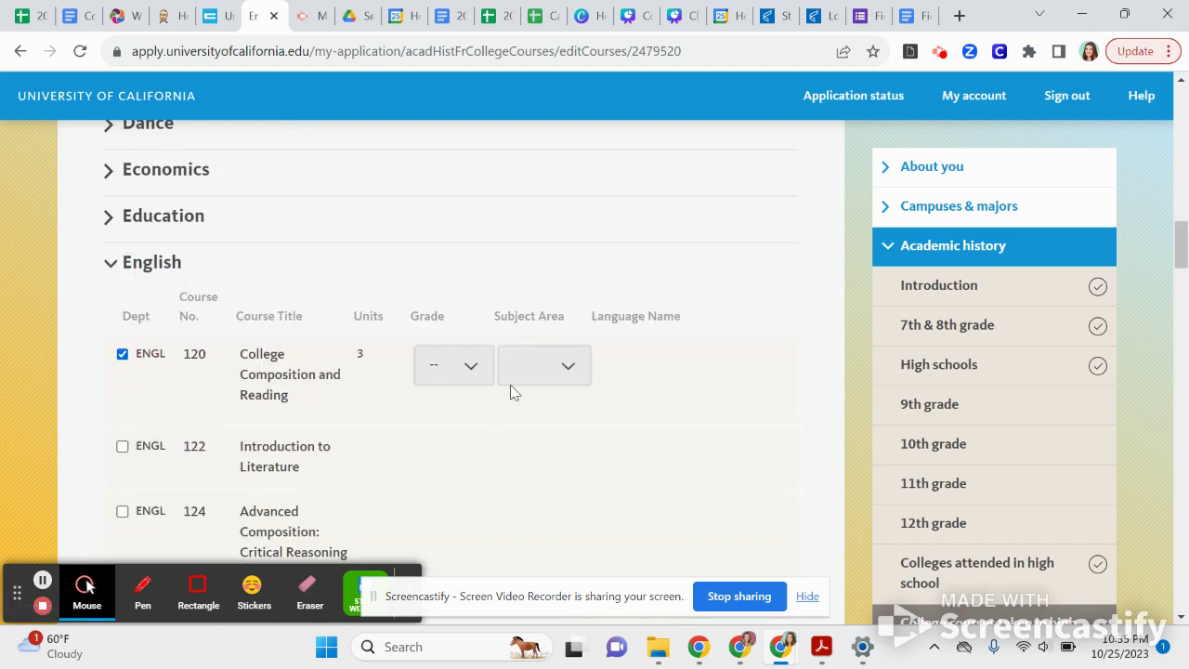
{"action": "left_click", "coordinate": [476, 365]}
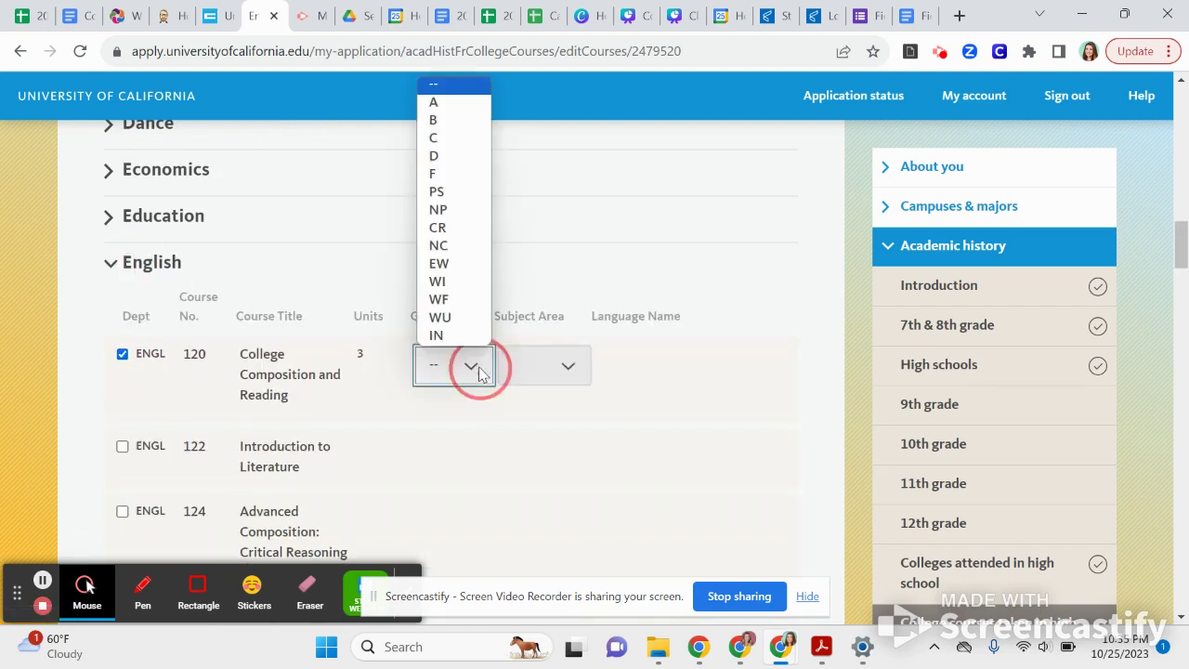
{"action": "left_click", "coordinate": [469, 120]}
{"action": "left_click", "coordinate": [549, 364]}
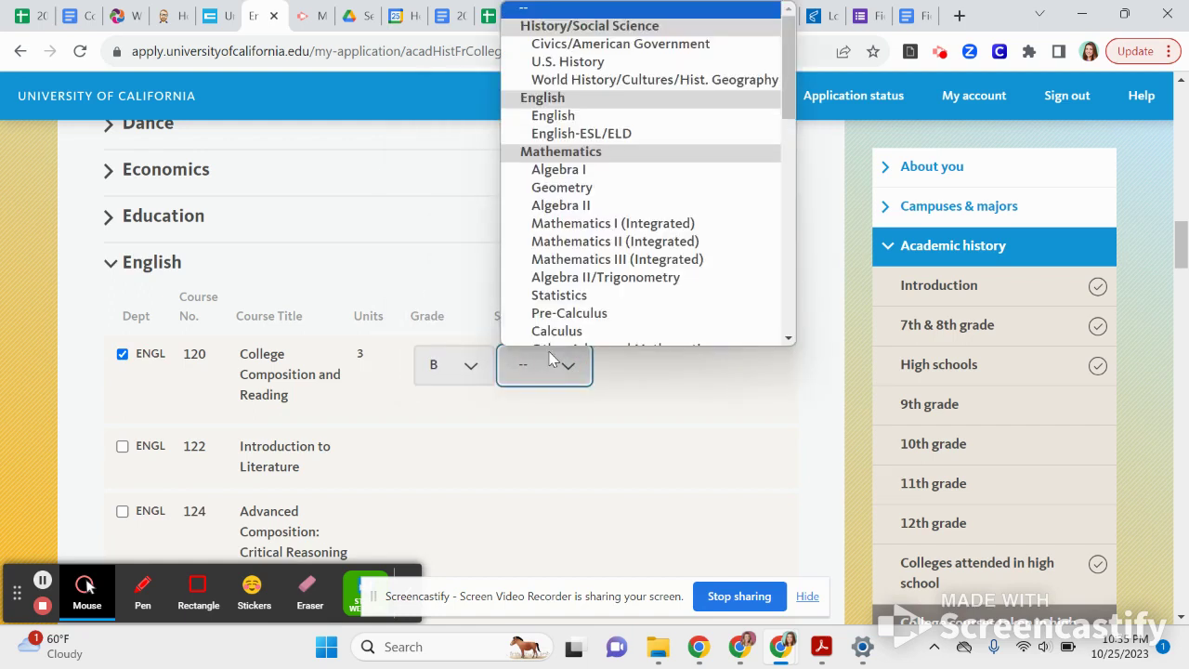
{"action": "scroll", "coordinate": [576, 227], "scroll_direction": "down", "scroll_amount": 1}
{"action": "left_click", "coordinate": [554, 104]}
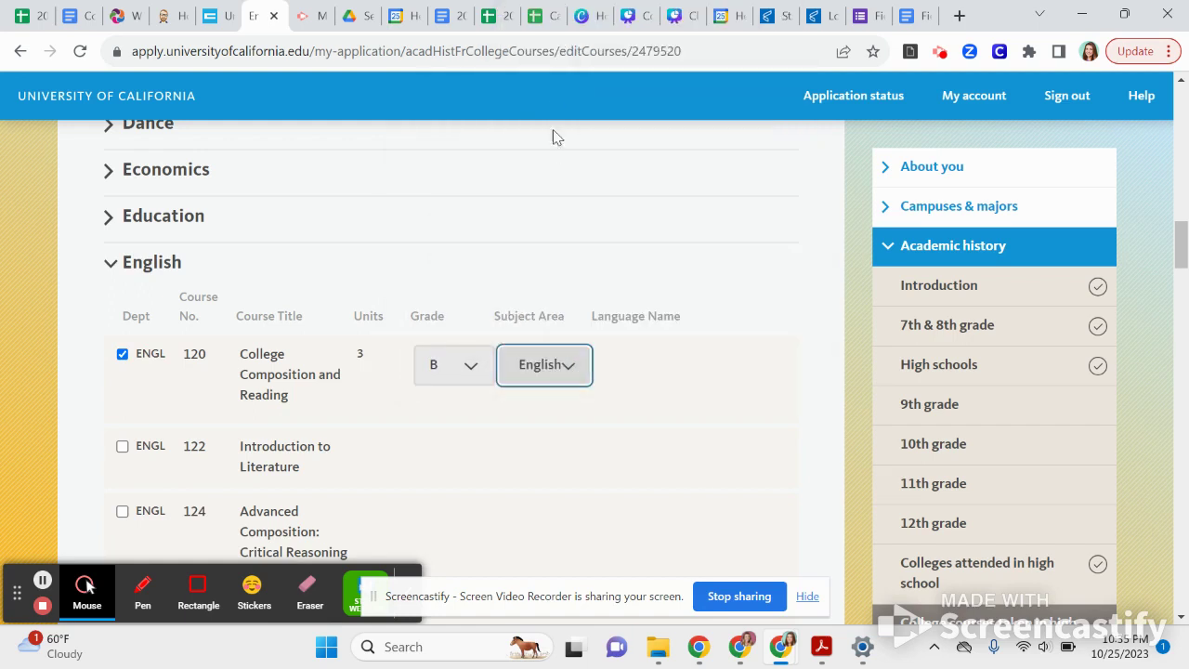
- Find the Spanish department among the college's departments and expand its course list
{"action": "scroll", "coordinate": [288, 452], "scroll_direction": "down", "scroll_amount": 8}
{"action": "scroll", "coordinate": [288, 452], "scroll_direction": "down", "scroll_amount": 18}
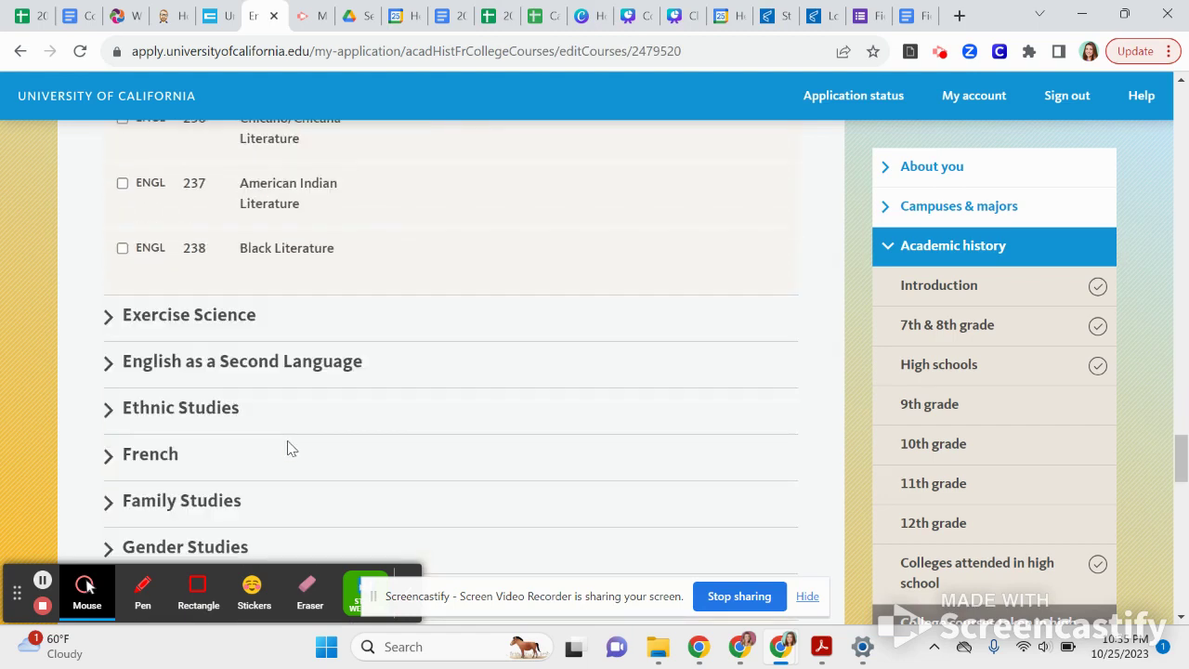
{"action": "scroll", "coordinate": [288, 448], "scroll_direction": "down", "scroll_amount": 5}
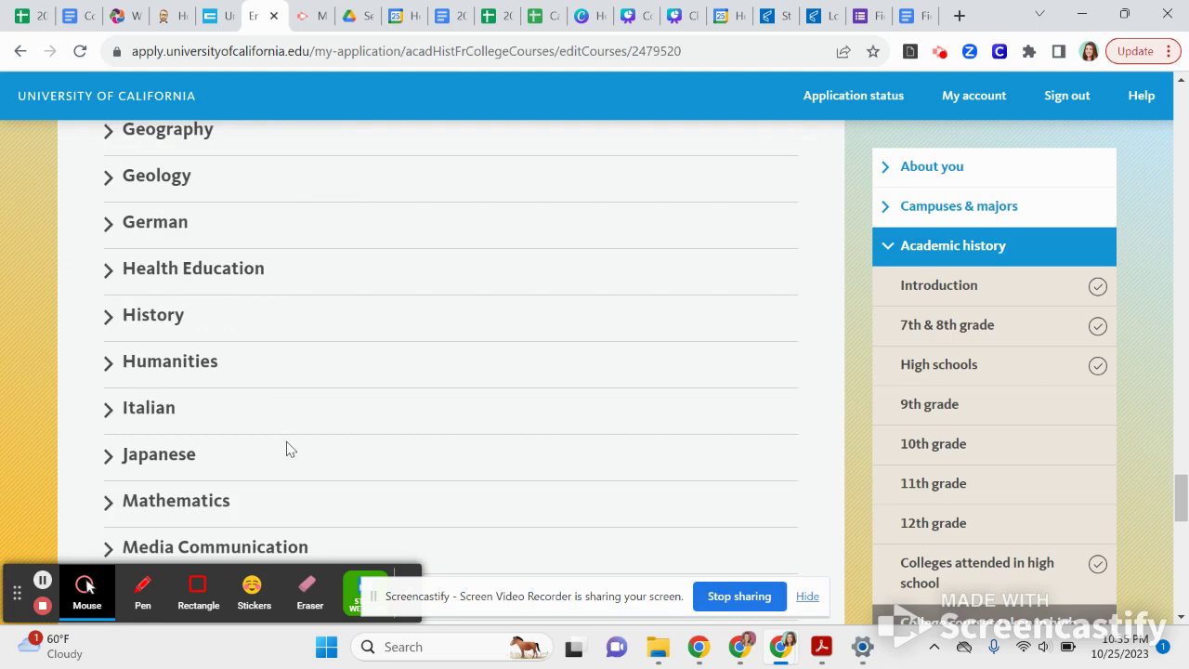
{"action": "scroll", "coordinate": [288, 448], "scroll_direction": "down", "scroll_amount": 9}
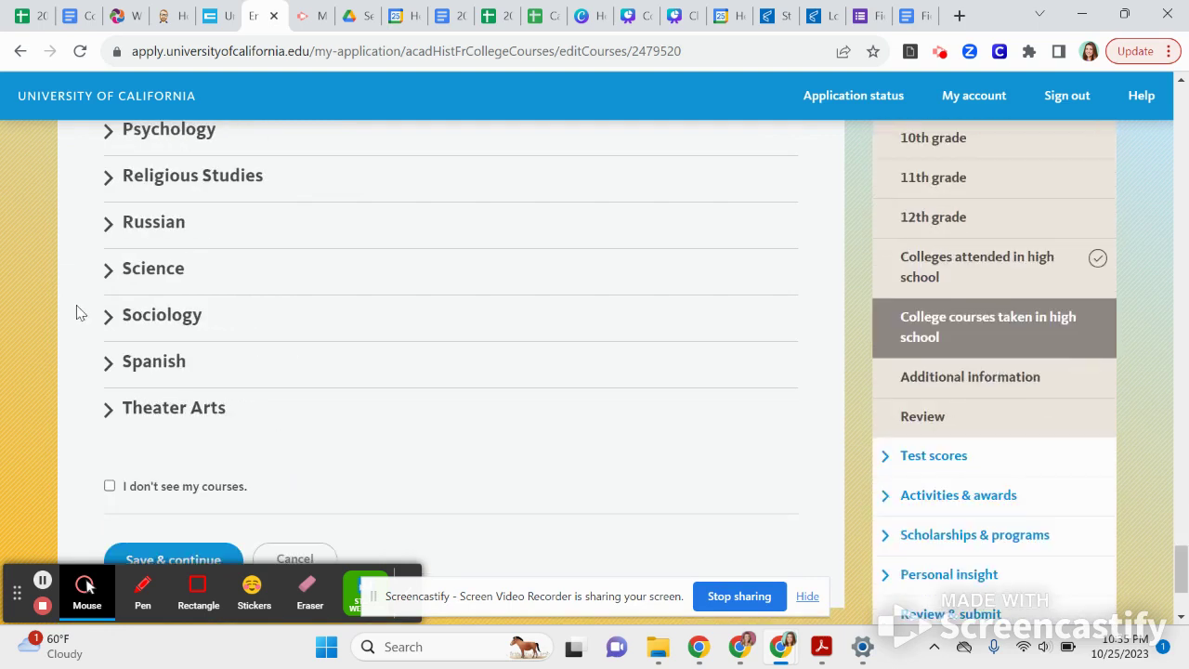
{"action": "left_click", "coordinate": [109, 362]}
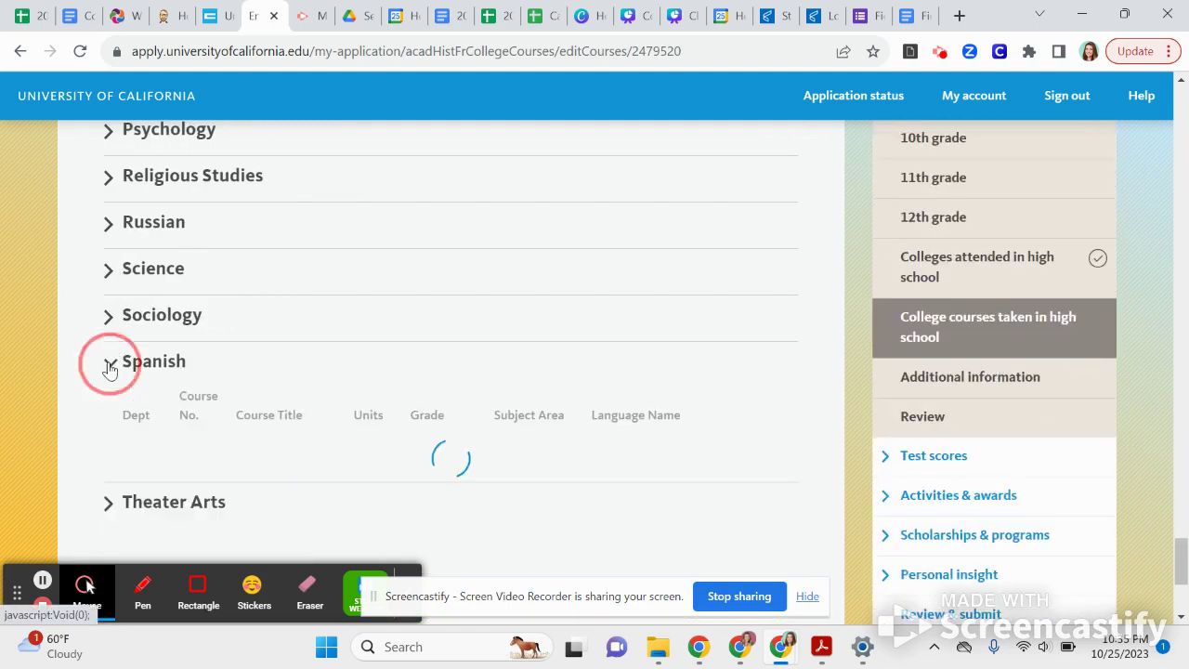
{"action": "scroll", "coordinate": [112, 369], "scroll_direction": "down", "scroll_amount": 2}
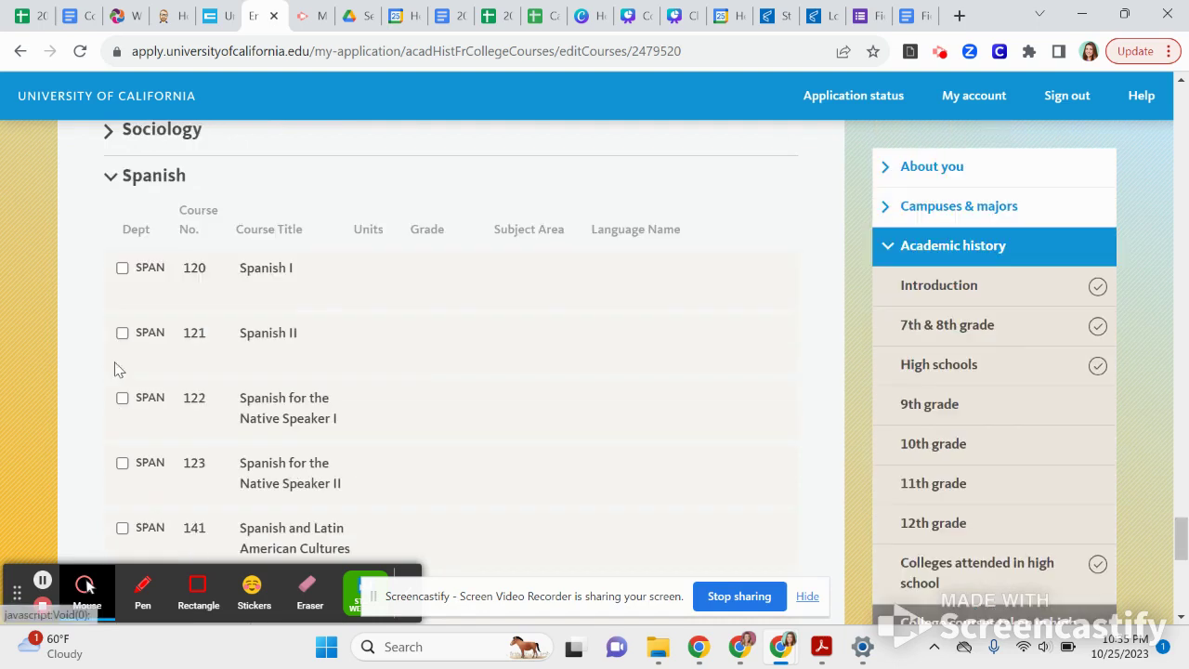
- Select SPAN 120 Spanish I and set its grade to B
{"action": "left_click", "coordinate": [121, 268]}
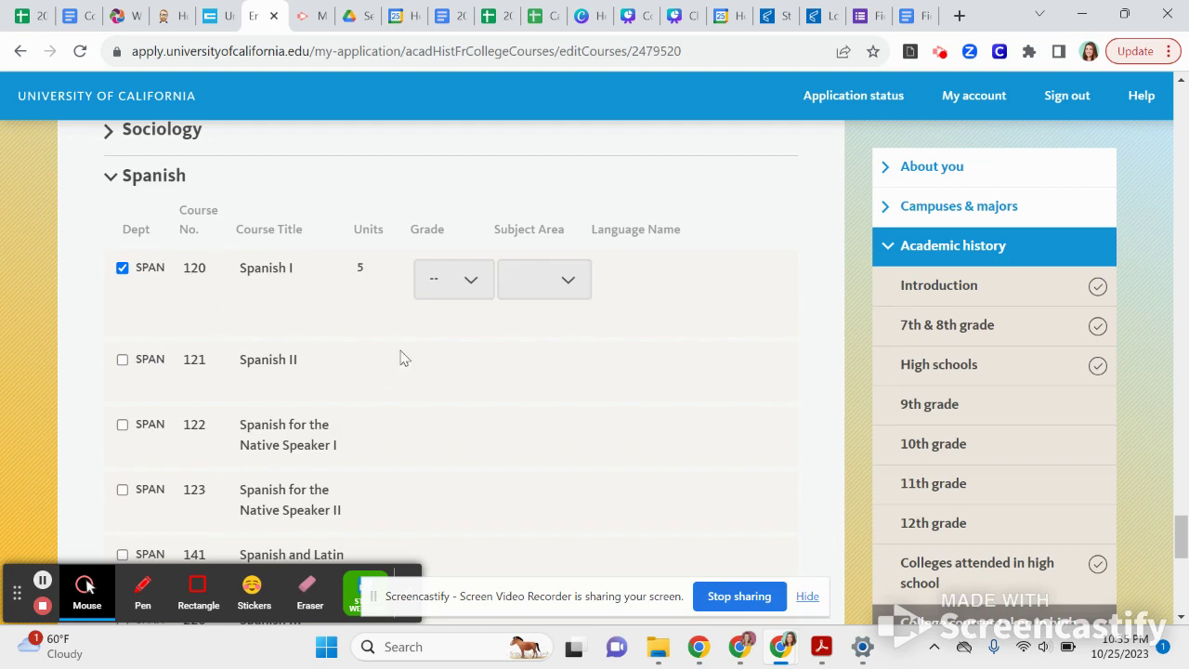
{"action": "left_click", "coordinate": [450, 291]}
{"action": "left_click", "coordinate": [442, 341]}
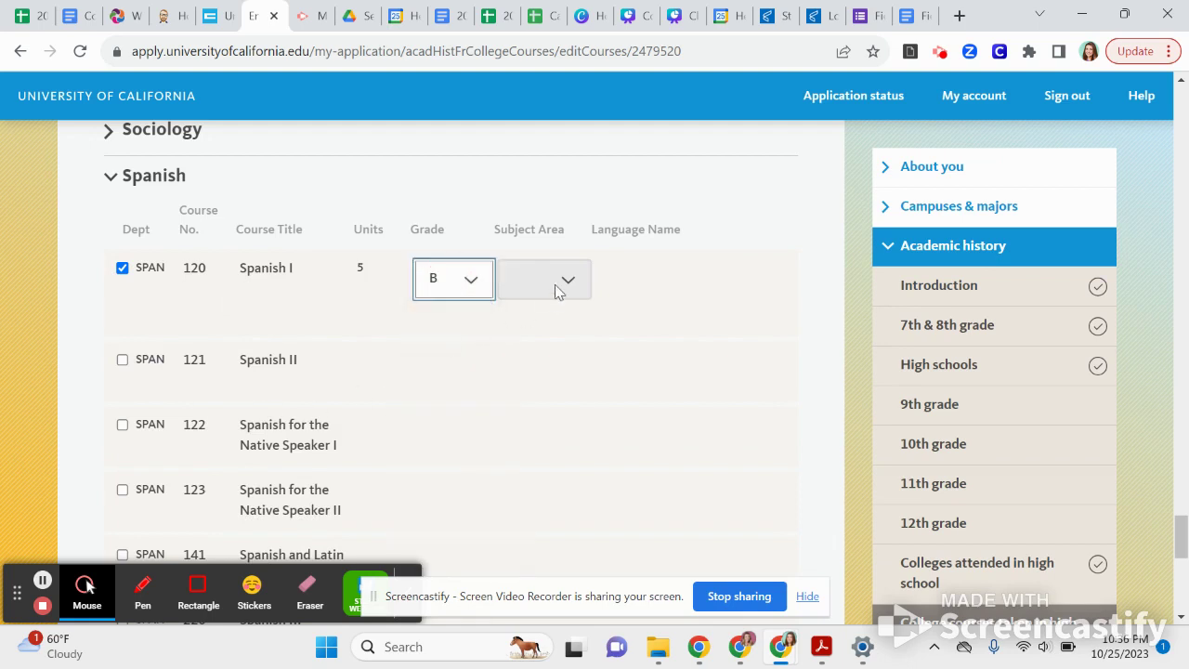
- Set the Spanish I subject area to Yr 2 Lang Other Than English and the language name to Spanish
{"action": "left_click", "coordinate": [560, 292]}
{"action": "scroll", "coordinate": [591, 420], "scroll_direction": "down", "scroll_amount": 4}
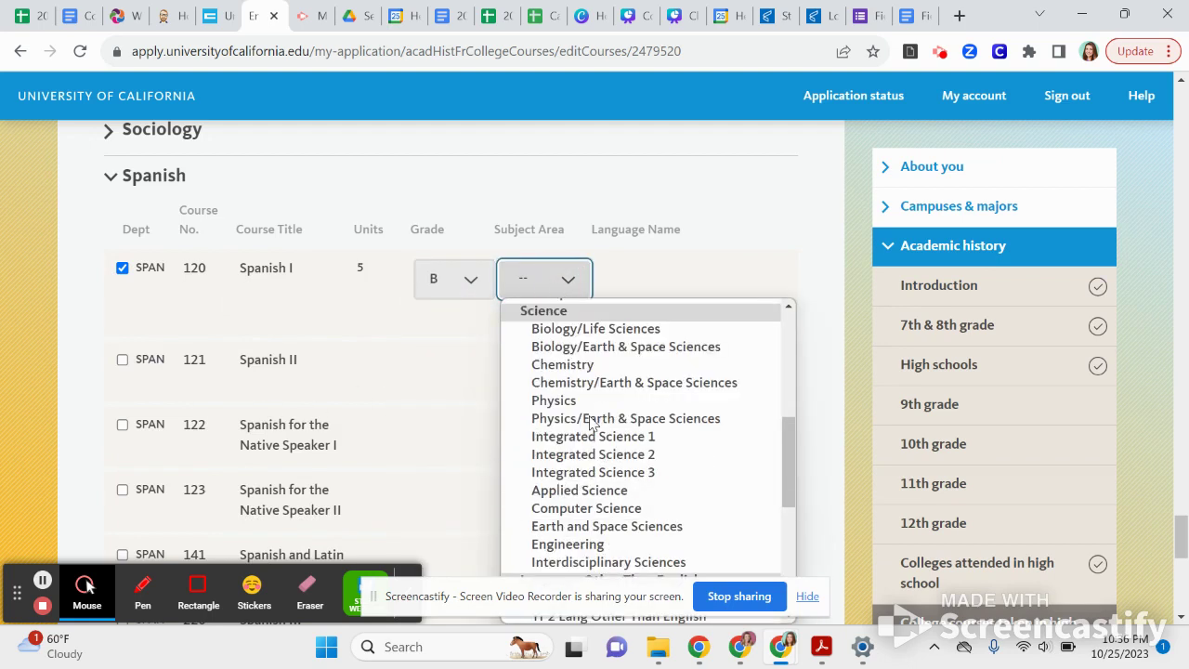
{"action": "scroll", "coordinate": [591, 420], "scroll_direction": "down", "scroll_amount": 4}
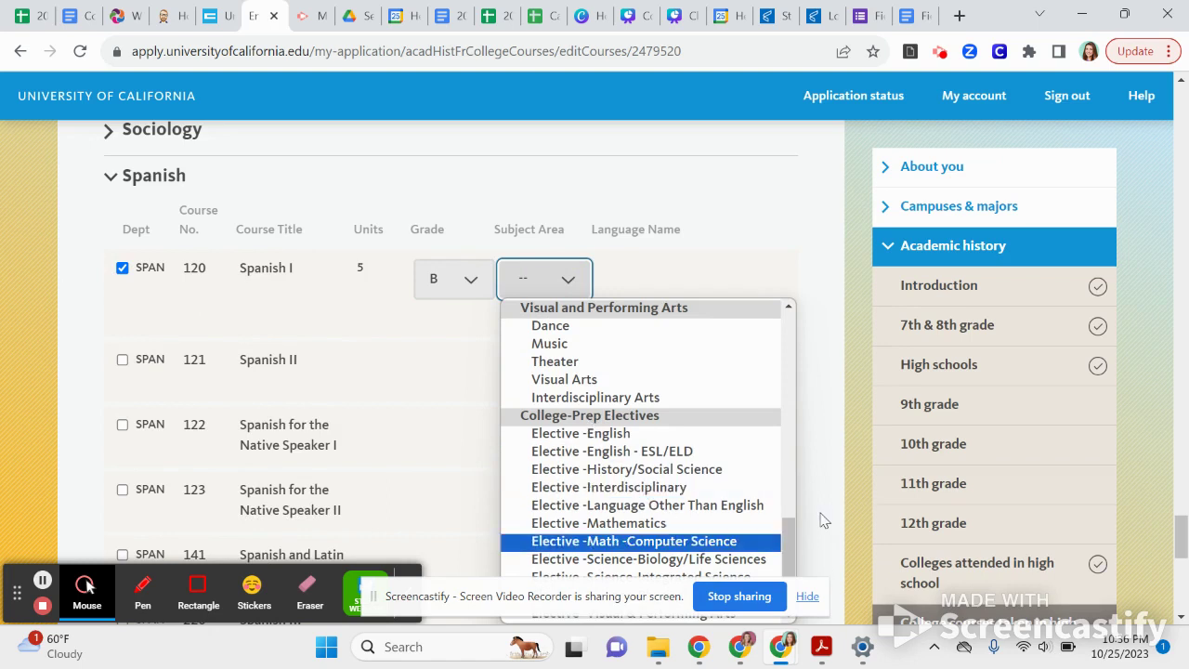
{"action": "left_click", "coordinate": [808, 596]}
{"action": "left_click", "coordinate": [542, 279]}
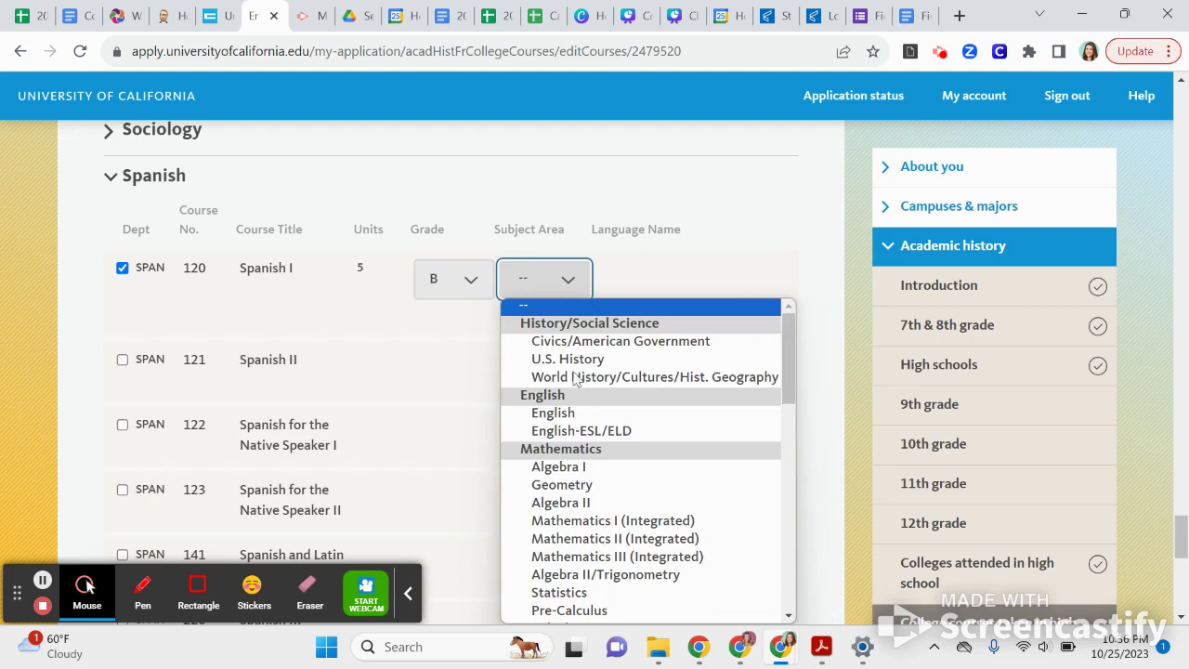
{"action": "scroll", "coordinate": [576, 379], "scroll_direction": "down", "scroll_amount": 8}
{"action": "scroll", "coordinate": [590, 461], "scroll_direction": "up", "scroll_amount": 4}
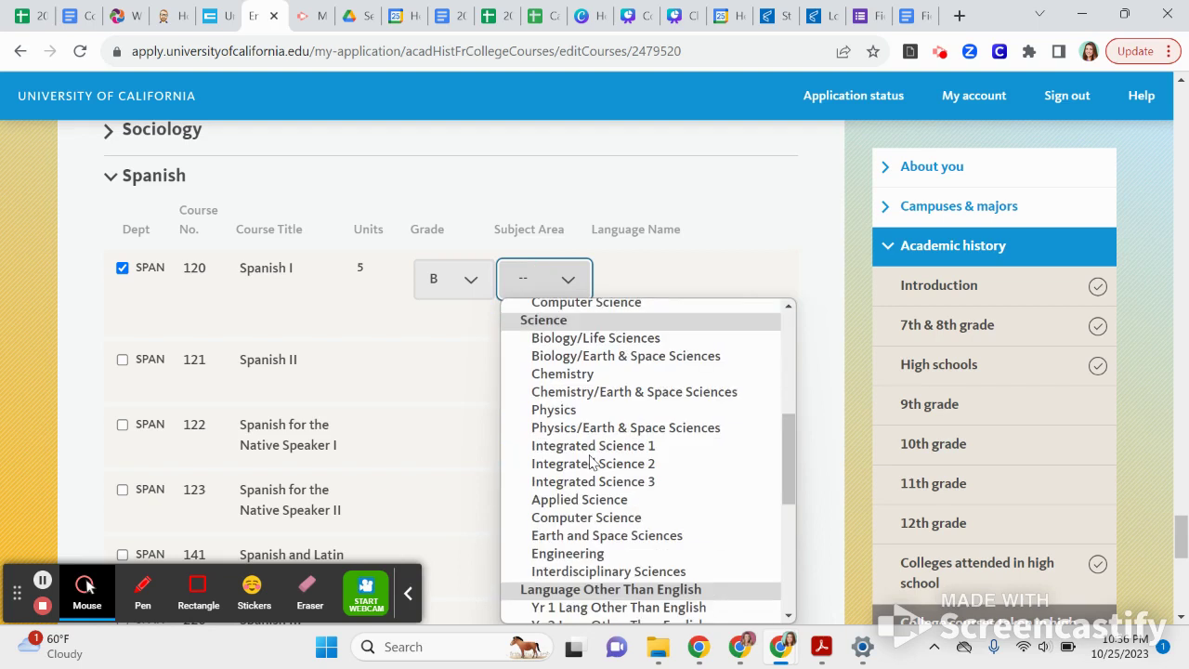
{"action": "scroll", "coordinate": [590, 461], "scroll_direction": "down", "scroll_amount": 2}
{"action": "left_click", "coordinate": [579, 441]}
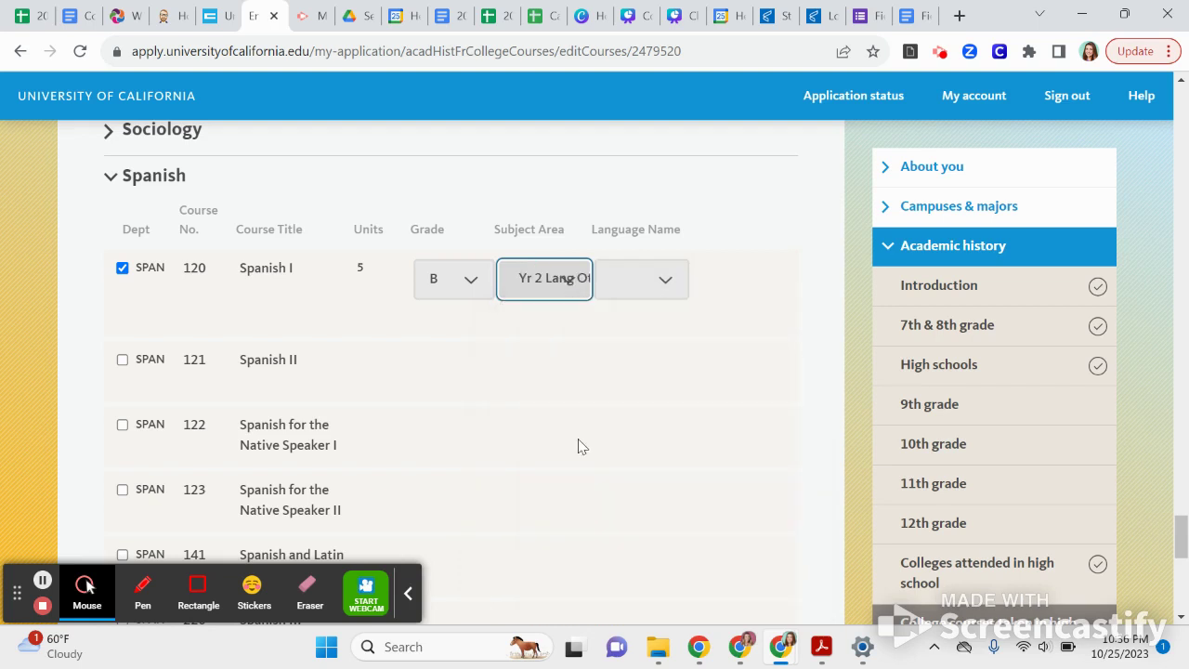
{"action": "left_click", "coordinate": [633, 286]}
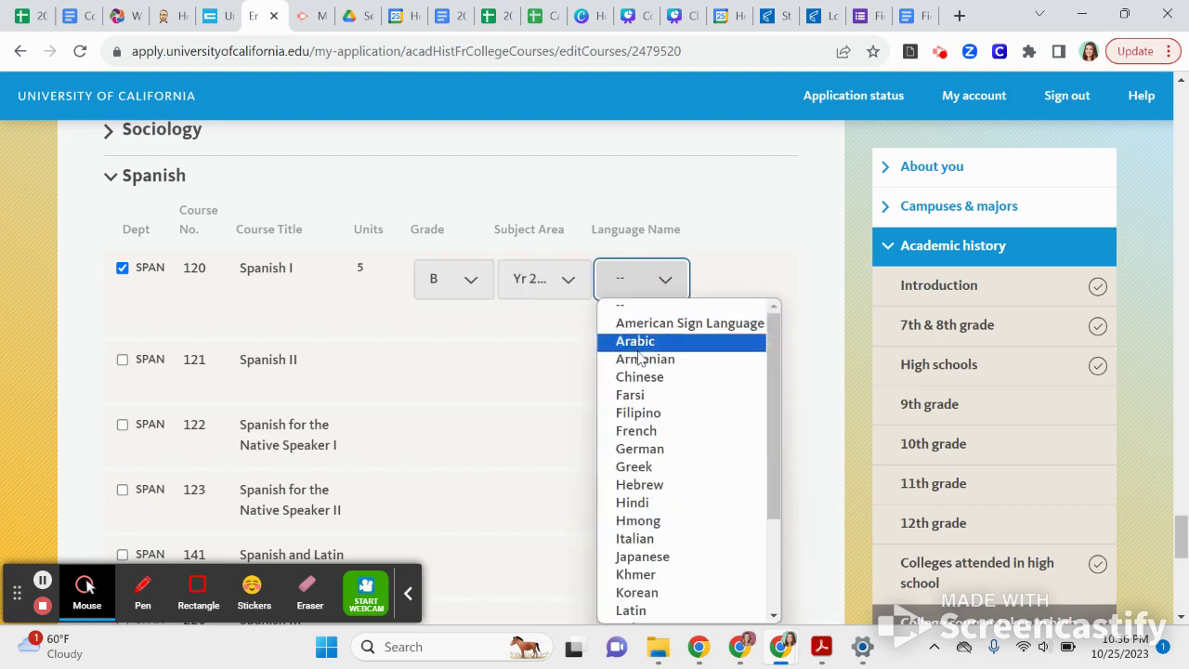
{"action": "scroll", "coordinate": [662, 501], "scroll_direction": "down", "scroll_amount": 3}
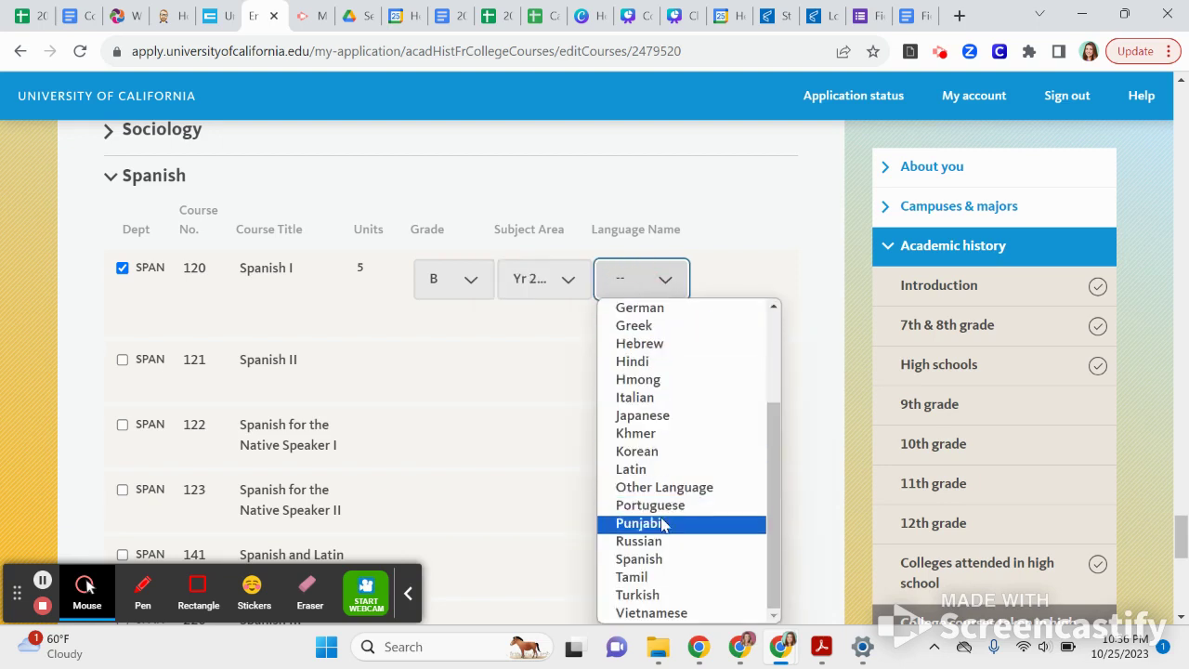
{"action": "left_click", "coordinate": [676, 559]}
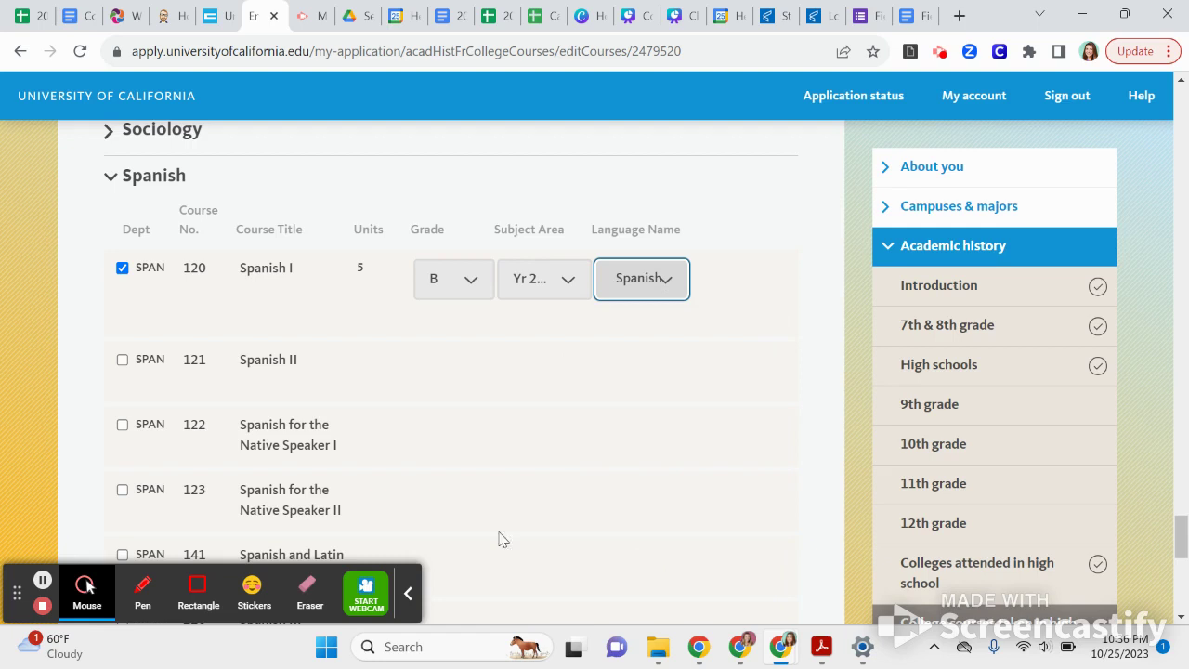
- Save the 10th grade Fall 2022 courses and open the courses and grades entry for 12th grade Spring 2024
{"action": "scroll", "coordinate": [206, 398], "scroll_direction": "down", "scroll_amount": 10}
{"action": "left_click", "coordinate": [199, 366]}
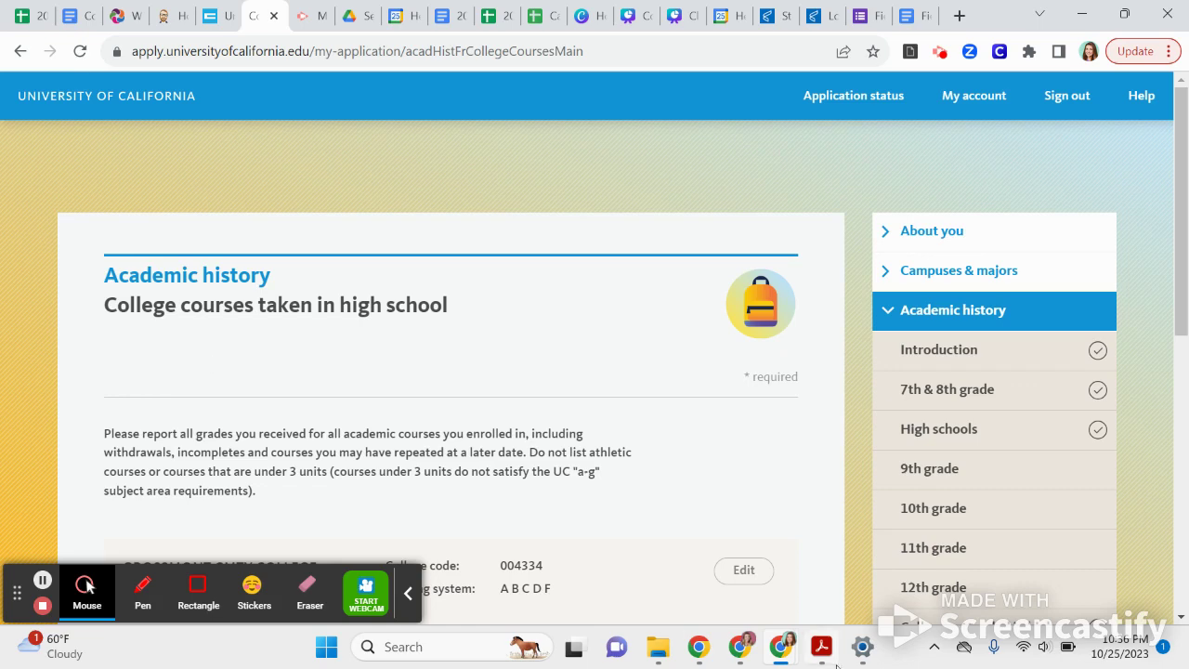
{"action": "scroll", "coordinate": [828, 337], "scroll_direction": "down", "scroll_amount": 4}
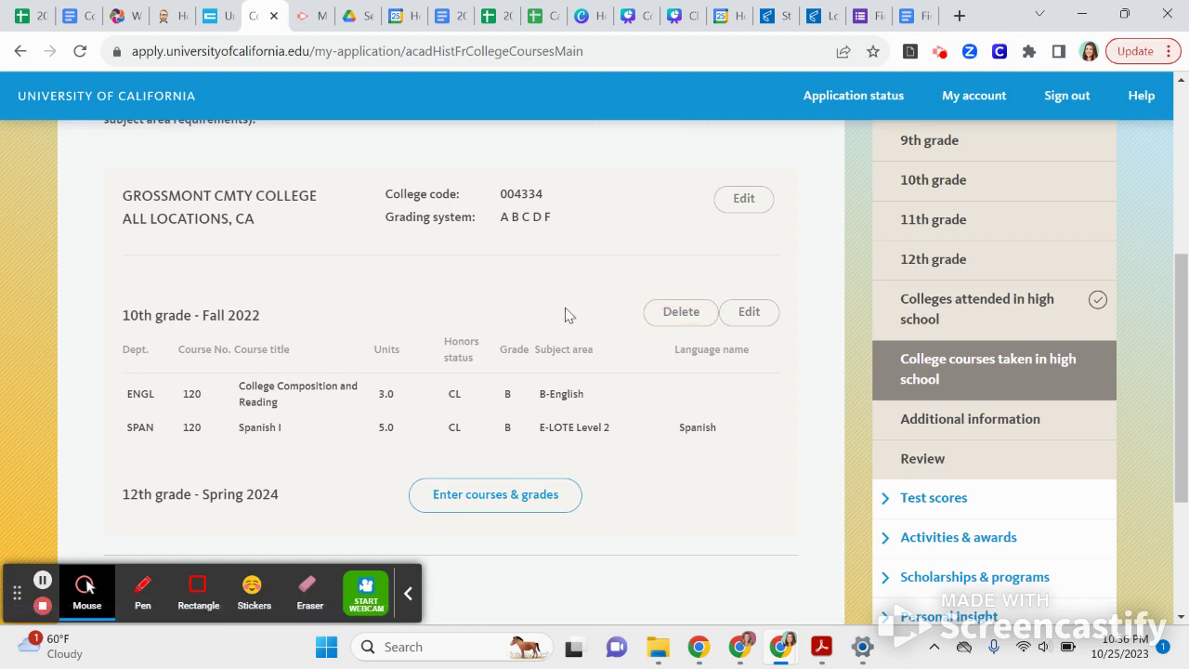
{"action": "scroll", "coordinate": [480, 453], "scroll_direction": "down", "scroll_amount": 3}
{"action": "left_click", "coordinate": [475, 265]}
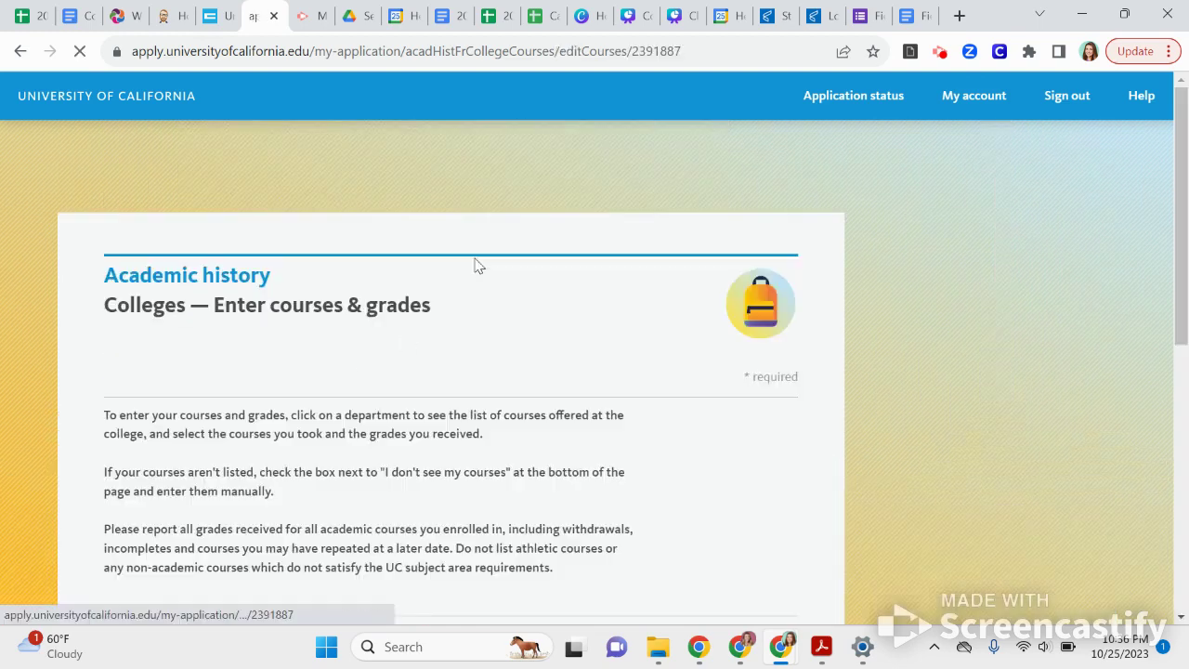
- Look through the college's departments for the Spring 2024 term and expand the Economics course list
{"action": "scroll", "coordinate": [173, 442], "scroll_direction": "down", "scroll_amount": 5}
{"action": "scroll", "coordinate": [173, 442], "scroll_direction": "down", "scroll_amount": 20}
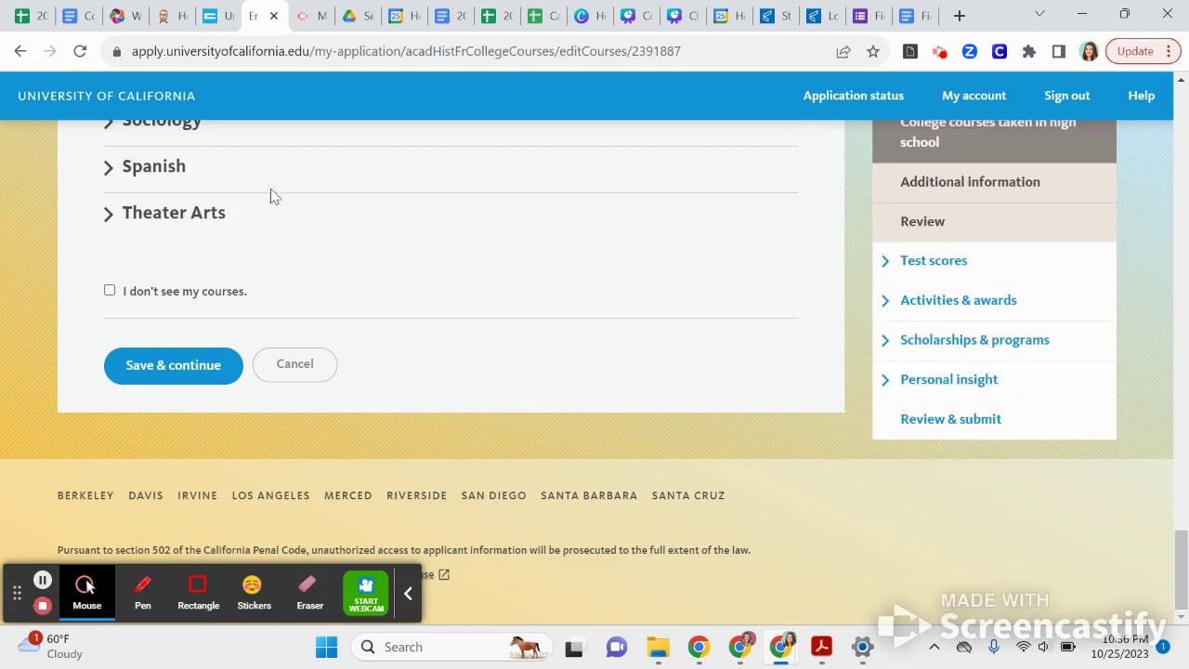
{"action": "scroll", "coordinate": [263, 311], "scroll_direction": "up", "scroll_amount": 11}
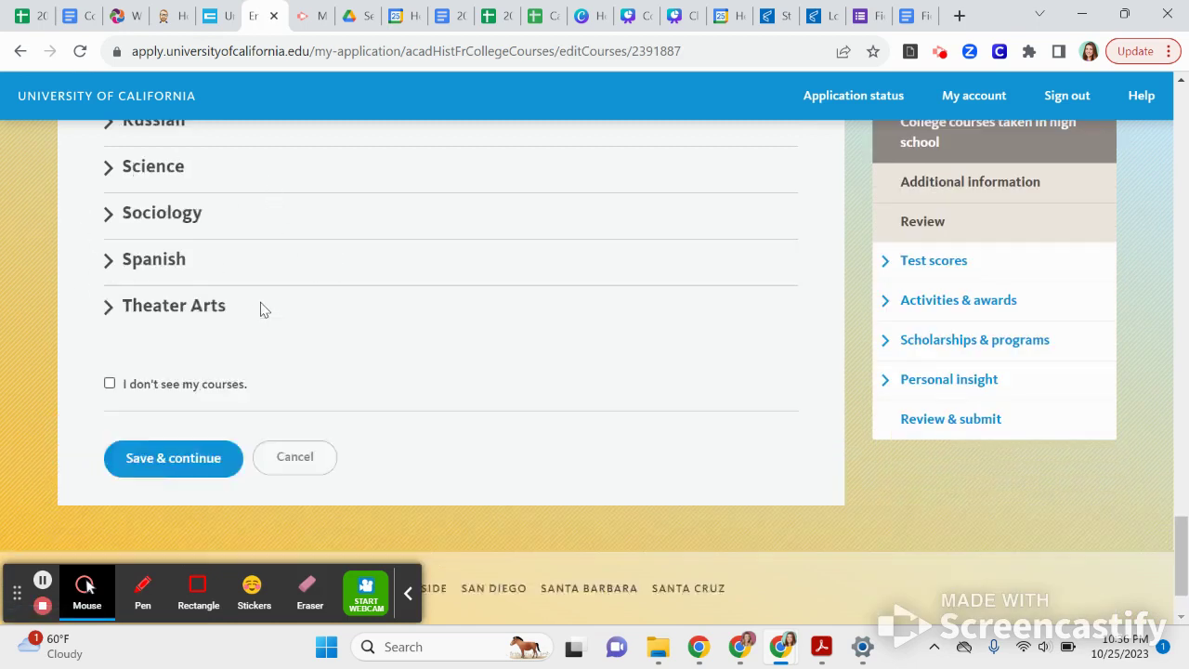
{"action": "scroll", "coordinate": [262, 311], "scroll_direction": "up", "scroll_amount": 7}
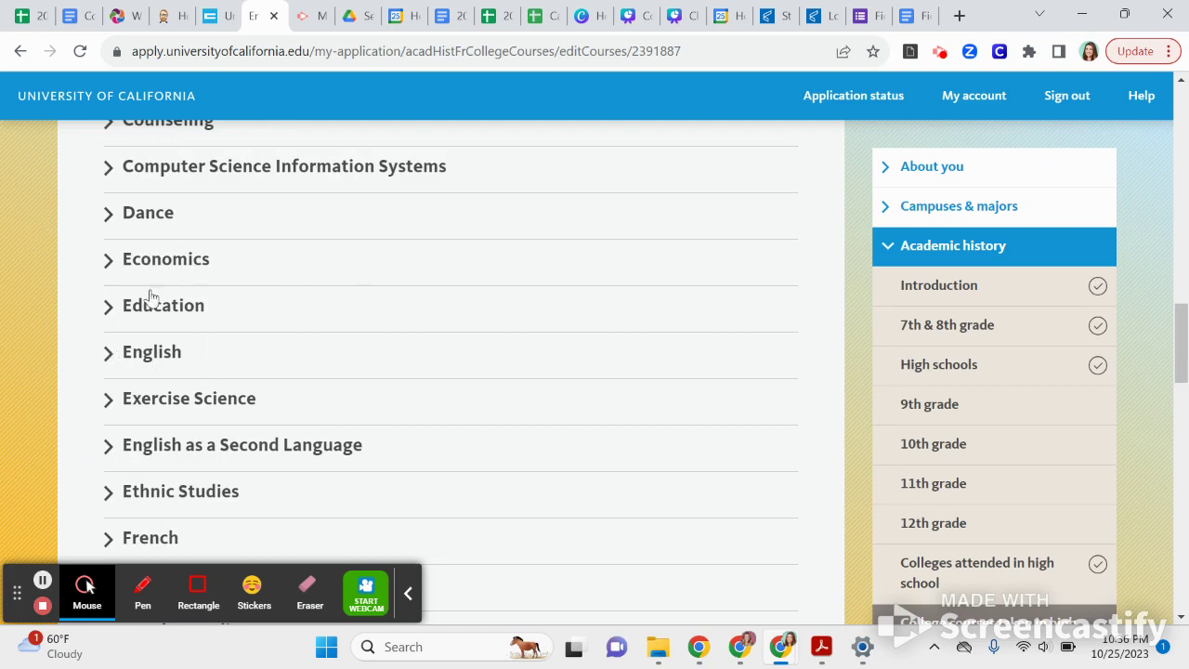
{"action": "scroll", "coordinate": [125, 330], "scroll_direction": "down", "scroll_amount": 3}
{"action": "scroll", "coordinate": [128, 335], "scroll_direction": "down", "scroll_amount": 1}
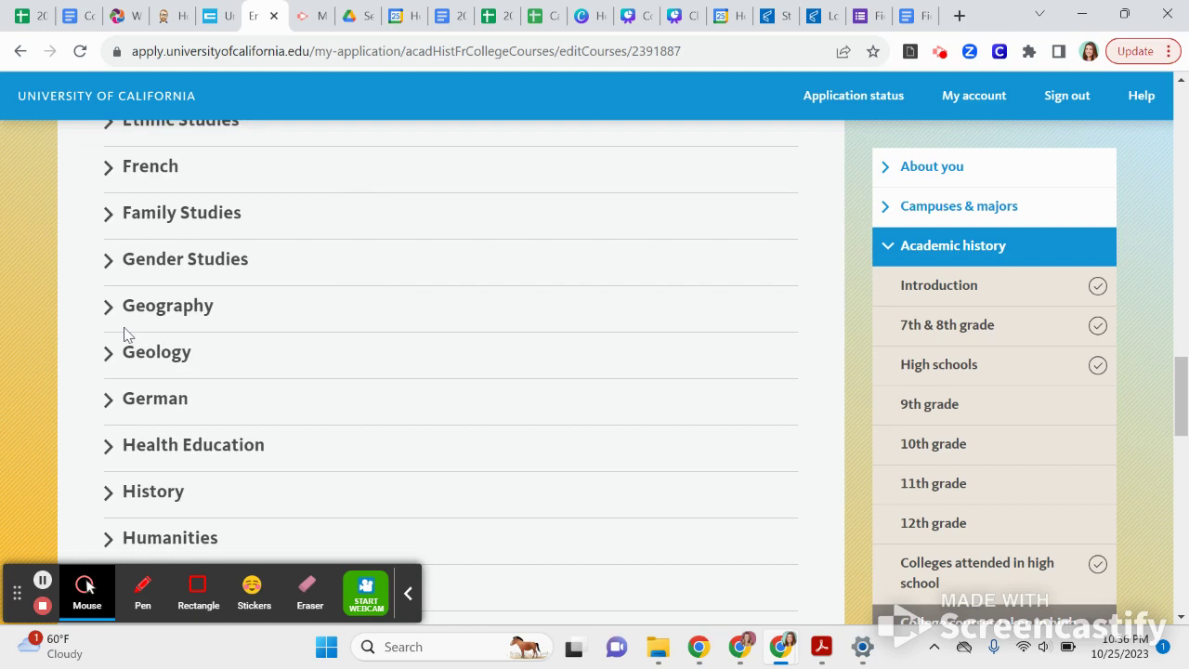
{"action": "scroll", "coordinate": [127, 334], "scroll_direction": "down", "scroll_amount": 4}
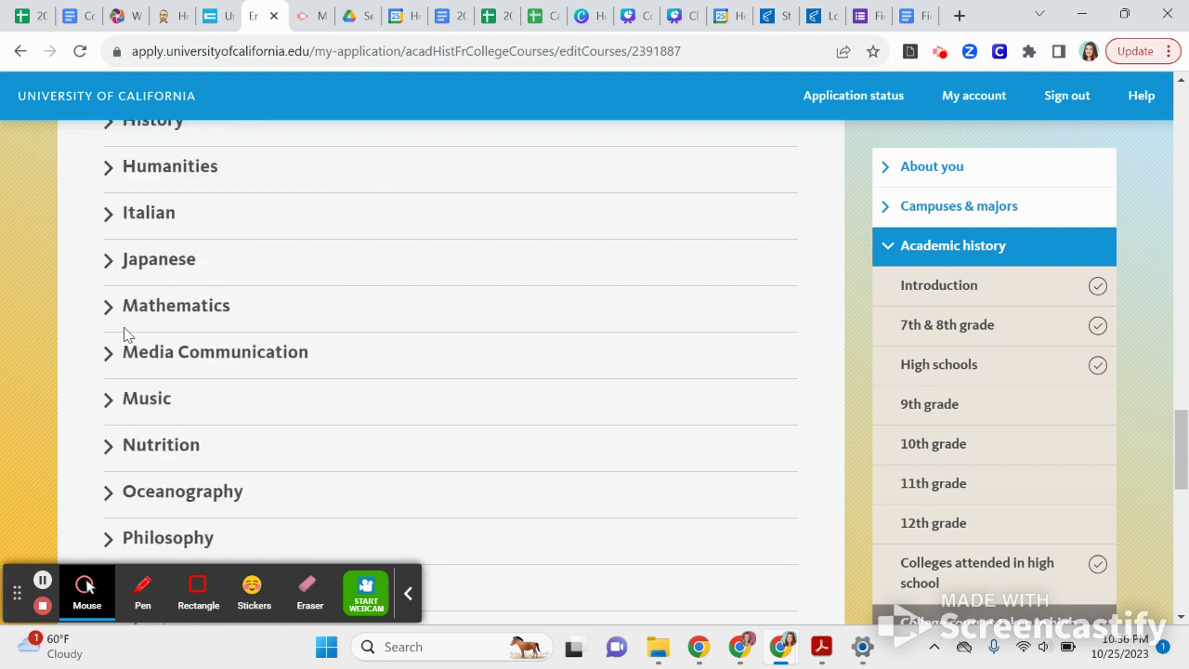
{"action": "scroll", "coordinate": [127, 334], "scroll_direction": "up", "scroll_amount": 12}
{"action": "scroll", "coordinate": [127, 334], "scroll_direction": "down", "scroll_amount": 3}
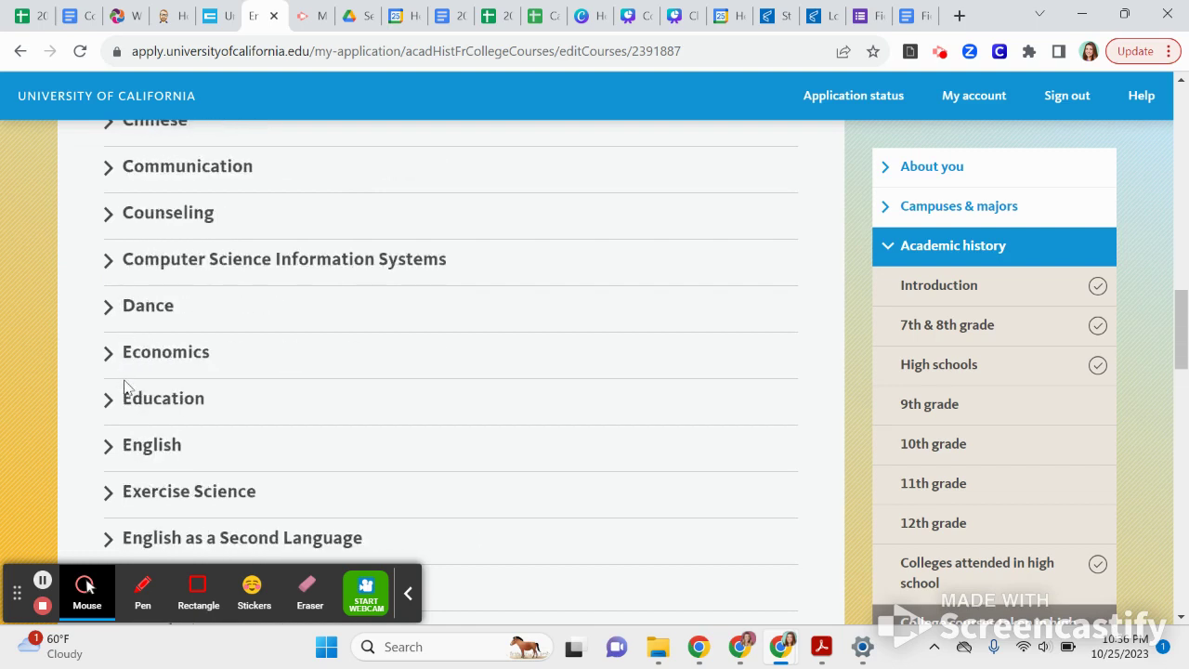
{"action": "left_click", "coordinate": [142, 356]}
{"action": "scroll", "coordinate": [212, 411], "scroll_direction": "down", "scroll_amount": 2}
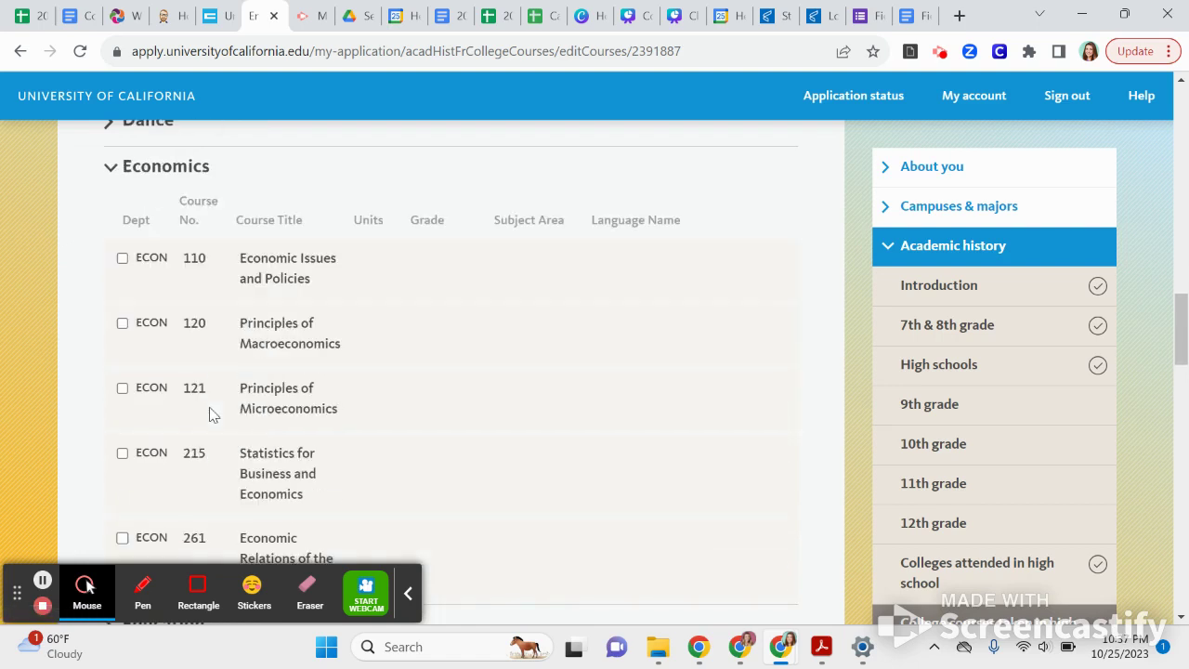
- Select ECON 120 Principles of Macroeconomics with grade B and subject area Elective - Interdisciplinary
{"action": "left_click", "coordinate": [121, 323]}
{"action": "left_click", "coordinate": [511, 340]}
{"action": "left_click", "coordinate": [455, 336]}
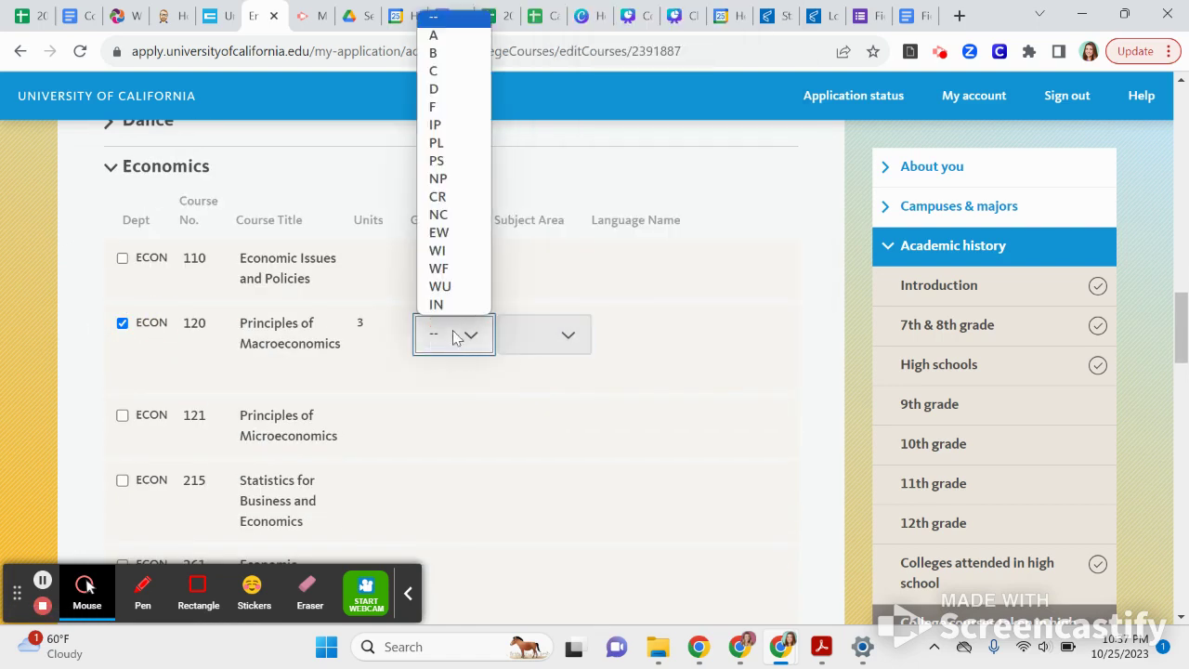
{"action": "left_click", "coordinate": [471, 53]}
{"action": "left_click", "coordinate": [506, 340]}
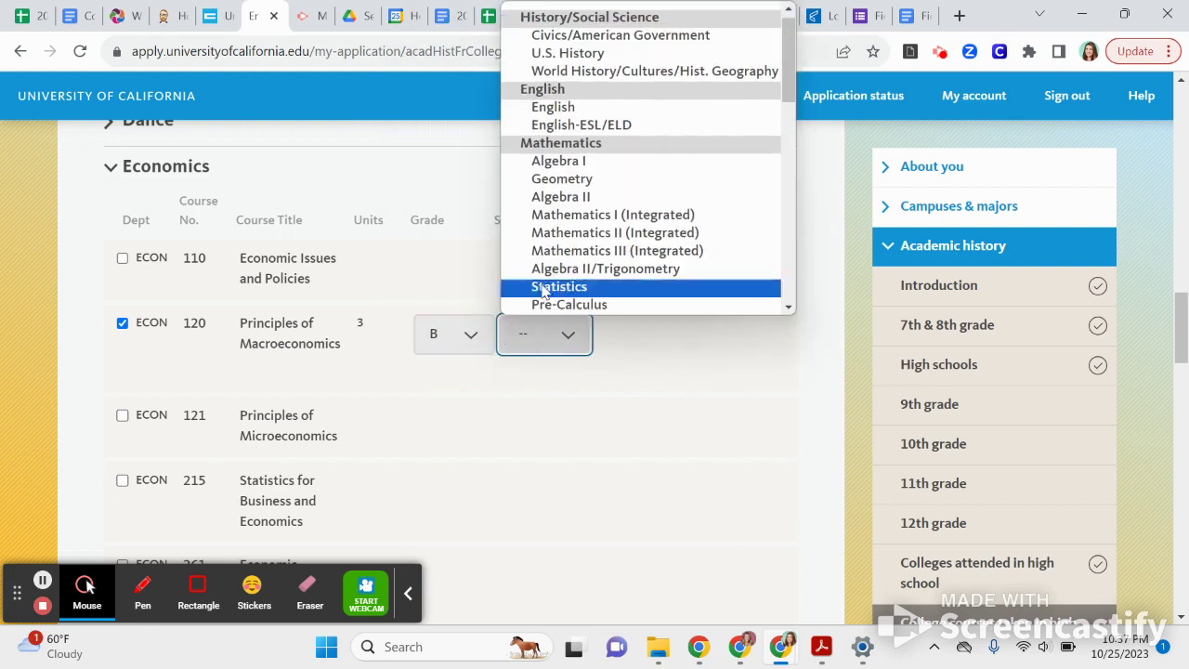
{"action": "scroll", "coordinate": [562, 244], "scroll_direction": "down", "scroll_amount": 5}
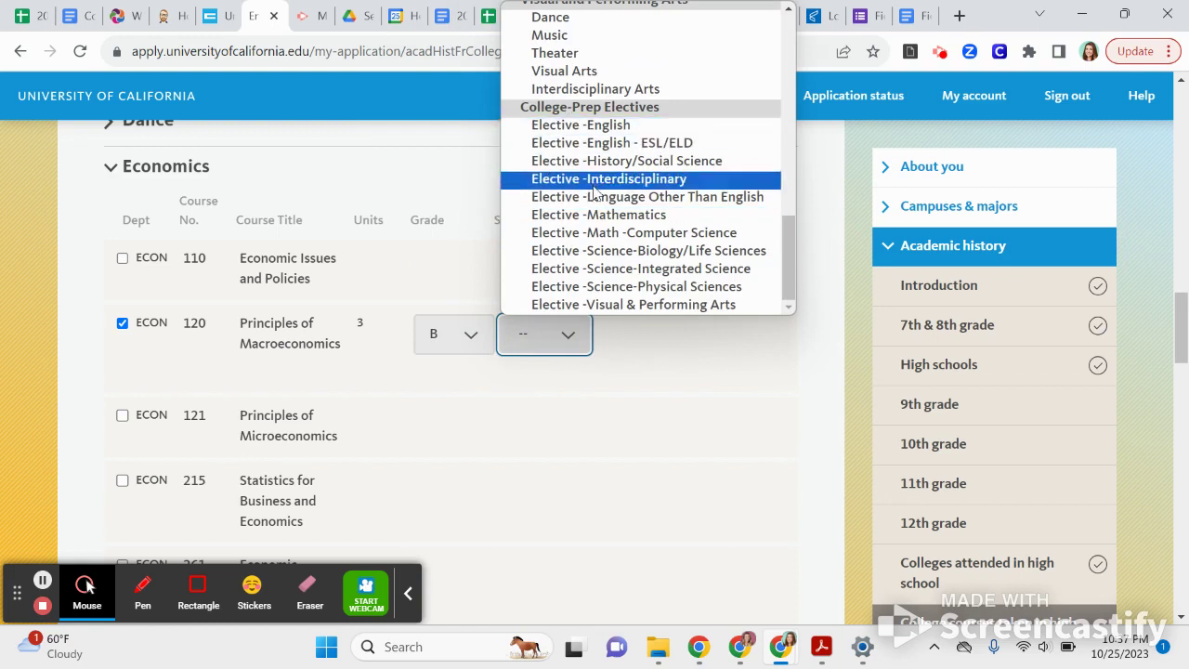
{"action": "left_click", "coordinate": [599, 179]}
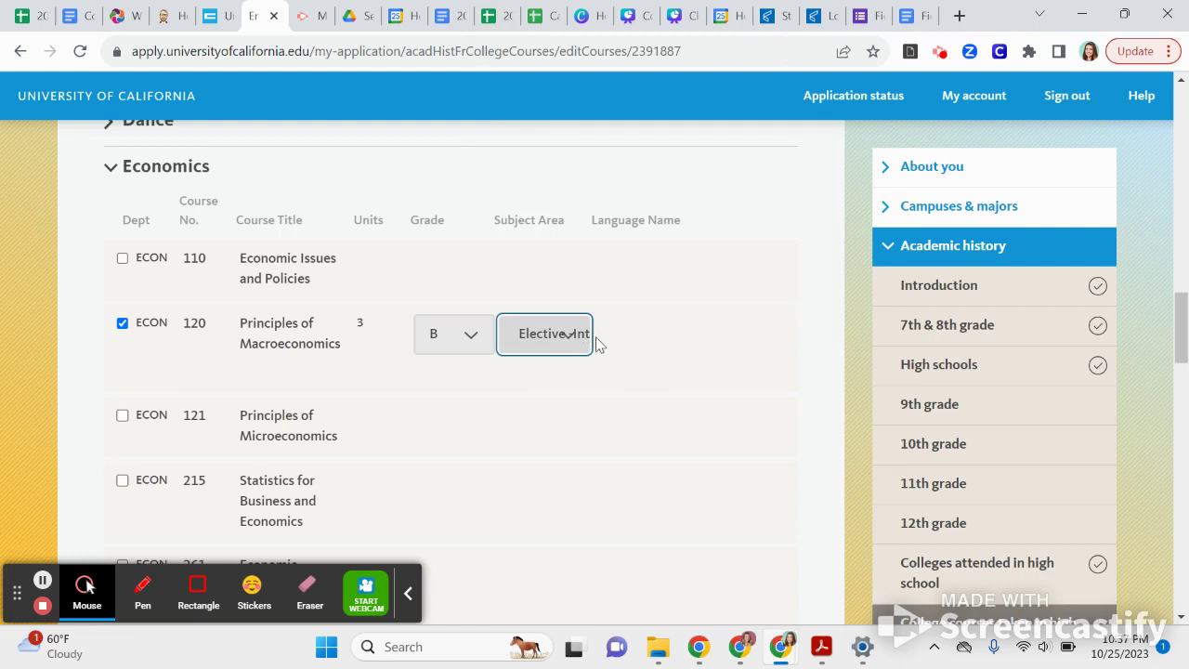
{"action": "left_click", "coordinate": [557, 342]}
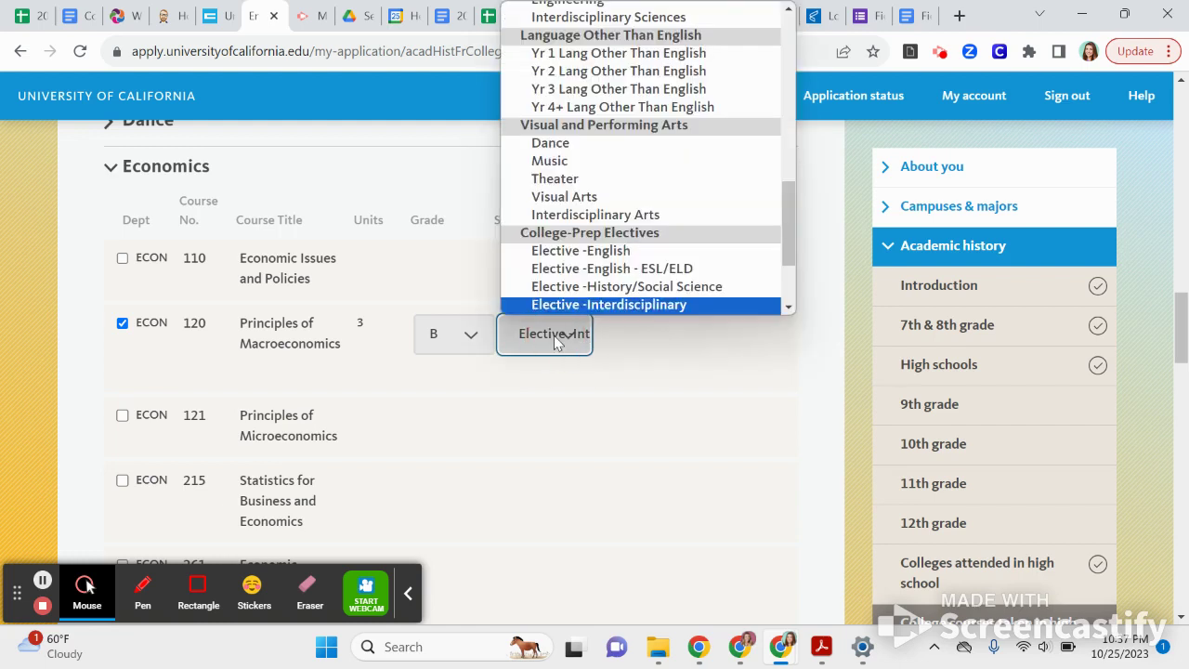
{"action": "left_click", "coordinate": [686, 410]}
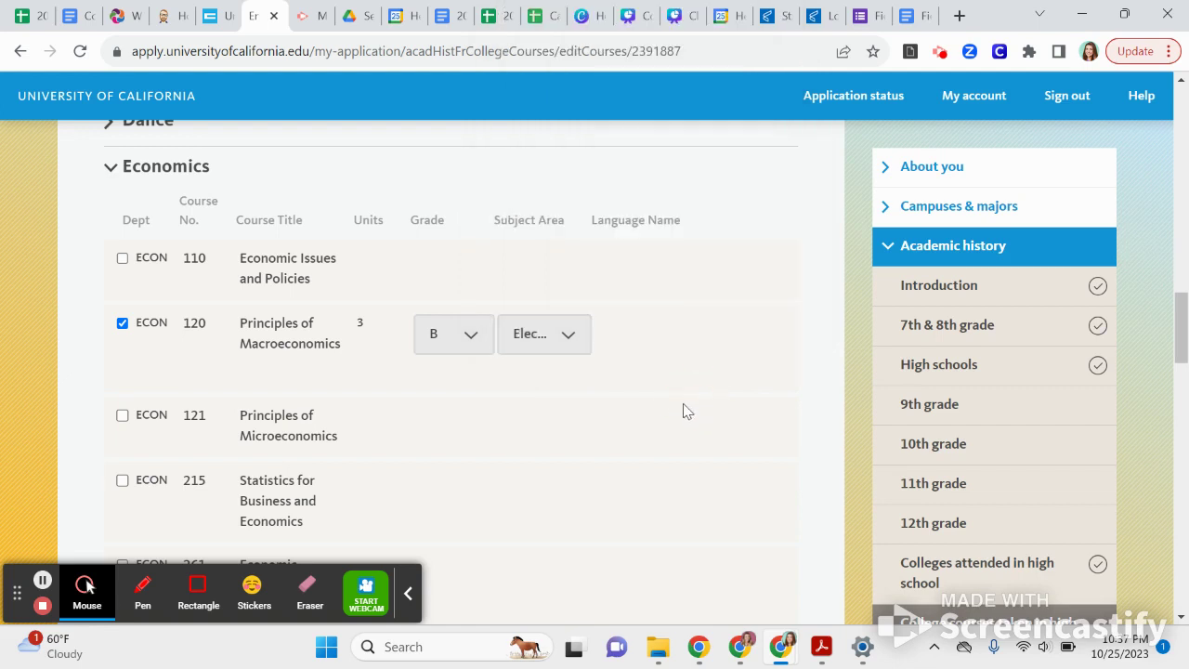
- Find the Political Science department among the college's departments and expand its course list
{"action": "scroll", "coordinate": [430, 416], "scroll_direction": "up", "scroll_amount": 9}
{"action": "scroll", "coordinate": [430, 416], "scroll_direction": "down", "scroll_amount": 10}
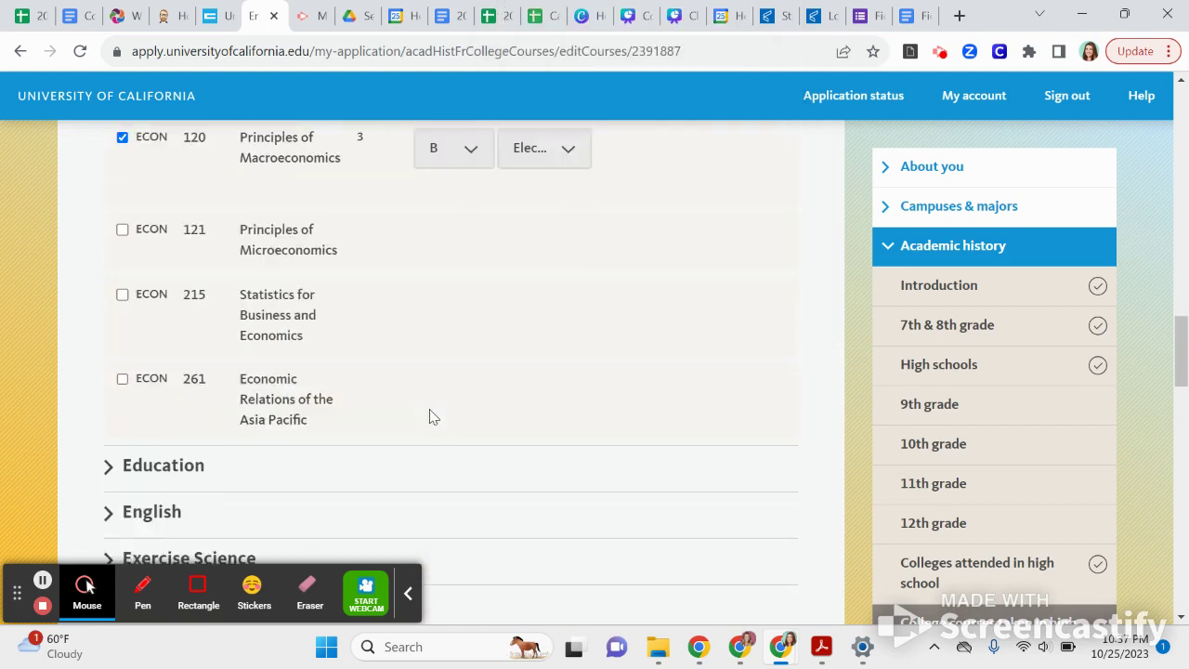
{"action": "scroll", "coordinate": [430, 417], "scroll_direction": "down", "scroll_amount": 11}
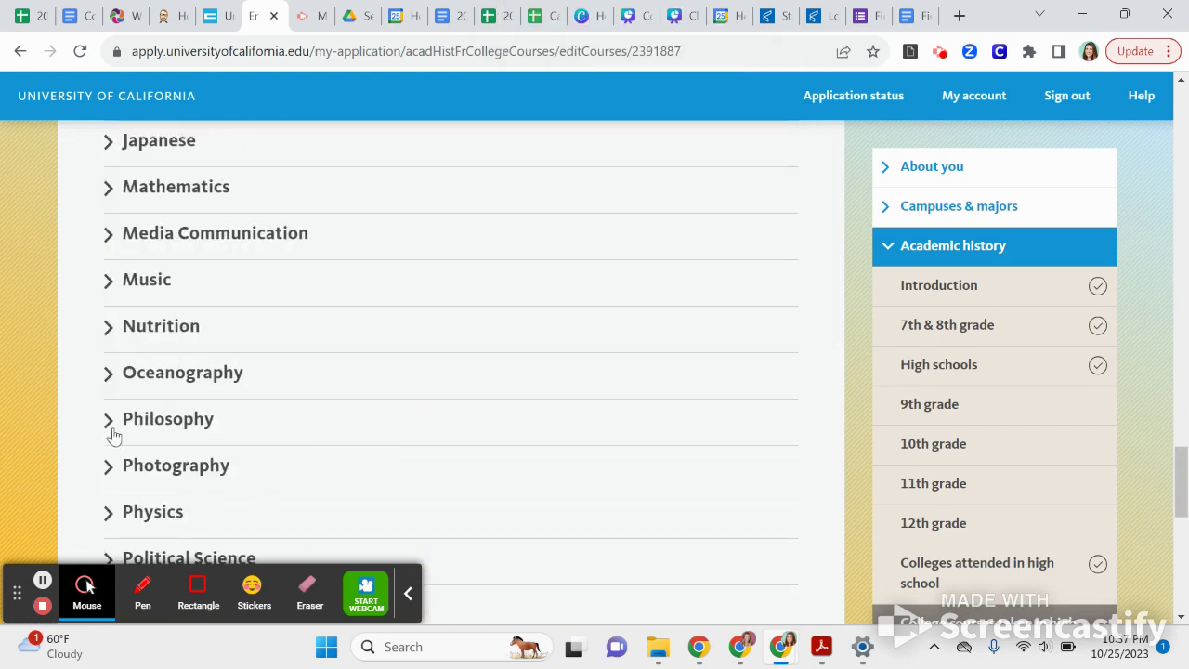
{"action": "scroll", "coordinate": [177, 502], "scroll_direction": "down", "scroll_amount": 2}
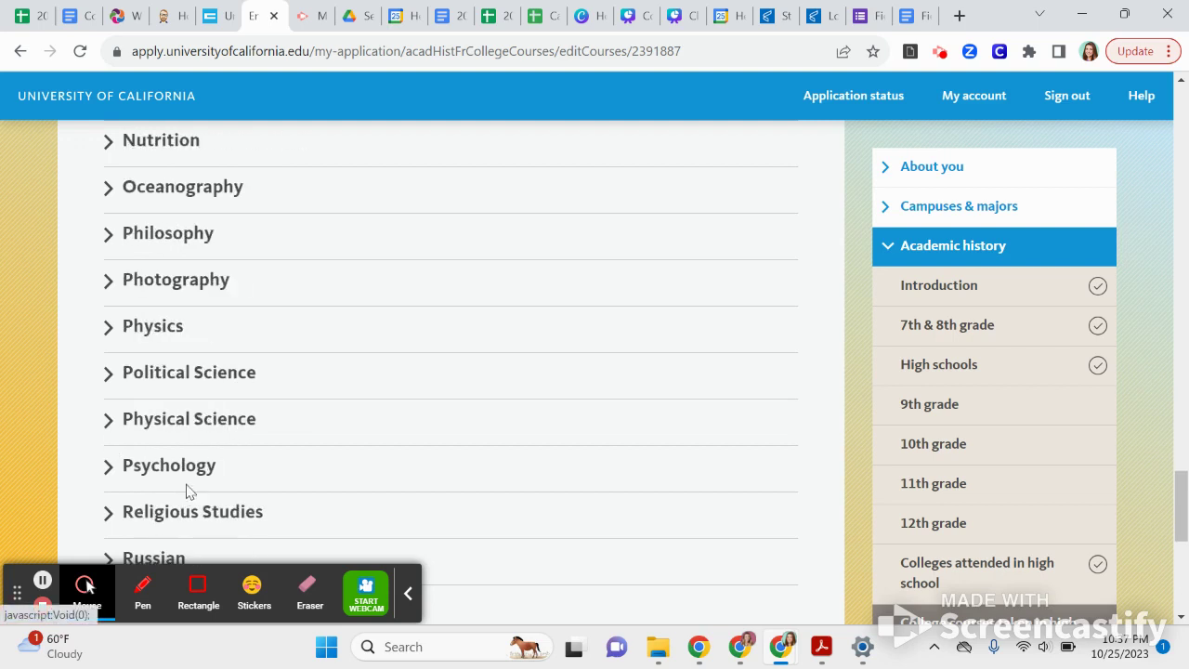
{"action": "left_click", "coordinate": [219, 386]}
{"action": "scroll", "coordinate": [220, 385], "scroll_direction": "down", "scroll_amount": 2}
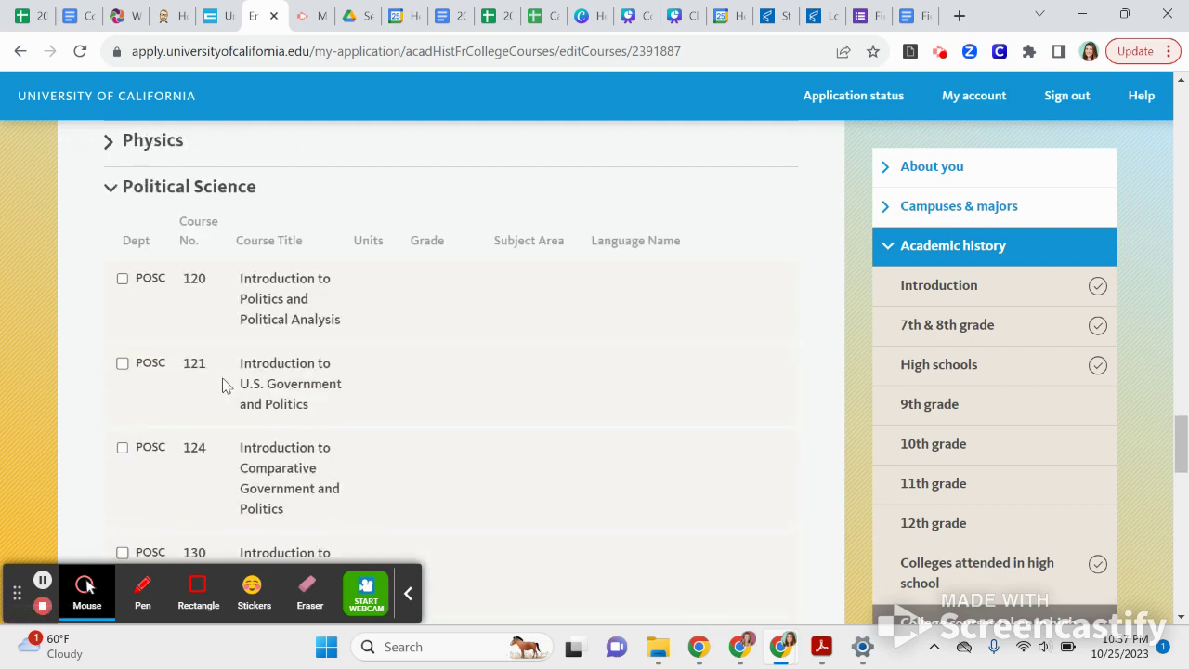
- Select POSC 121 Introduction to U.S. Government and Politics with grade C and subject area Civics/American Government
{"action": "left_click", "coordinate": [122, 363]}
{"action": "left_click", "coordinate": [455, 372]}
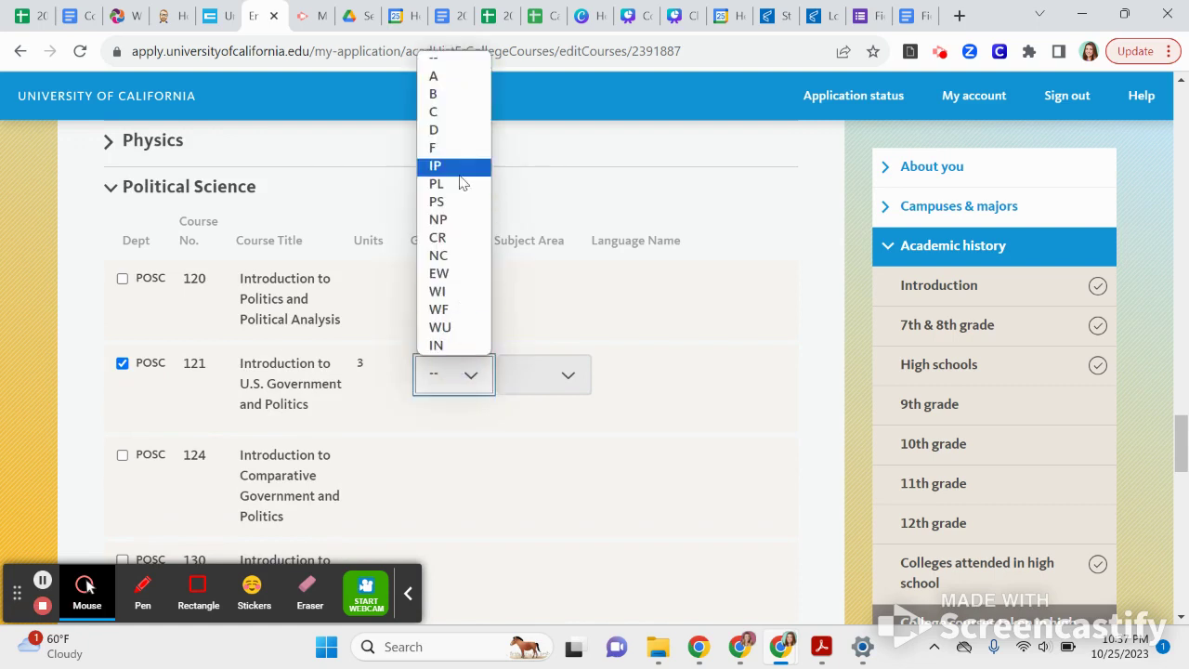
{"action": "left_click", "coordinate": [454, 114]}
{"action": "left_click", "coordinate": [538, 362]}
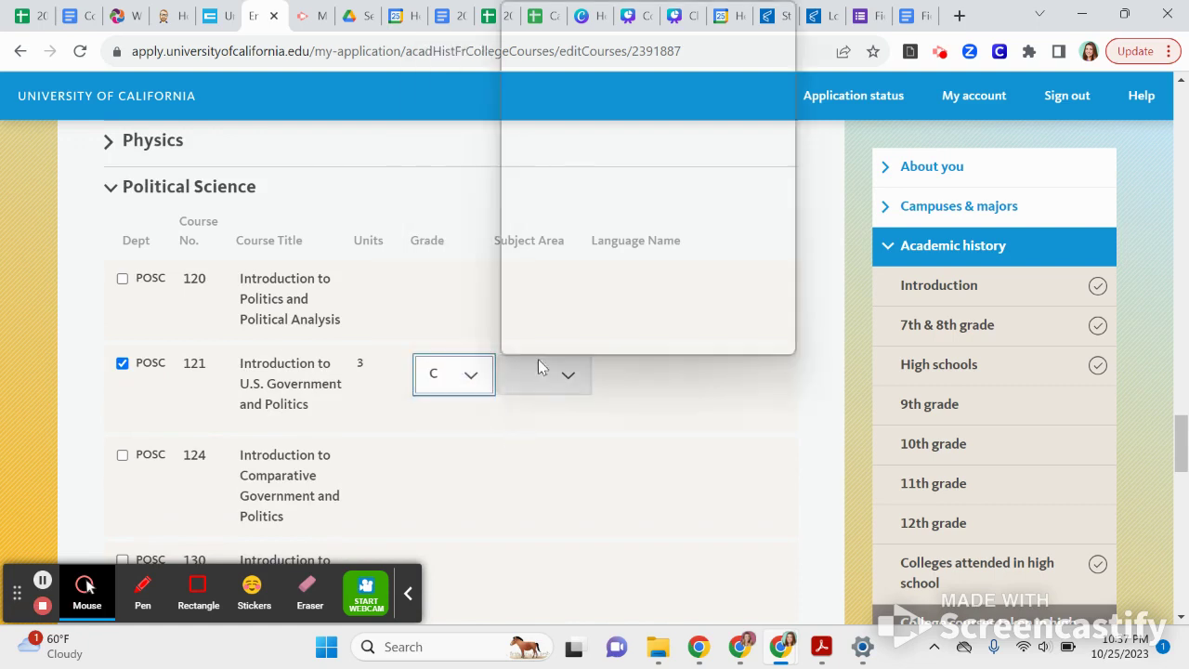
{"action": "scroll", "coordinate": [604, 186], "scroll_direction": "up", "scroll_amount": 1}
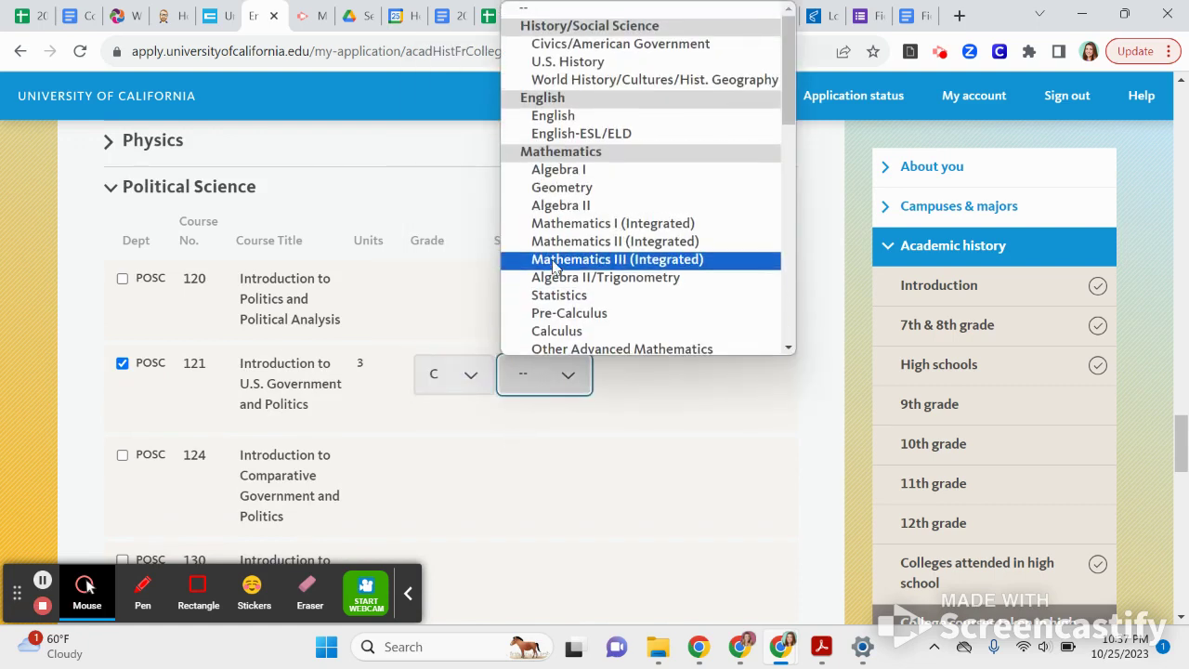
{"action": "left_click", "coordinate": [646, 52]}
- Select POSC 124 Introduction to Comparative Government and Politics with grade B and subject area Elective - History/Social Science
{"action": "scroll", "coordinate": [371, 488], "scroll_direction": "down", "scroll_amount": 1}
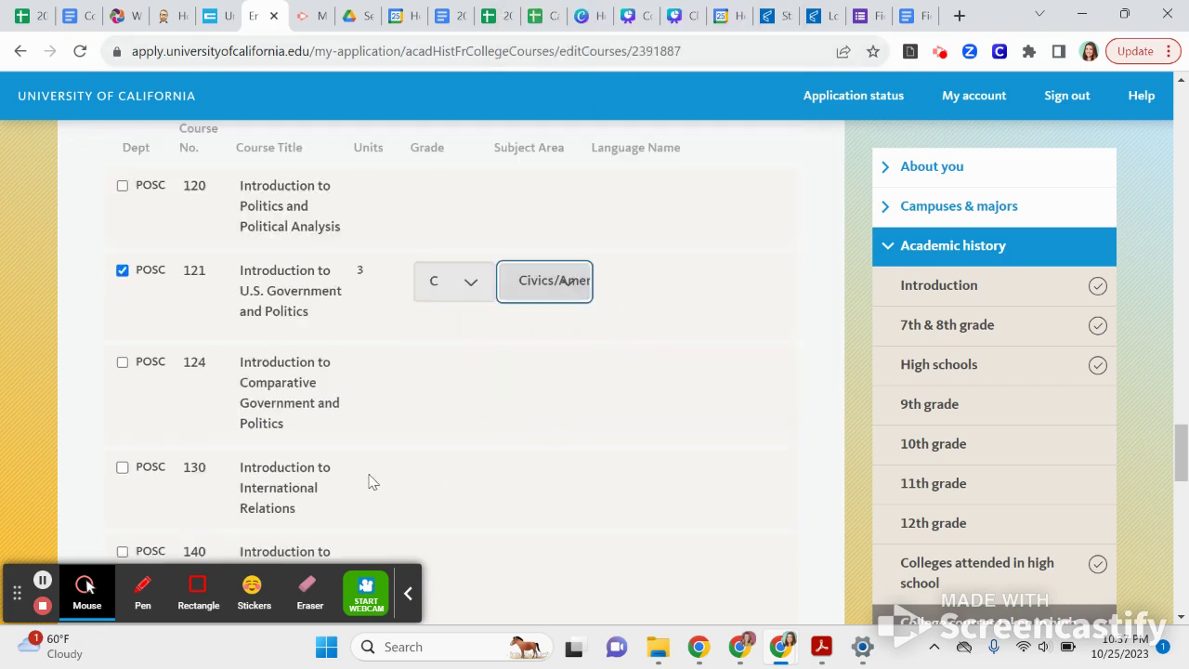
{"action": "left_click", "coordinate": [122, 363]}
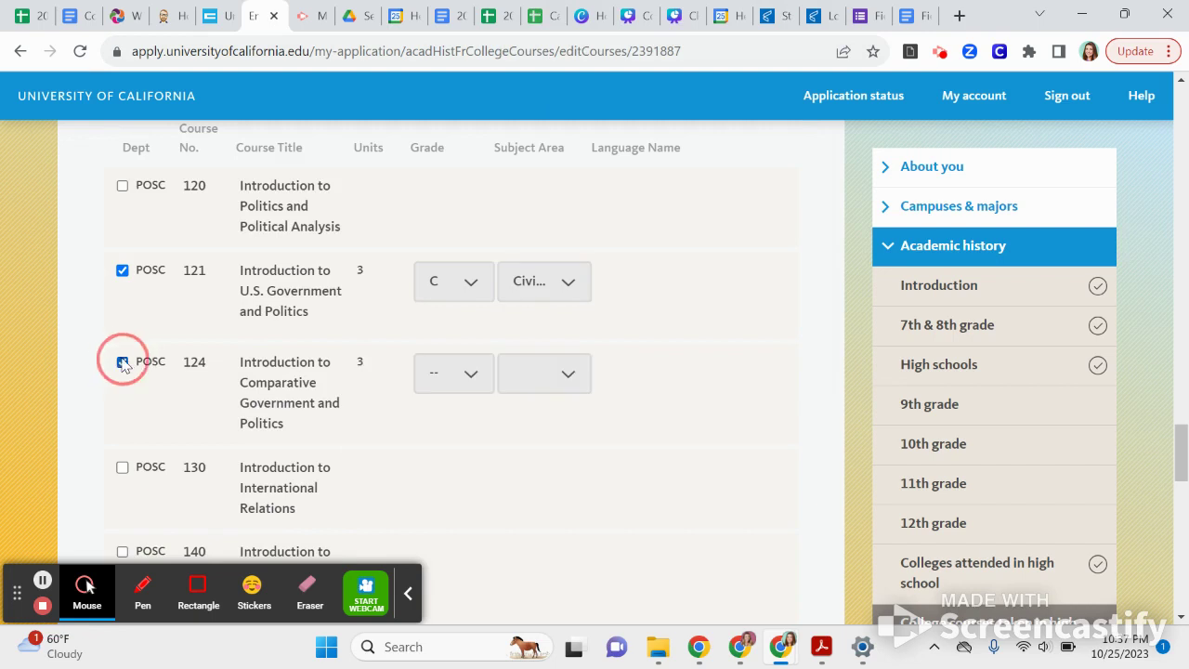
{"action": "left_click", "coordinate": [478, 381]}
{"action": "left_click", "coordinate": [433, 92]}
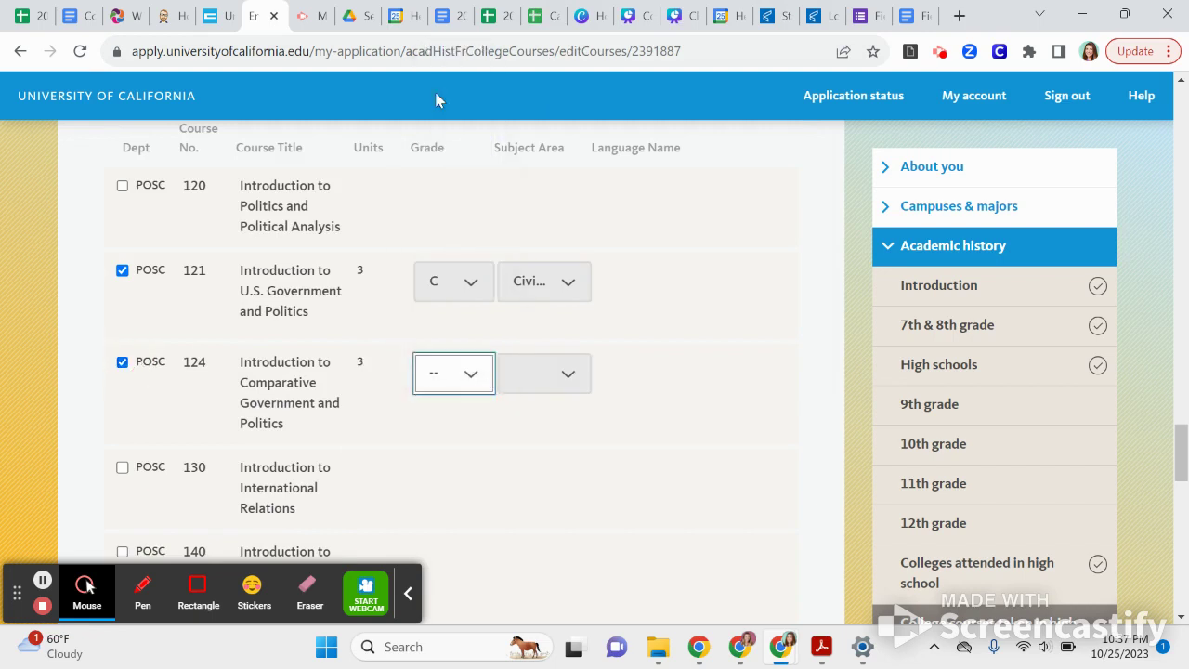
{"action": "left_click", "coordinate": [544, 381]}
{"action": "scroll", "coordinate": [563, 309], "scroll_direction": "down", "scroll_amount": 5}
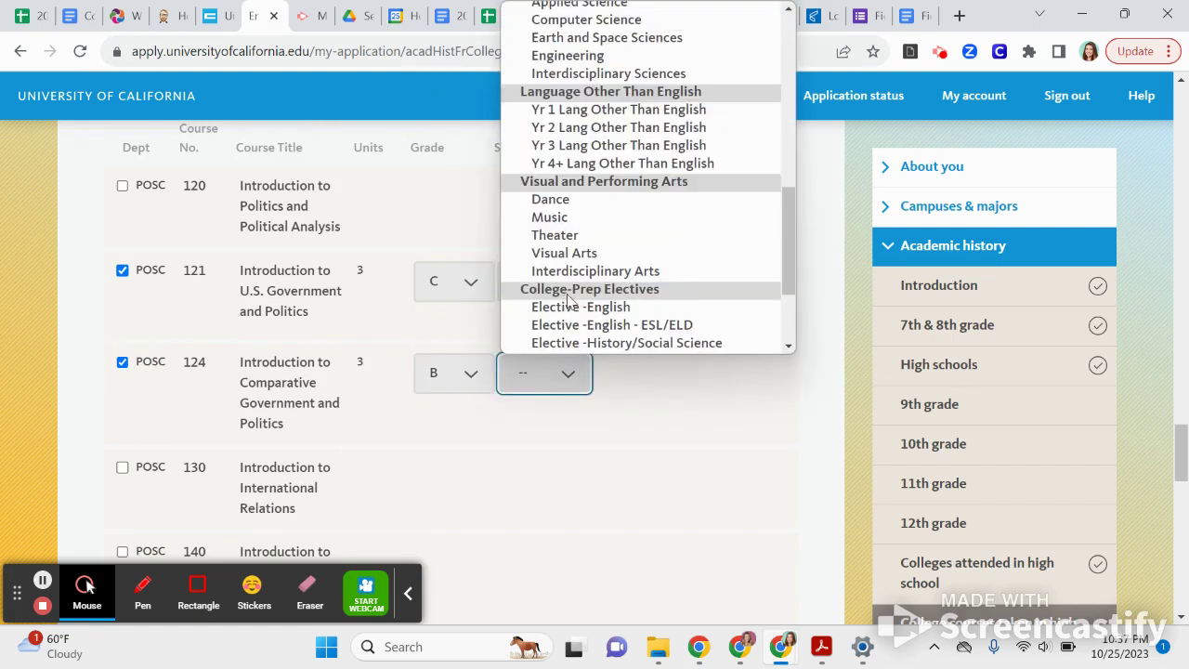
{"action": "scroll", "coordinate": [568, 298], "scroll_direction": "down", "scroll_amount": 3}
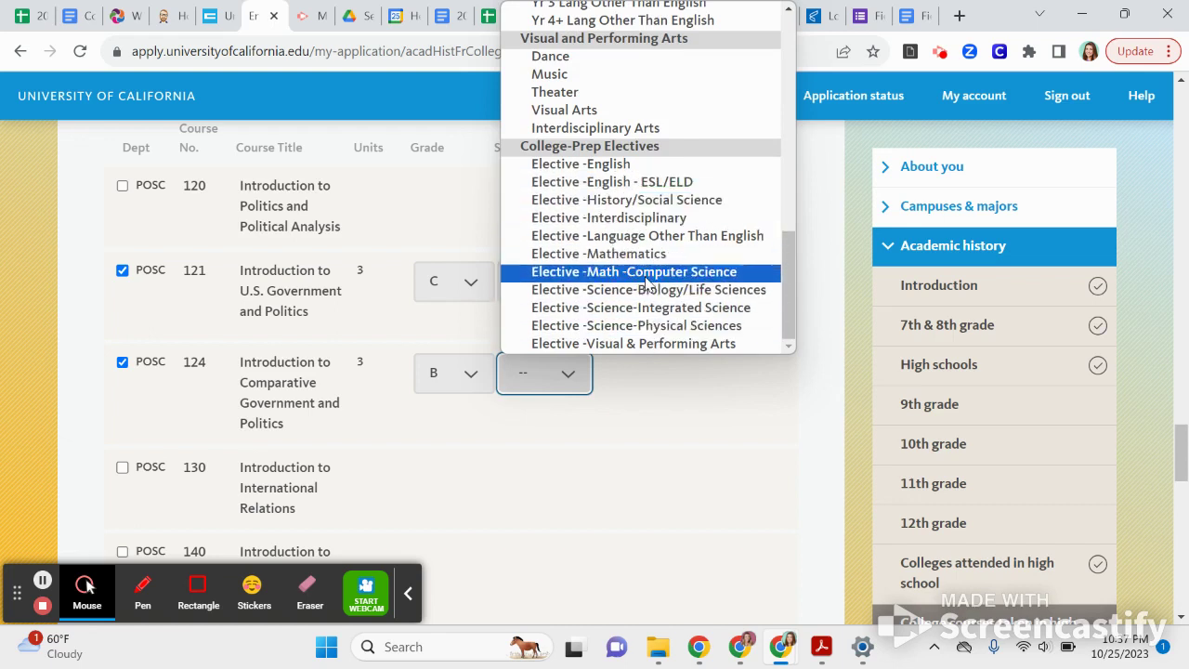
{"action": "left_click", "coordinate": [679, 200]}
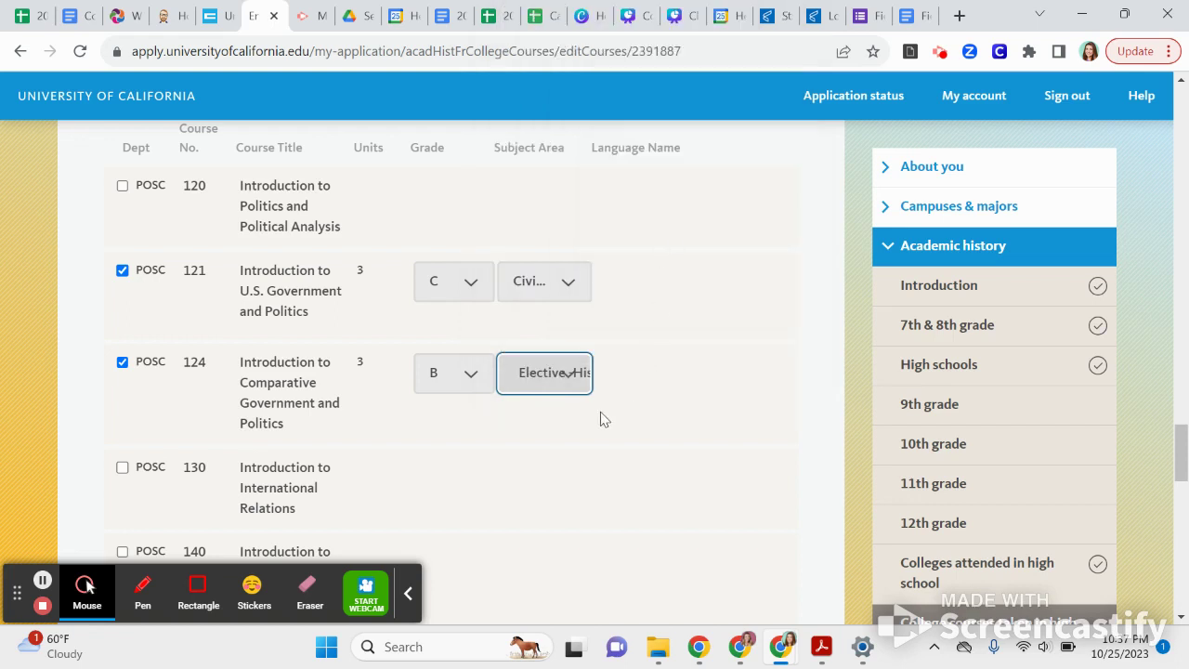
{"action": "left_click", "coordinate": [539, 373]}
{"action": "scroll", "coordinate": [564, 277], "scroll_direction": "up", "scroll_amount": 5}
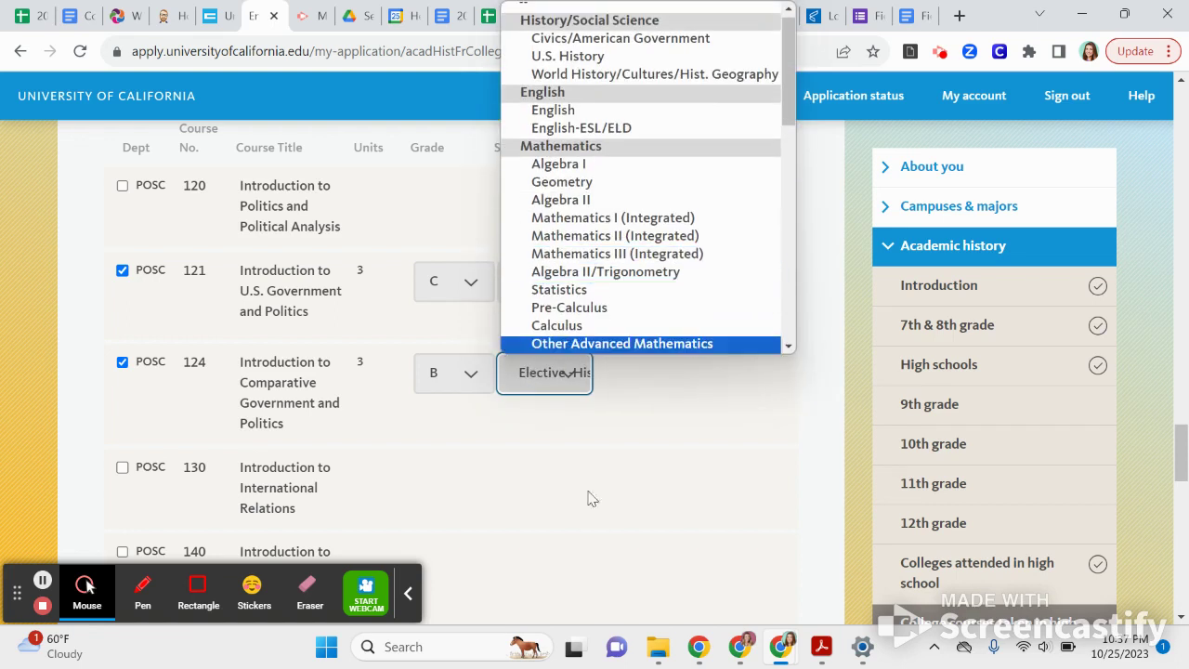
{"action": "left_click", "coordinate": [627, 433]}
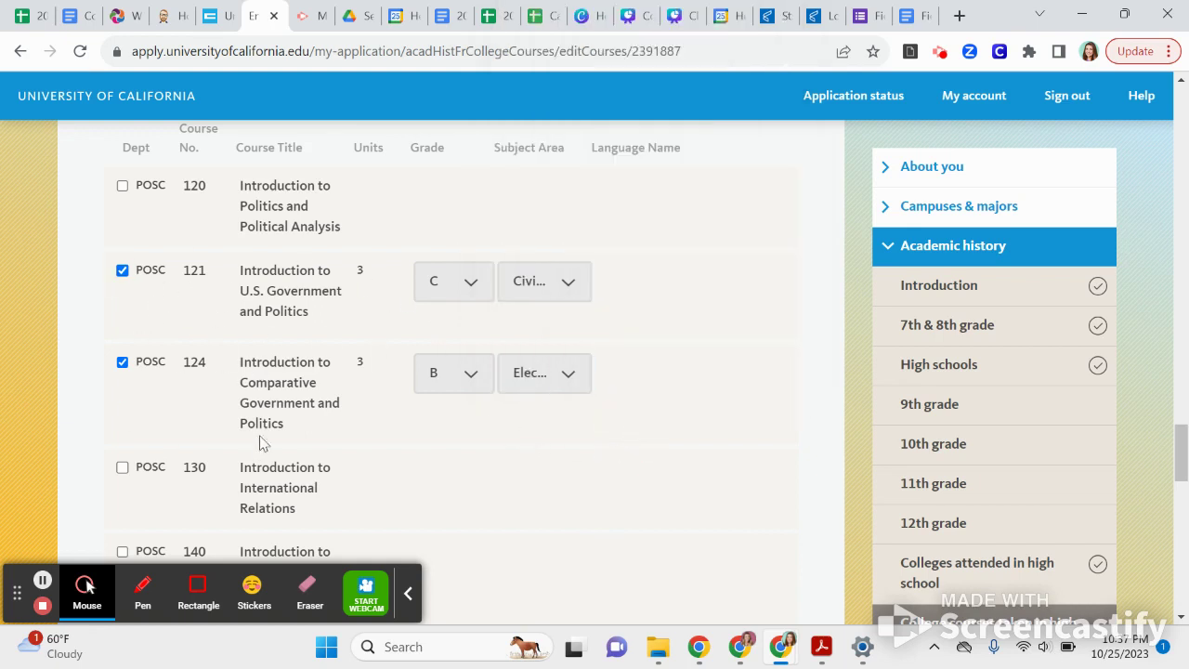
- Save the selected 12th grade Spring 2024 college courses
{"action": "scroll", "coordinate": [517, 577], "scroll_direction": "down", "scroll_amount": 3}
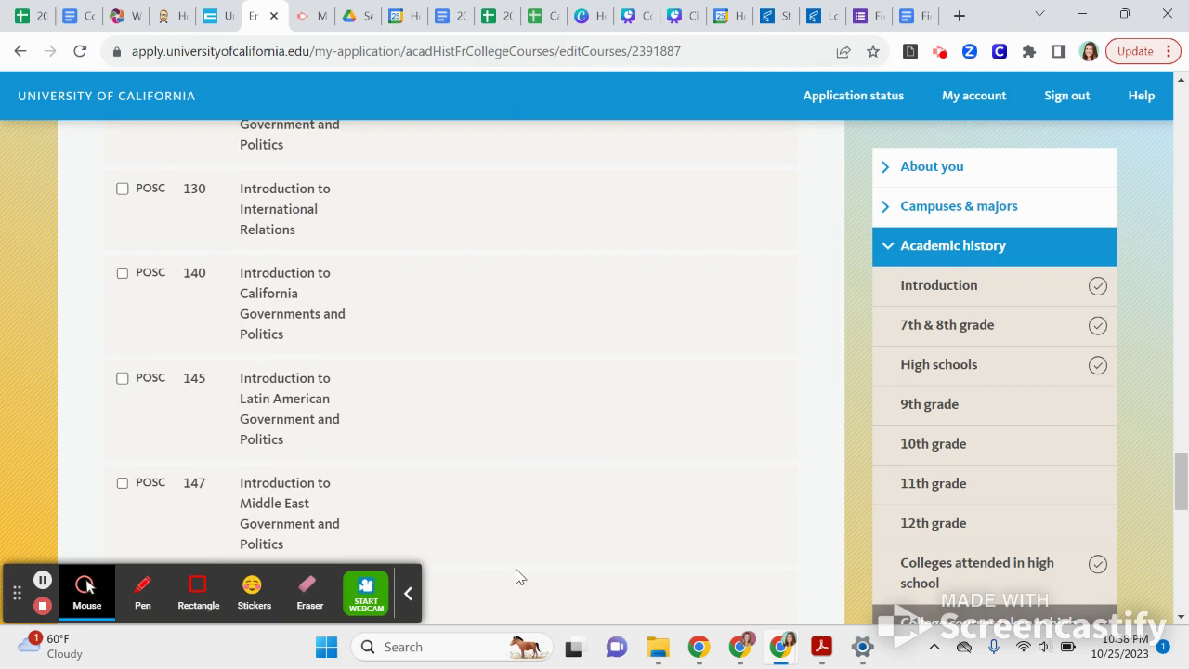
{"action": "scroll", "coordinate": [727, 451], "scroll_direction": "down", "scroll_amount": 10}
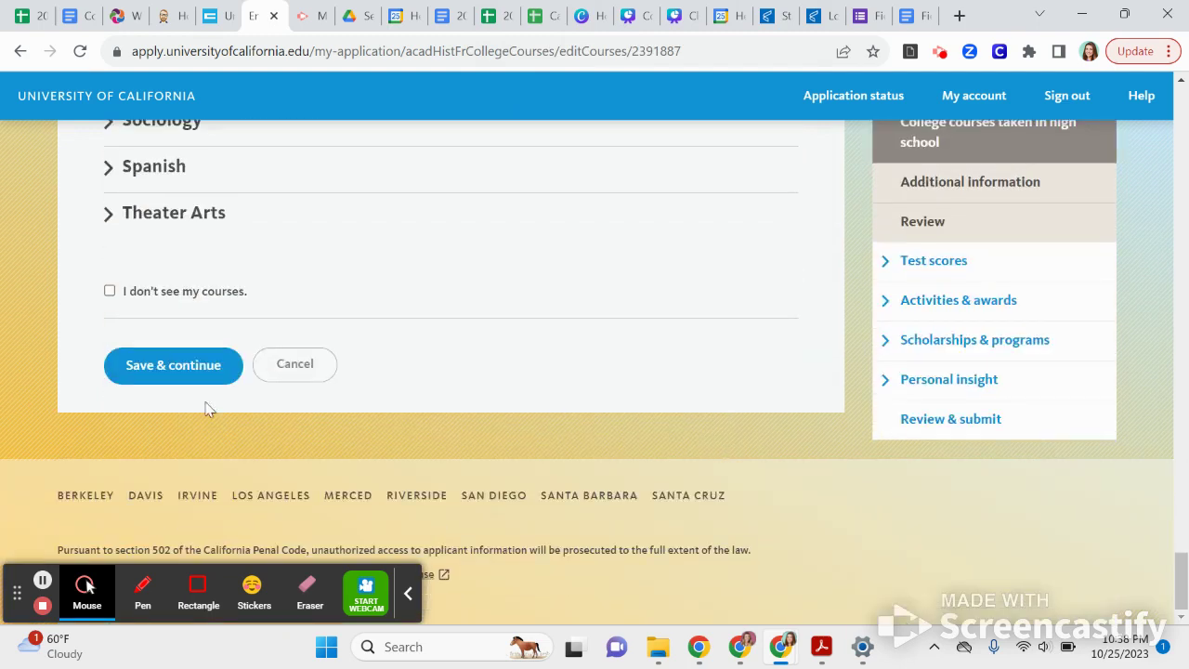
{"action": "left_click", "coordinate": [165, 369]}
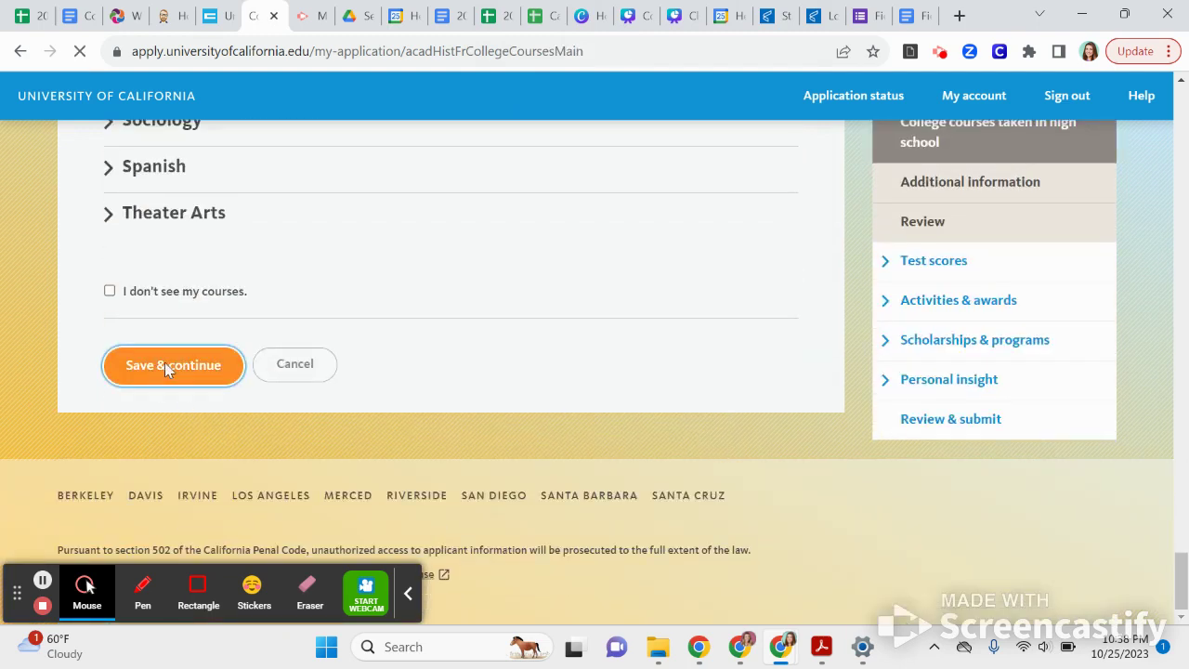
- Check the summary of saved college courses for both terms and continue to Additional information
{"action": "scroll", "coordinate": [164, 368], "scroll_direction": "down", "scroll_amount": 8}
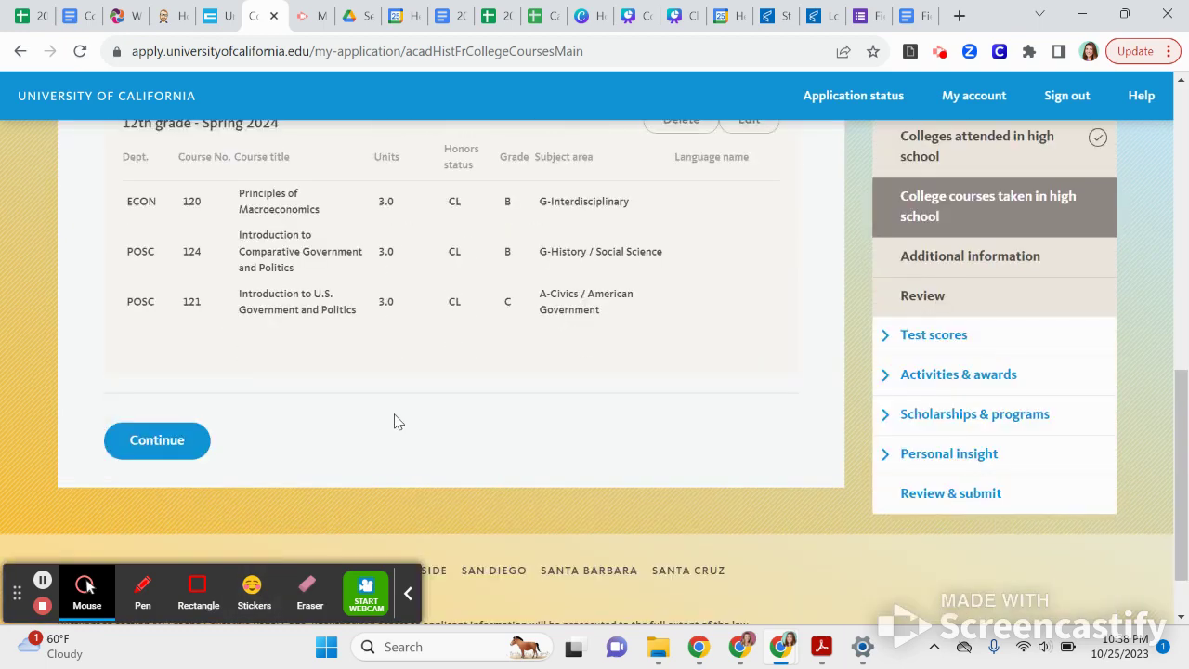
{"action": "scroll", "coordinate": [394, 422], "scroll_direction": "up", "scroll_amount": 3}
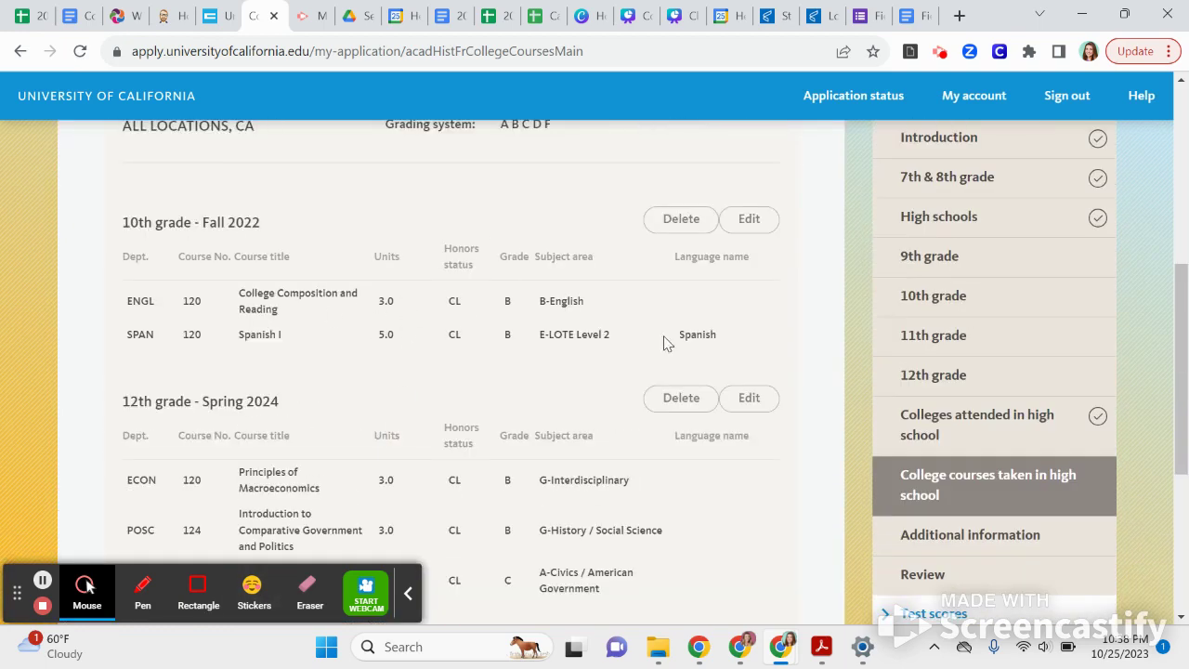
{"action": "scroll", "coordinate": [363, 340], "scroll_direction": "down", "scroll_amount": 3}
{"action": "left_click", "coordinate": [168, 447]}
- Leave the missing-courses confirmation and additional comments blank, try to save the page, and skip it for now
{"action": "scroll", "coordinate": [305, 366], "scroll_direction": "down", "scroll_amount": 2}
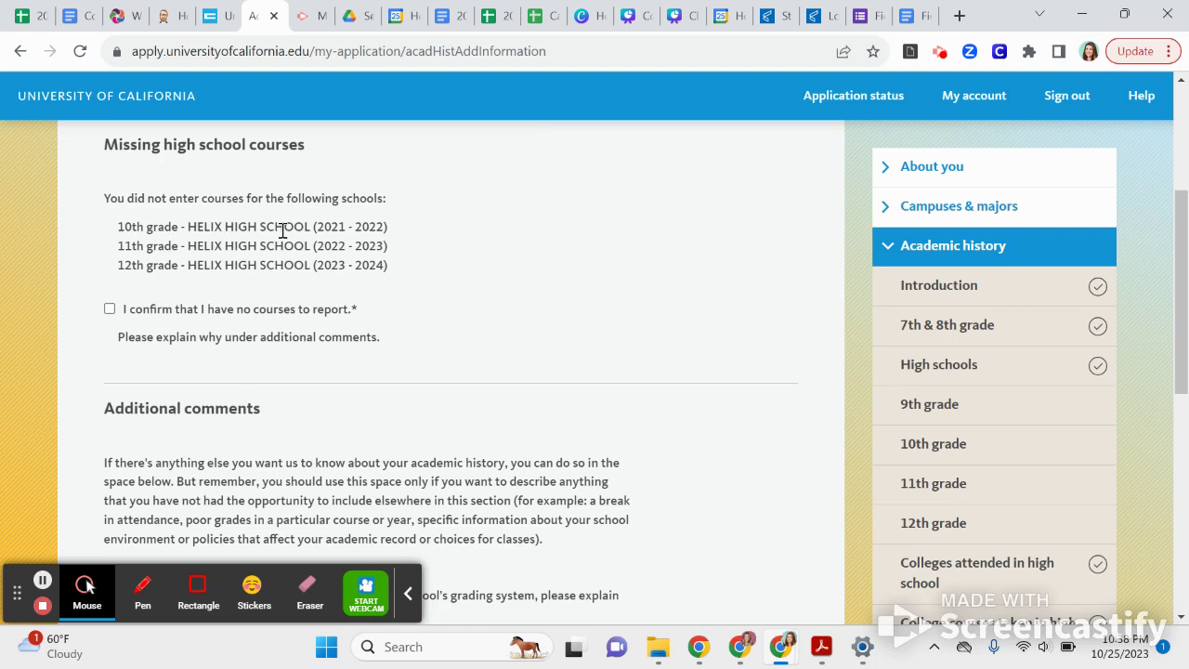
{"action": "scroll", "coordinate": [306, 194], "scroll_direction": "down", "scroll_amount": 3}
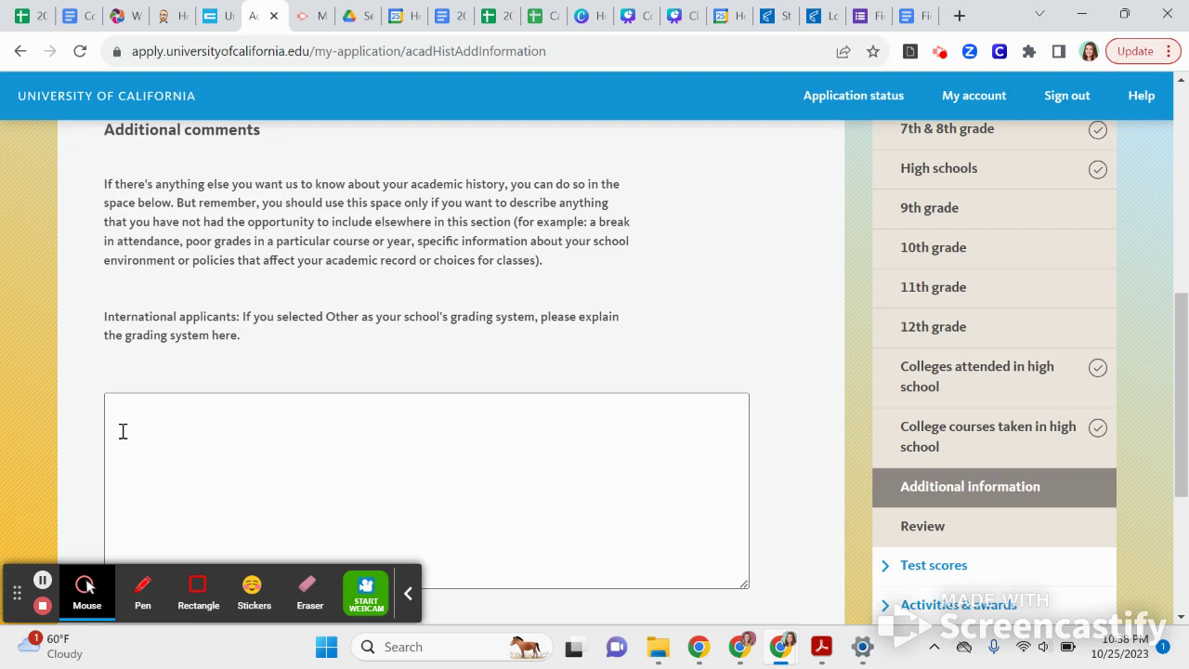
{"action": "scroll", "coordinate": [190, 385], "scroll_direction": "down", "scroll_amount": 2}
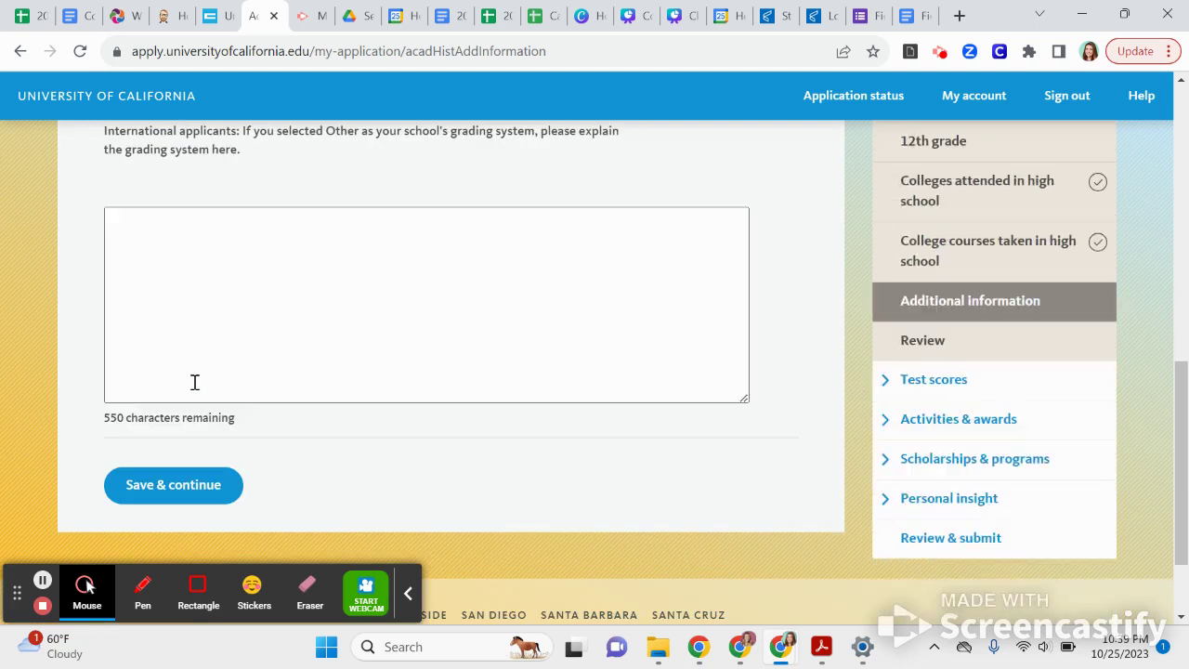
{"action": "scroll", "coordinate": [221, 333], "scroll_direction": "up", "scroll_amount": 1}
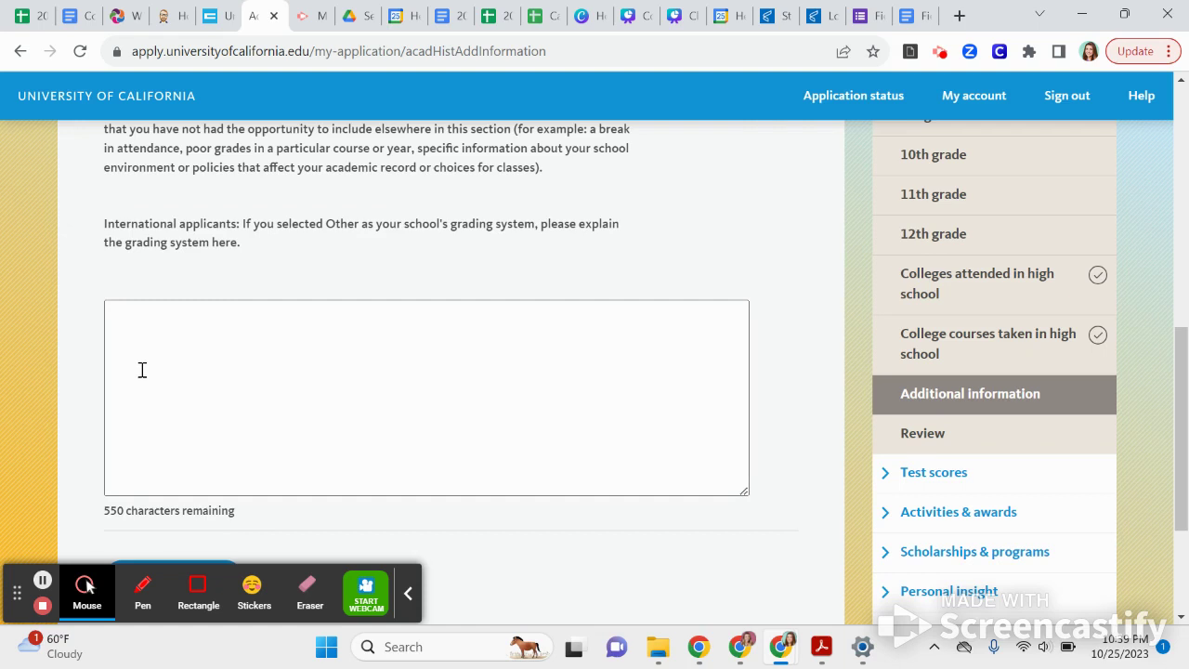
{"action": "scroll", "coordinate": [142, 370], "scroll_direction": "down", "scroll_amount": 1}
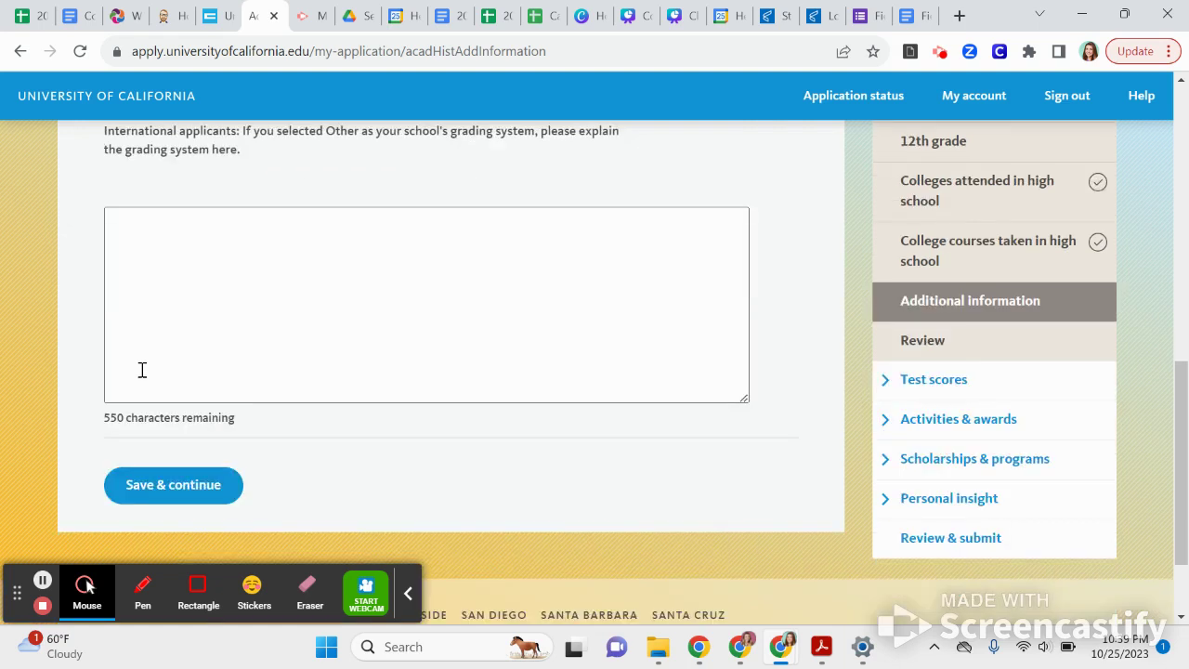
{"action": "left_click", "coordinate": [164, 490]}
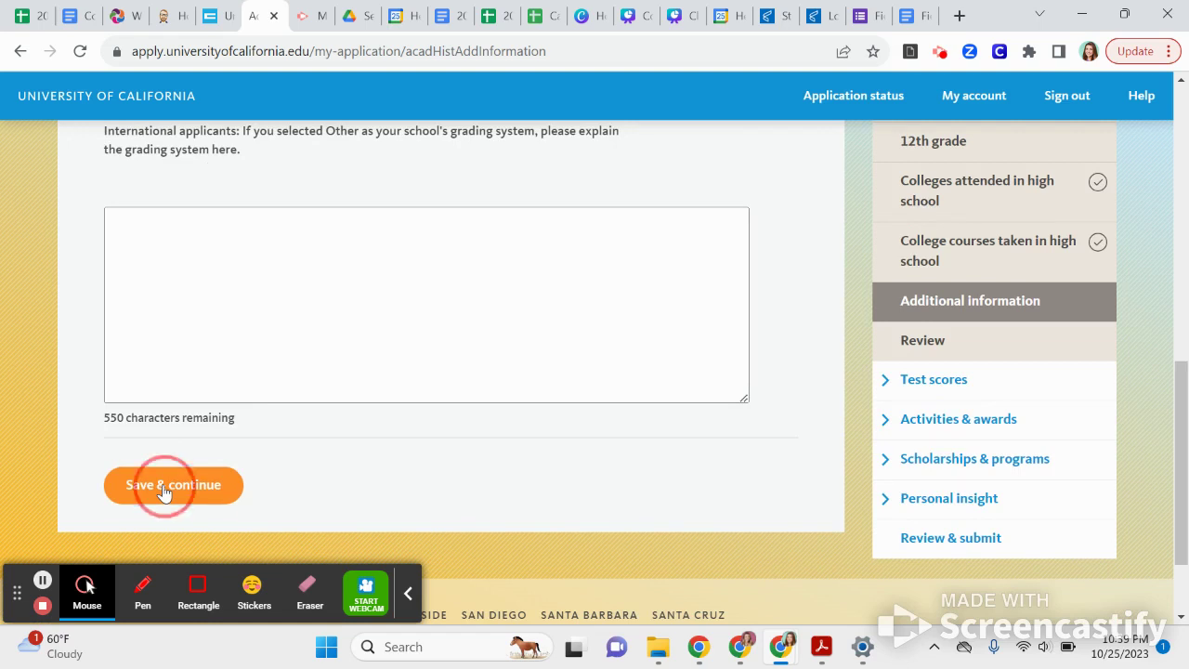
{"action": "scroll", "coordinate": [163, 490], "scroll_direction": "down", "scroll_amount": 3}
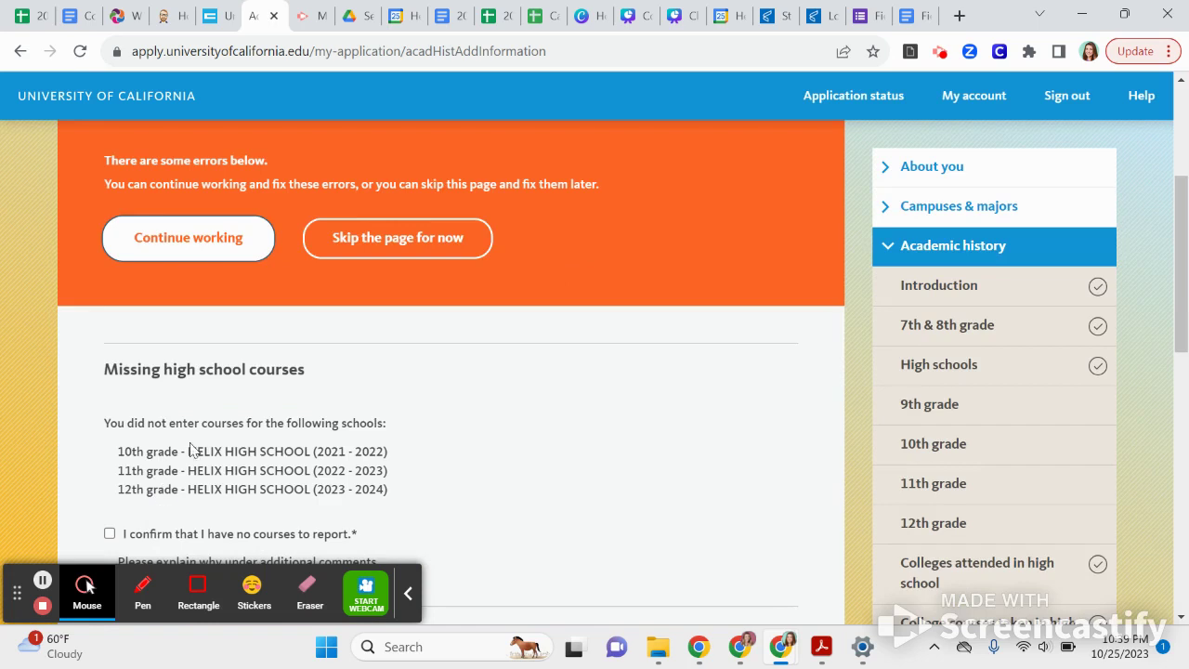
{"action": "left_click", "coordinate": [412, 235]}
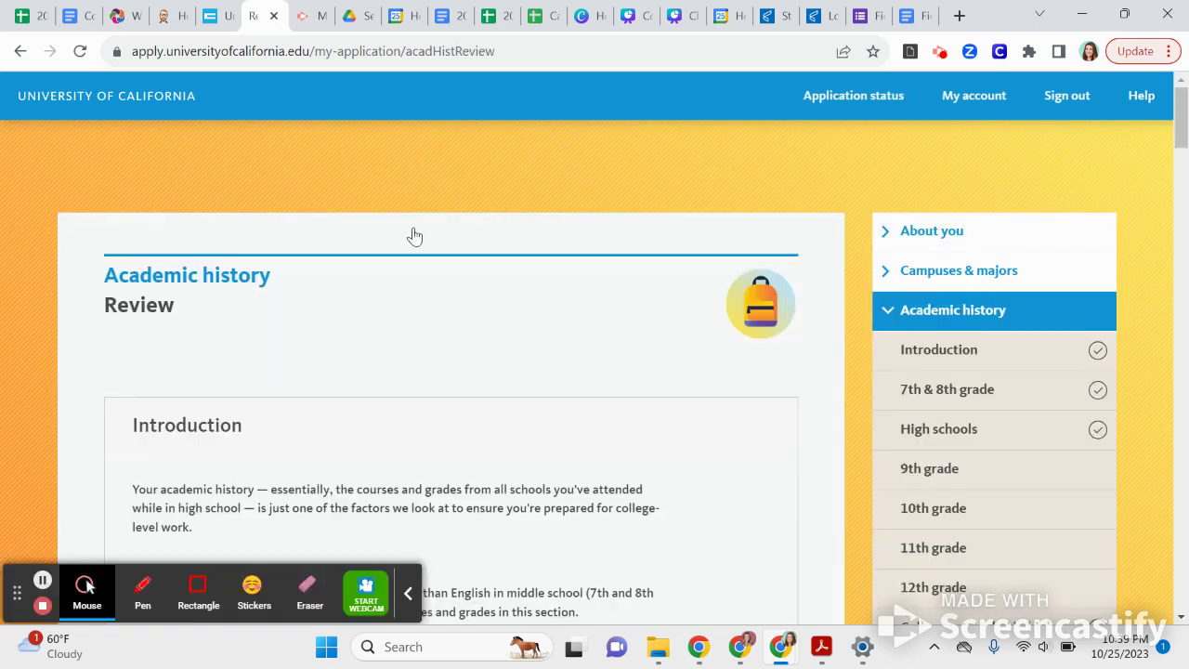
- Look over the academic history review down to its end and continue to the Test scores section
{"action": "scroll", "coordinate": [400, 269], "scroll_direction": "down", "scroll_amount": 2}
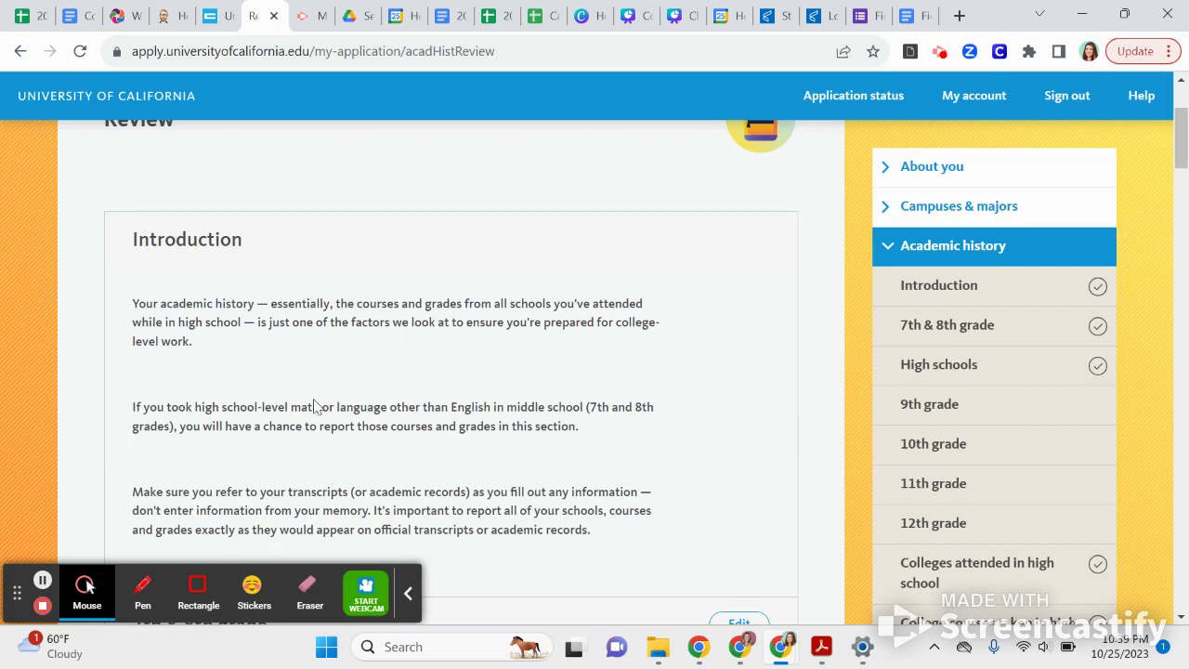
{"action": "scroll", "coordinate": [269, 323], "scroll_direction": "down", "scroll_amount": 2}
{"action": "scroll", "coordinate": [221, 332], "scroll_direction": "down", "scroll_amount": 1}
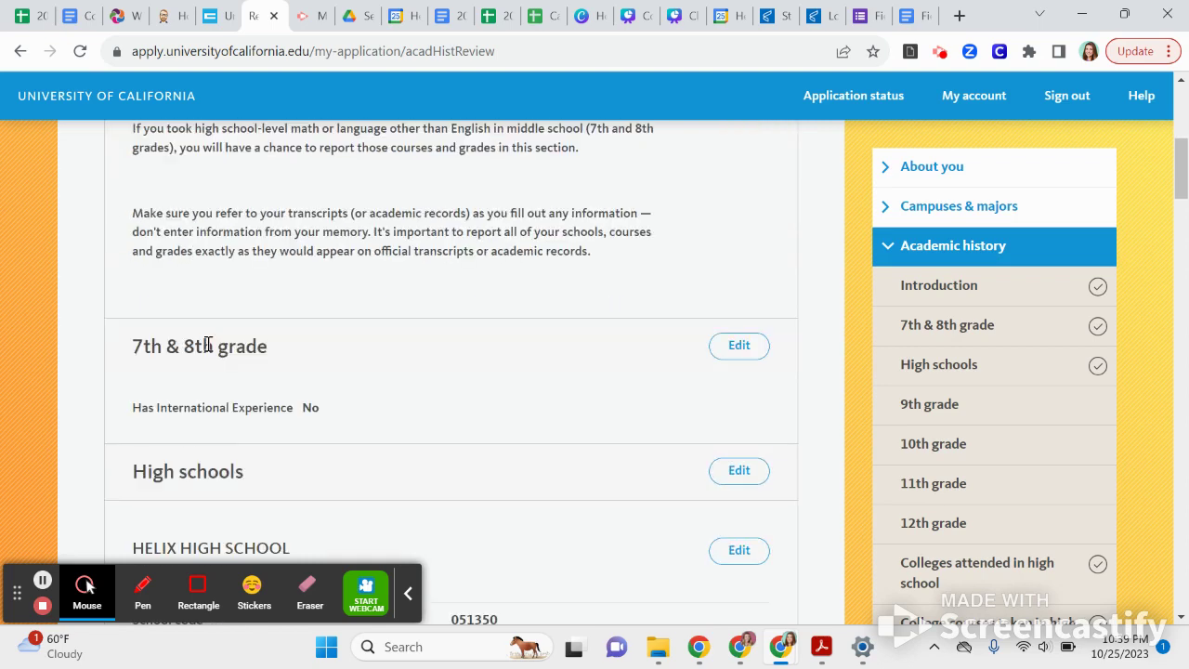
{"action": "scroll", "coordinate": [613, 289], "scroll_direction": "down", "scroll_amount": 15}
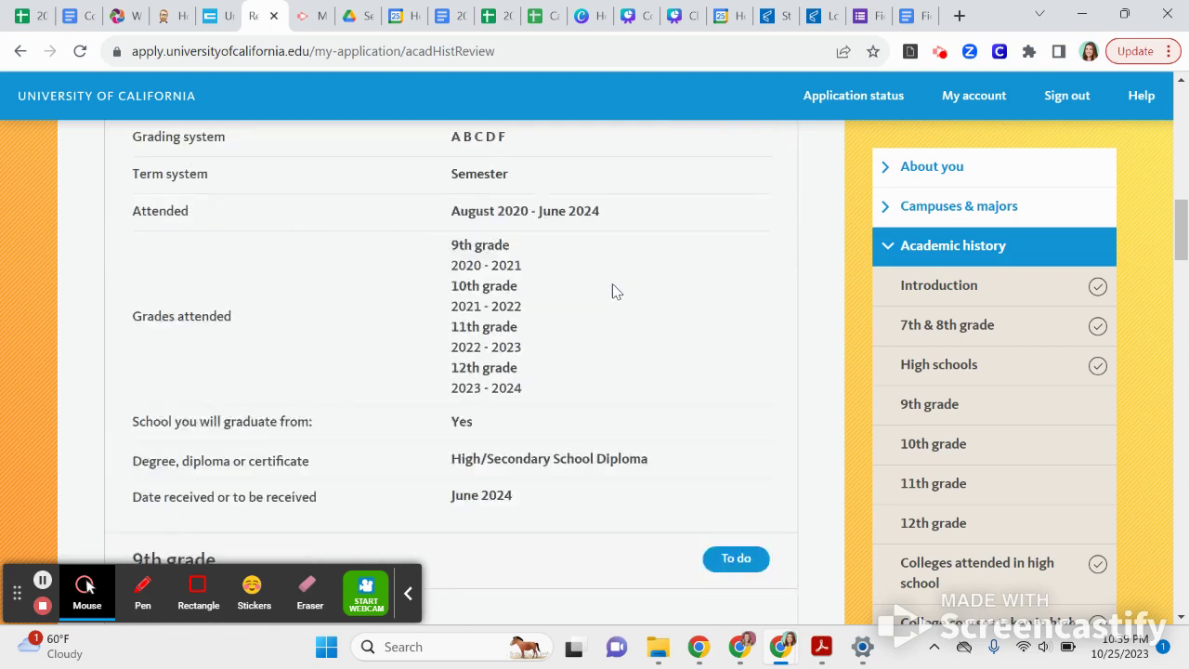
{"action": "scroll", "coordinate": [613, 290], "scroll_direction": "down", "scroll_amount": 15}
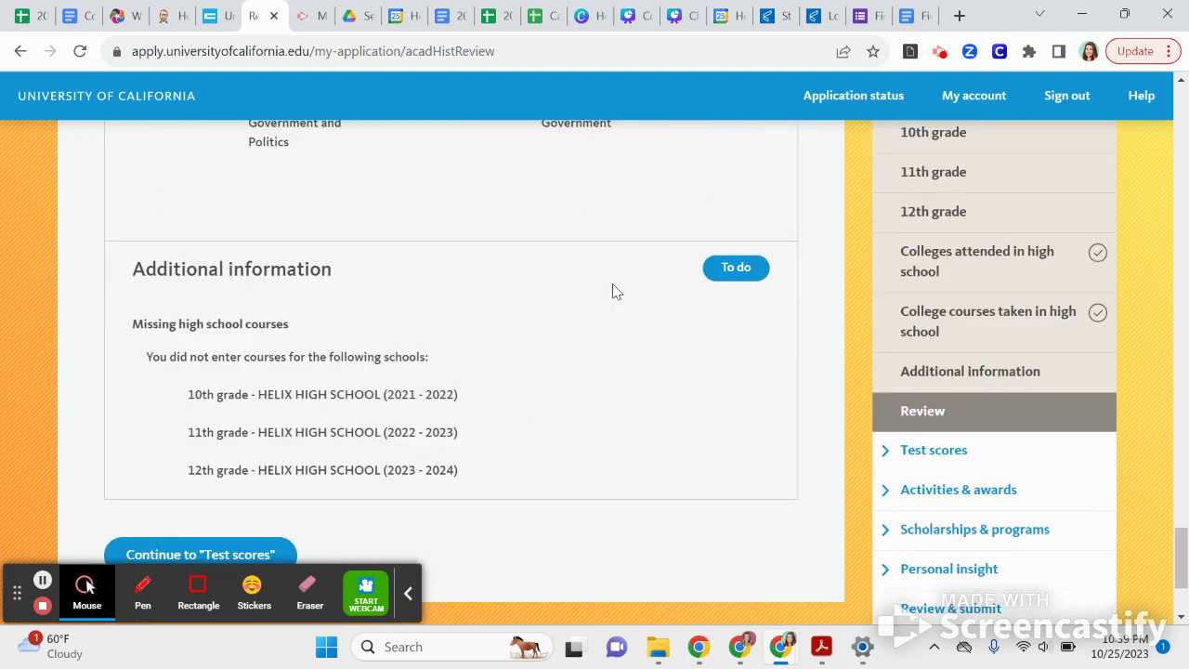
{"action": "scroll", "coordinate": [613, 291], "scroll_direction": "down", "scroll_amount": 3}
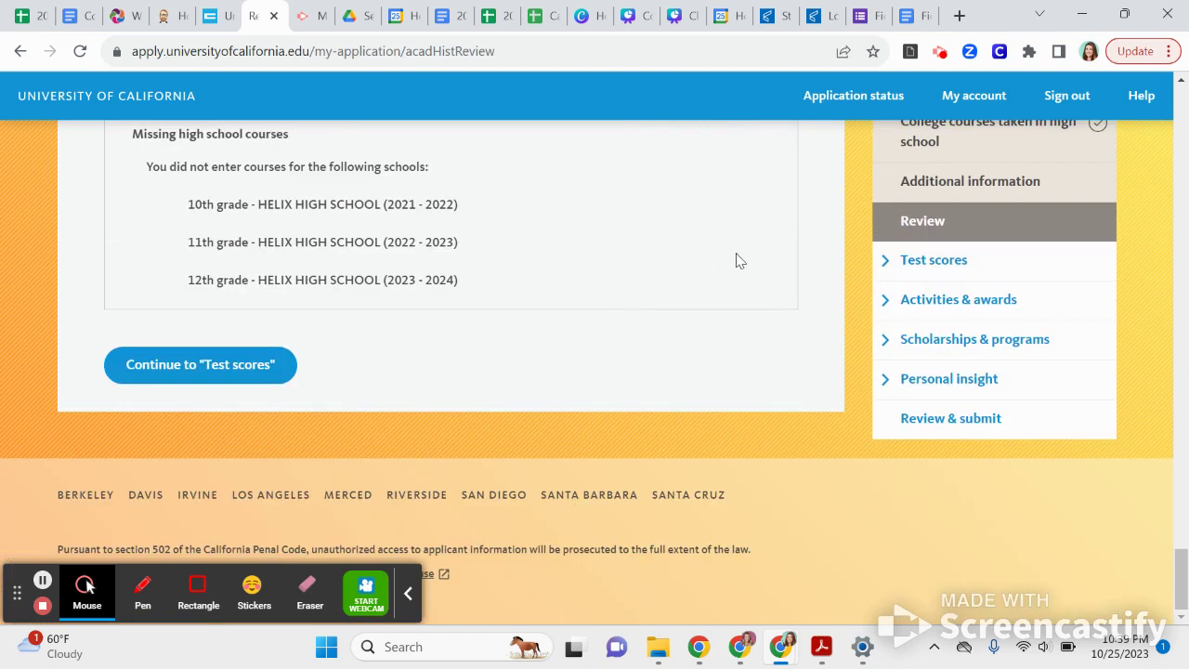
{"action": "left_click", "coordinate": [188, 365]}
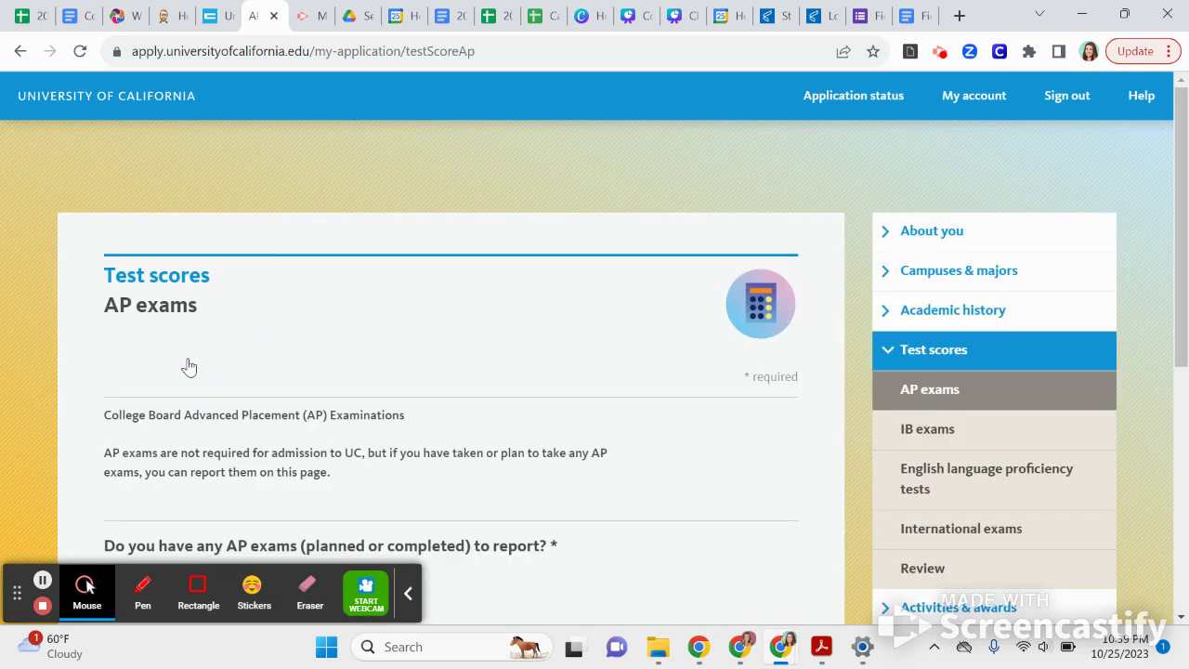
- Answer Yes to having AP exams to report and start adding an AP exam
{"action": "scroll", "coordinate": [171, 358], "scroll_direction": "down", "scroll_amount": 2}
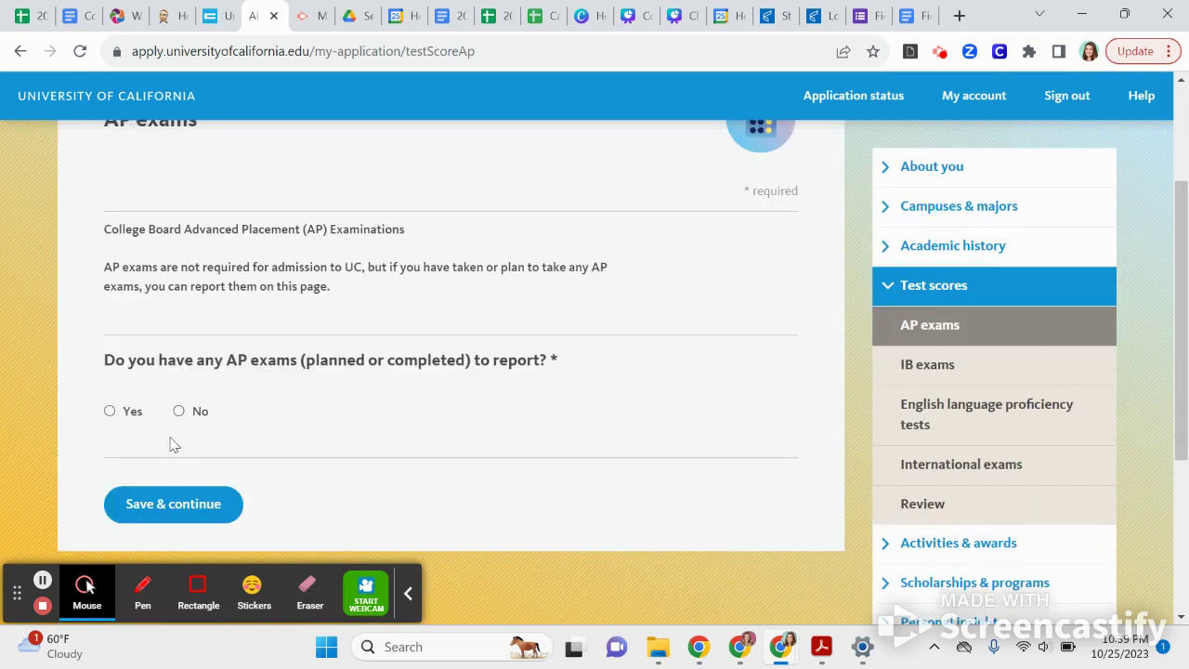
{"action": "left_click", "coordinate": [109, 411]}
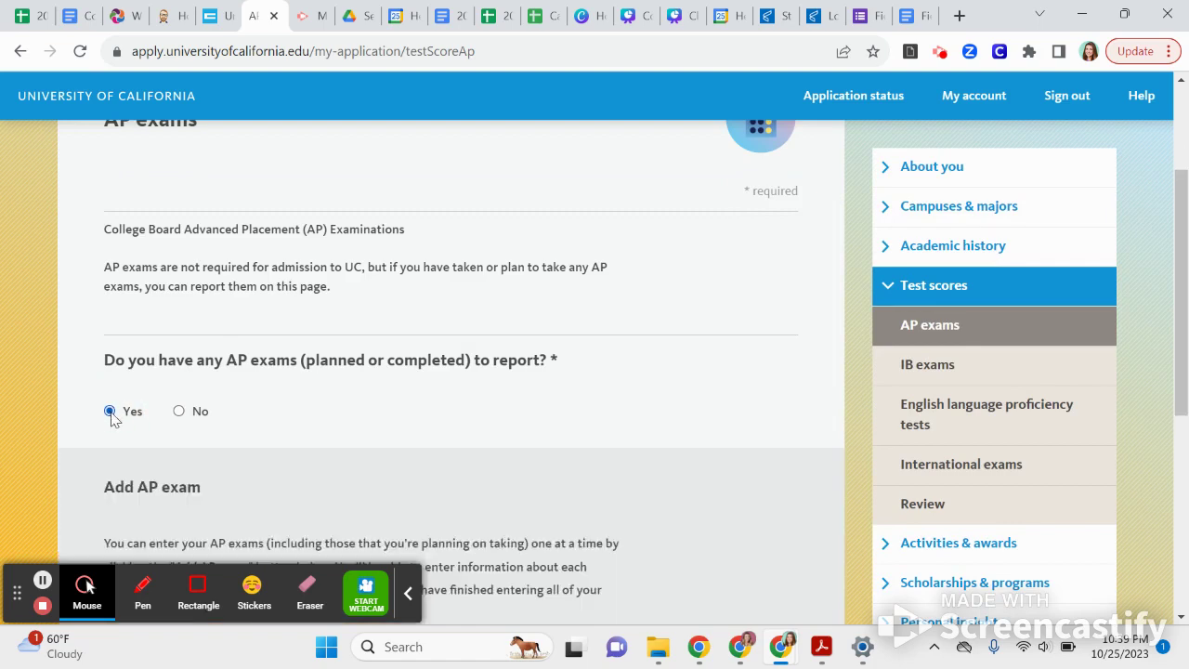
{"action": "scroll", "coordinate": [111, 420], "scroll_direction": "down", "scroll_amount": 2}
{"action": "scroll", "coordinate": [112, 425], "scroll_direction": "down", "scroll_amount": 1}
{"action": "left_click", "coordinate": [160, 434]}
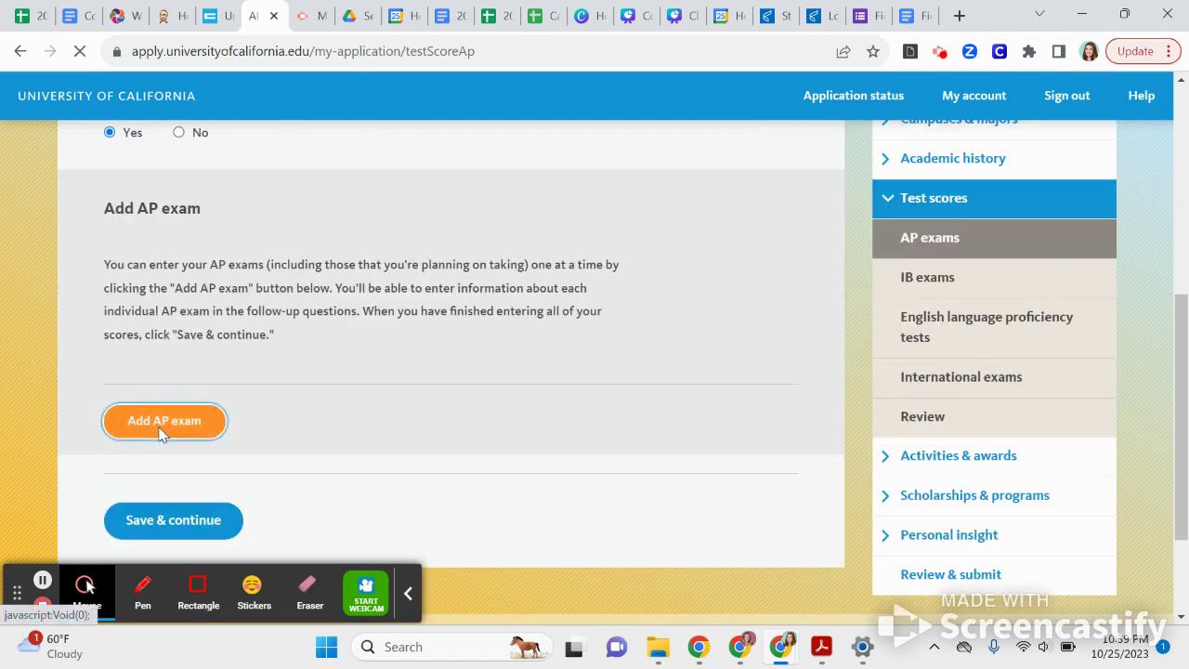
- Mark the AP exam as Planned and look over the exam name and planned date questions
{"action": "scroll", "coordinate": [160, 433], "scroll_direction": "down", "scroll_amount": 2}
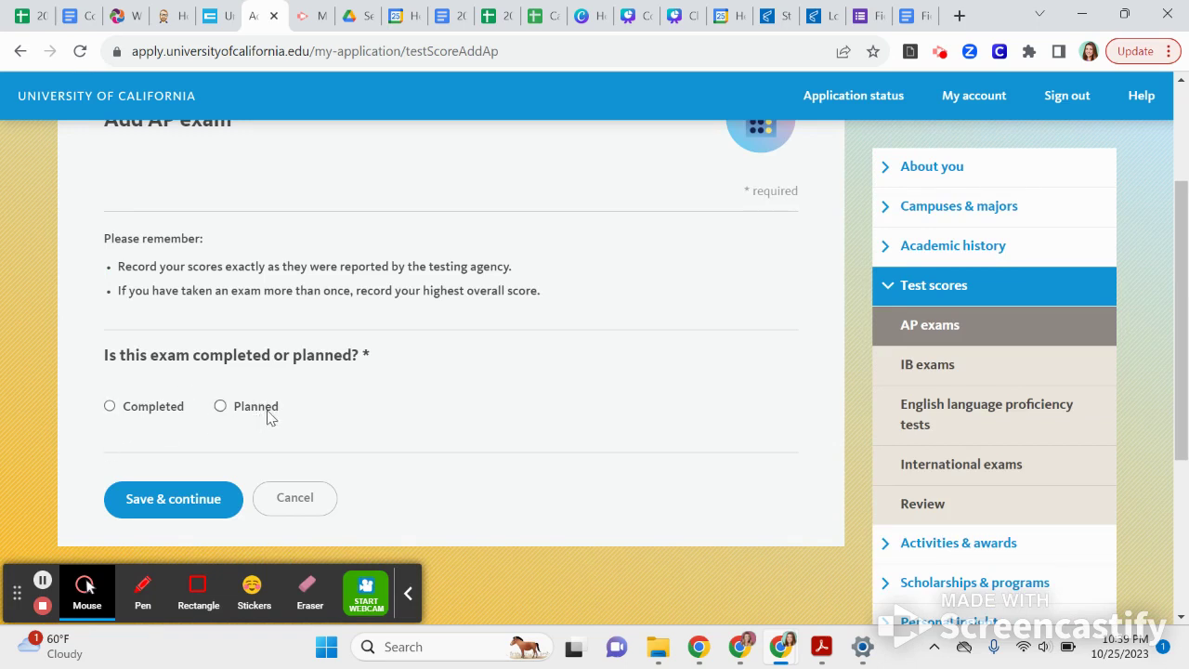
{"action": "left_click", "coordinate": [222, 412]}
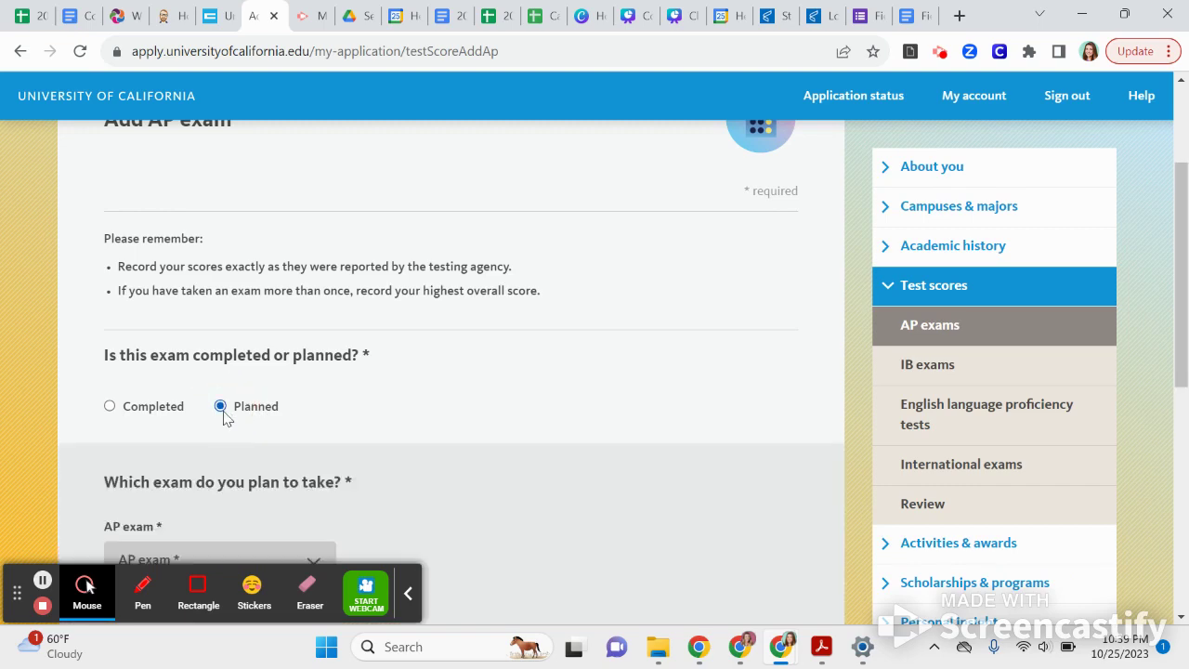
{"action": "scroll", "coordinate": [223, 418], "scroll_direction": "down", "scroll_amount": 3}
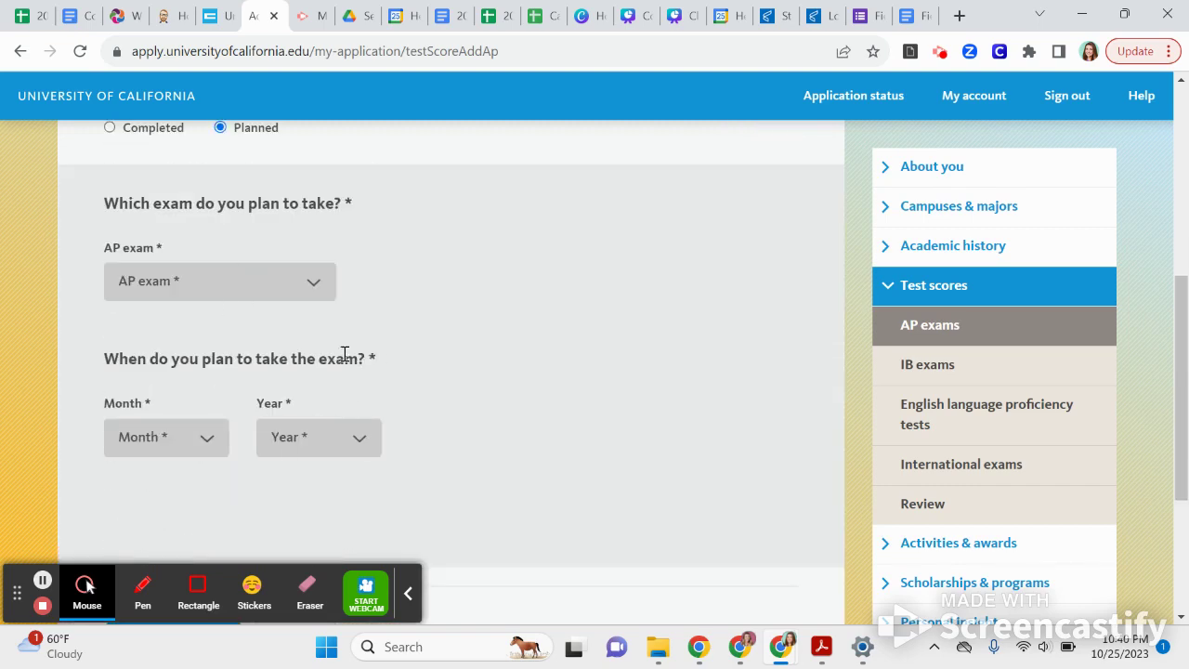
{"action": "scroll", "coordinate": [203, 405], "scroll_direction": "down", "scroll_amount": 2}
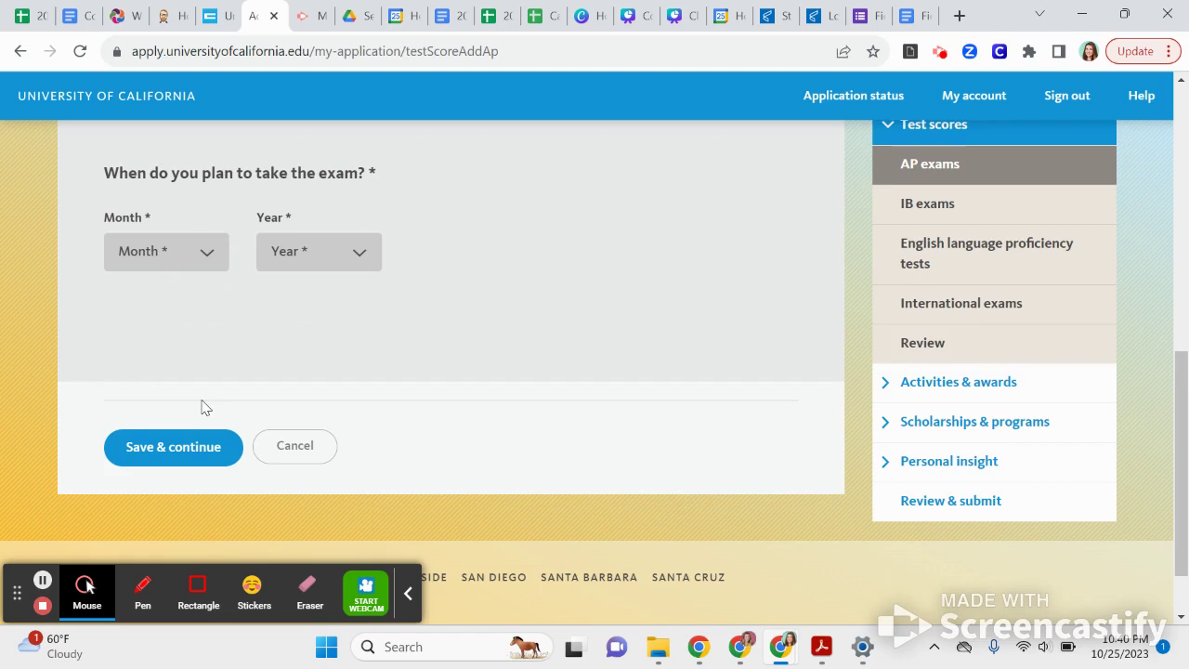
{"action": "scroll", "coordinate": [204, 406], "scroll_direction": "up", "scroll_amount": 7}
{"action": "scroll", "coordinate": [204, 406], "scroll_direction": "down", "scroll_amount": 3}
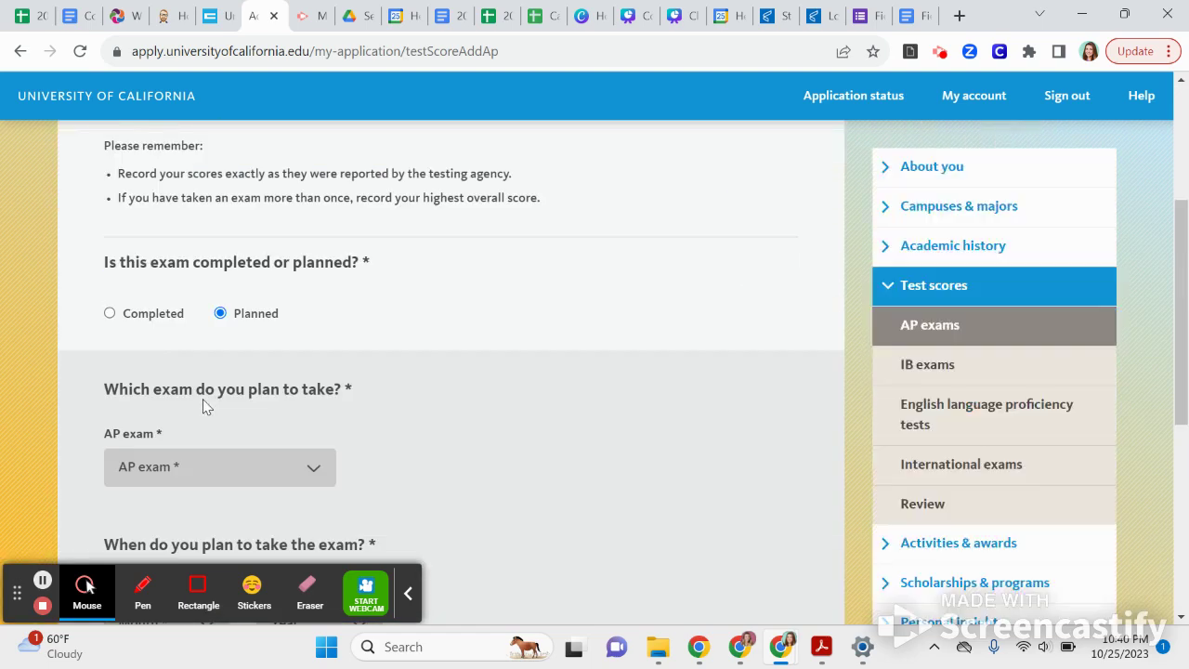
{"action": "scroll", "coordinate": [205, 406], "scroll_direction": "down", "scroll_amount": 5}
- Try to save the planned AP exam without its name and date, and skip both this page and the AP exams page for now
{"action": "left_click", "coordinate": [197, 364]}
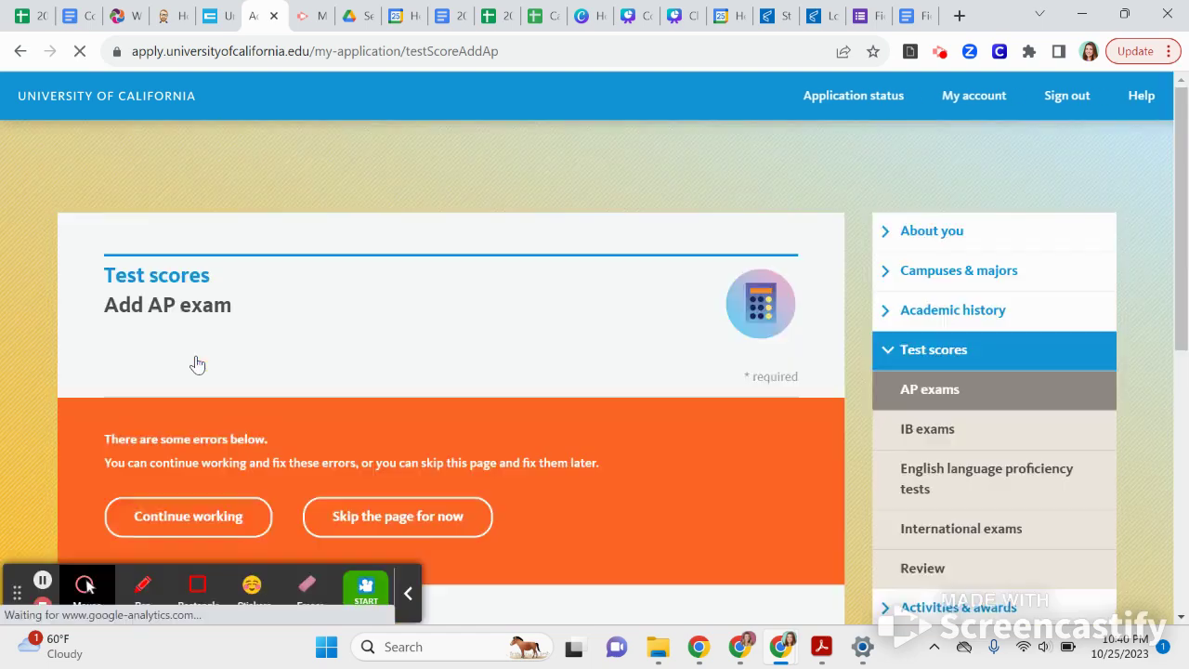
{"action": "scroll", "coordinate": [197, 356], "scroll_direction": "down", "scroll_amount": 2}
{"action": "left_click", "coordinate": [382, 341]}
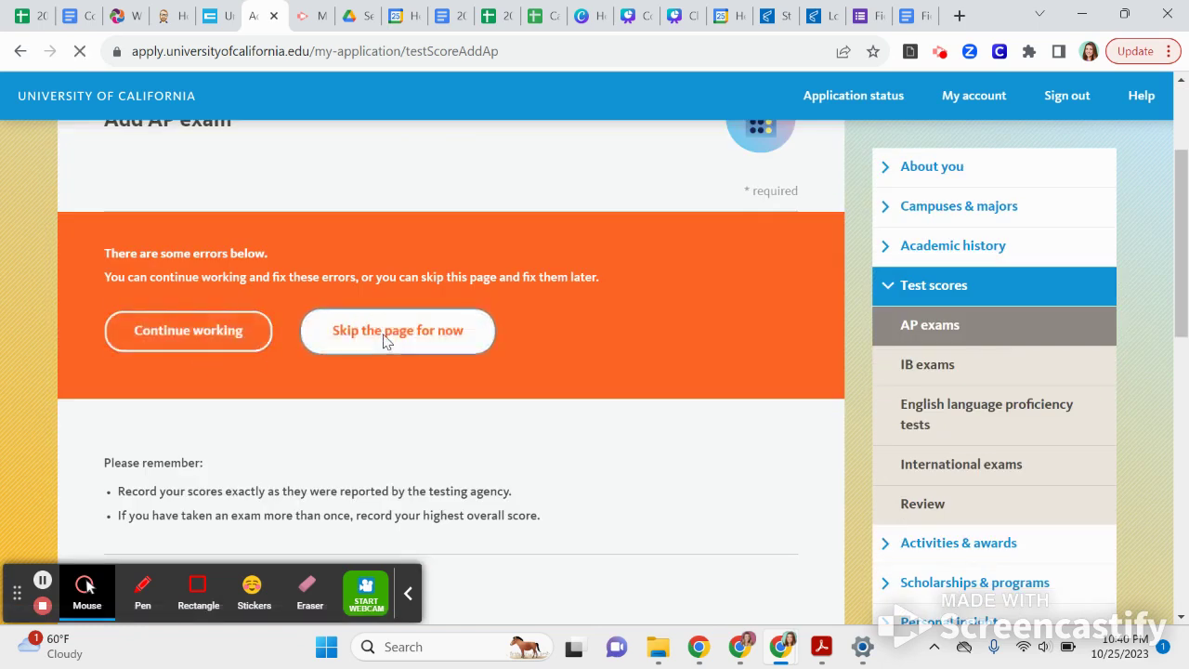
{"action": "scroll", "coordinate": [388, 344], "scroll_direction": "down", "scroll_amount": 4}
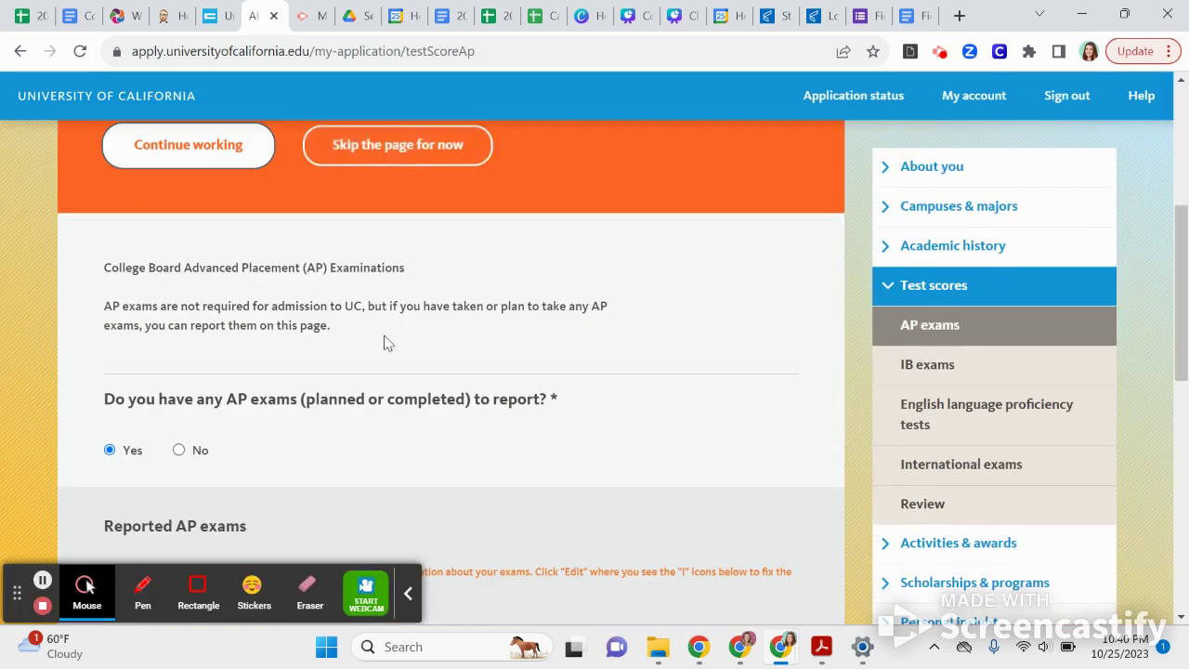
{"action": "left_click", "coordinate": [390, 159]}
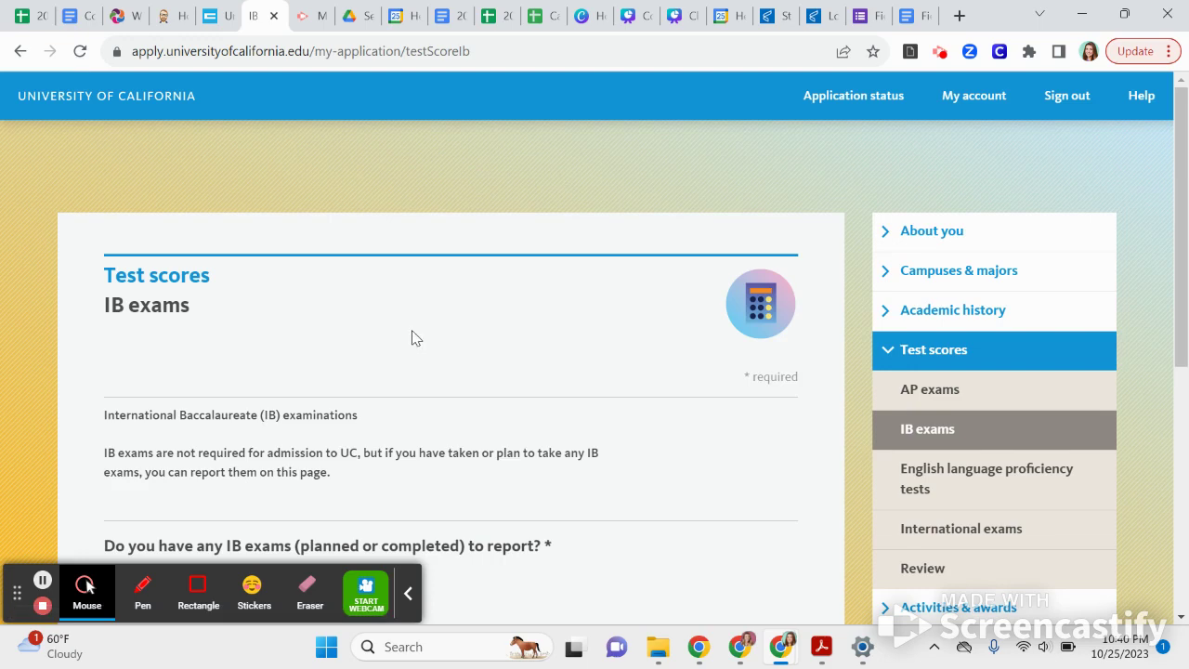
- Answer No to having IB exams to report, leave the full IB diploma option unchecked, and save the page
{"action": "scroll", "coordinate": [408, 339], "scroll_direction": "down", "scroll_amount": 3}
{"action": "left_click", "coordinate": [179, 319]}
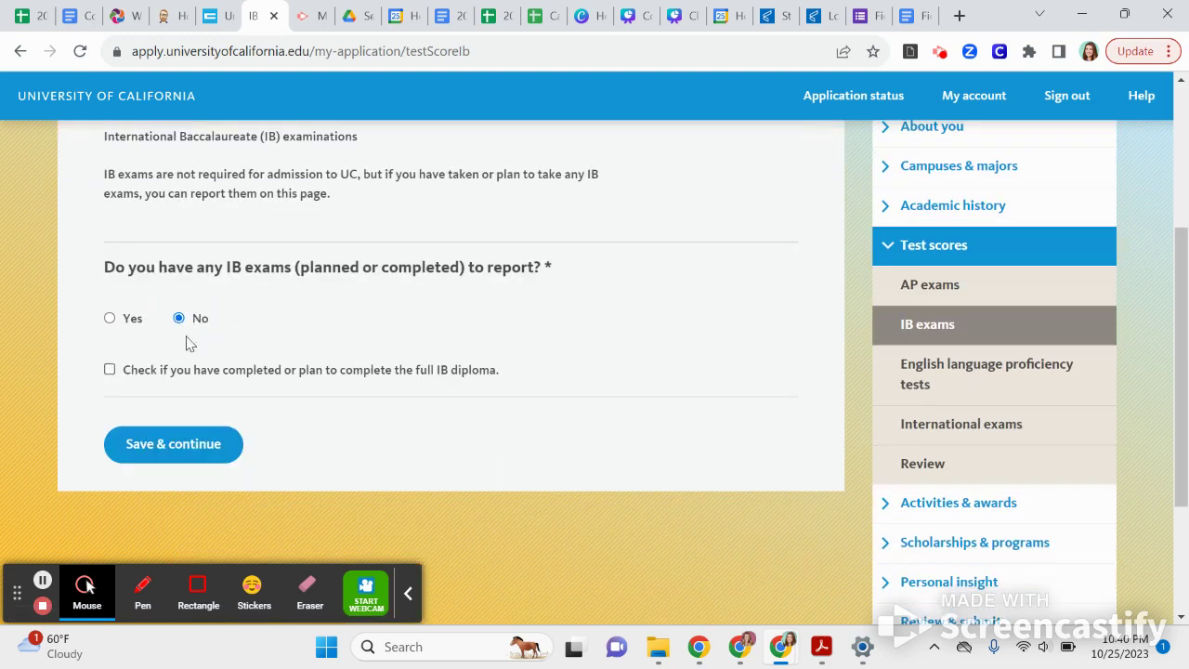
{"action": "left_click", "coordinate": [199, 464]}
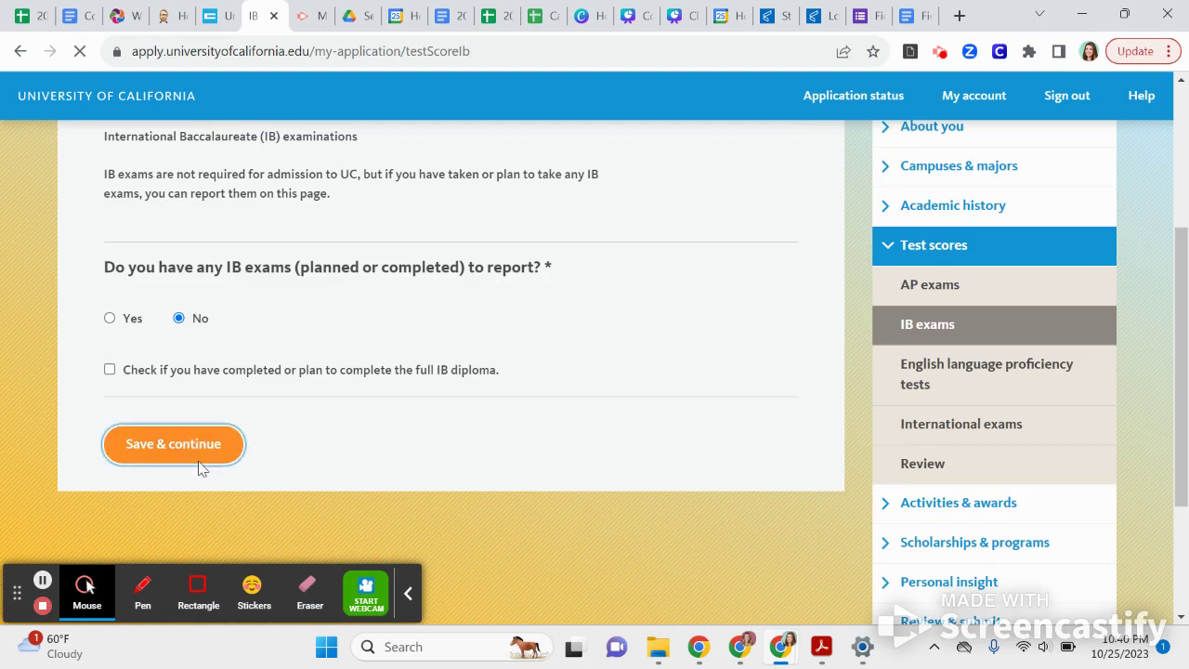
- Read the English language proficiency tests page, try to save it unanswered, and skip it for now
{"action": "scroll", "coordinate": [202, 467], "scroll_direction": "down", "scroll_amount": 2}
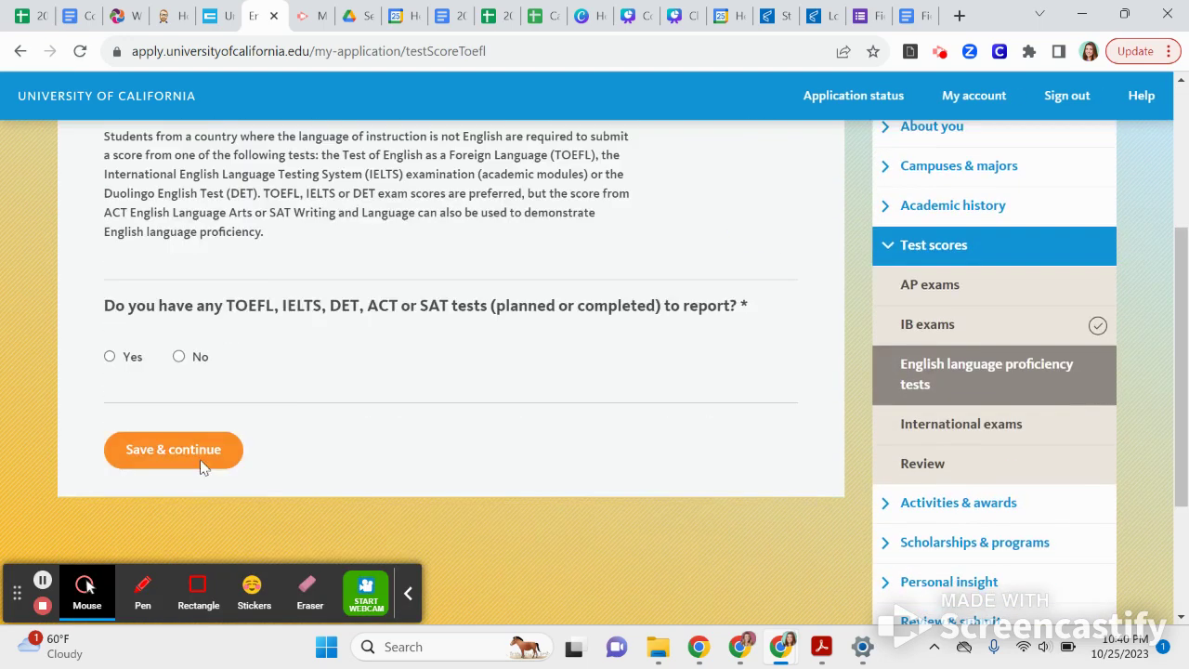
{"action": "scroll", "coordinate": [201, 455], "scroll_direction": "up", "scroll_amount": 1}
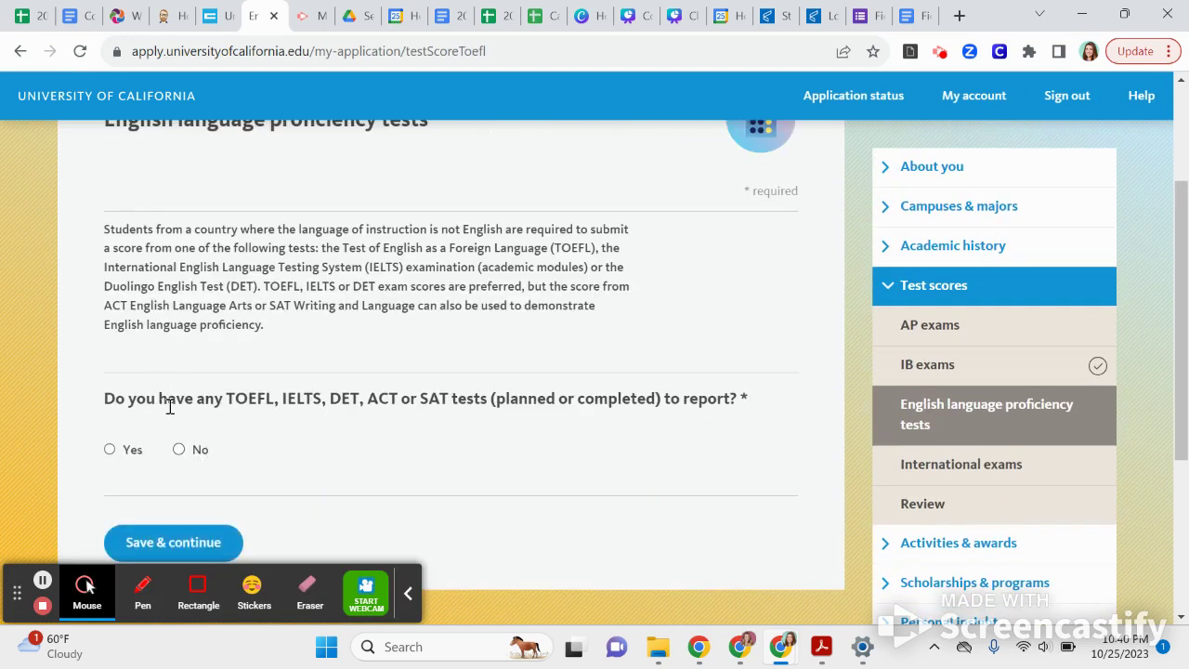
{"action": "scroll", "coordinate": [168, 408], "scroll_direction": "up", "scroll_amount": 1}
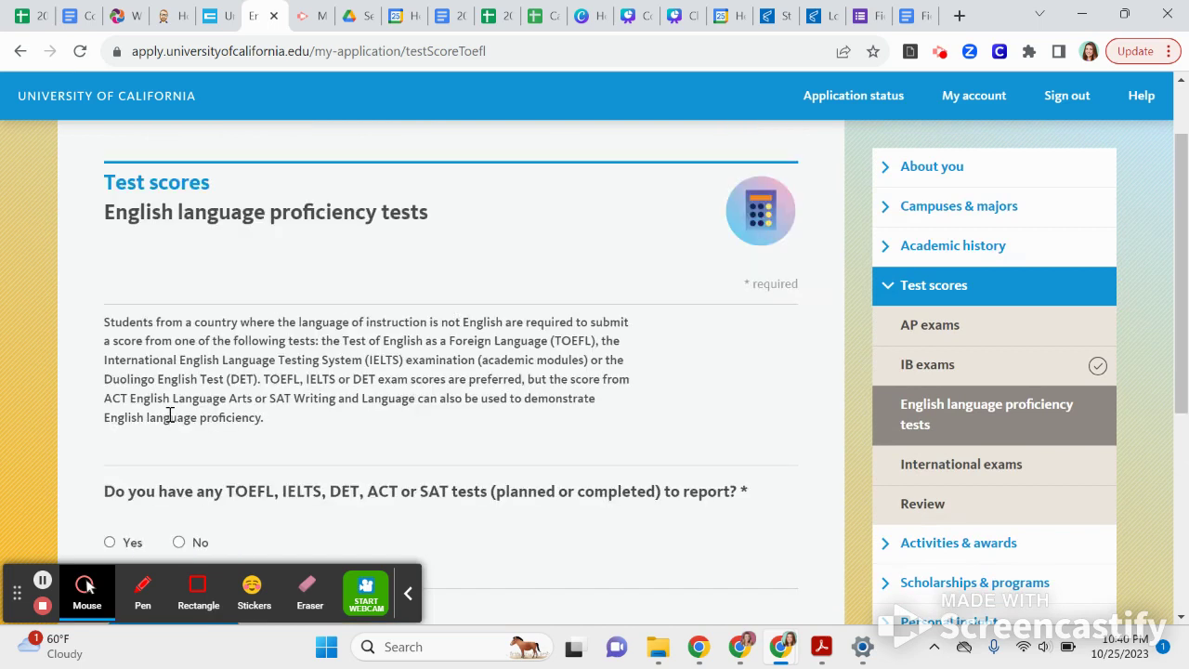
{"action": "scroll", "coordinate": [236, 495], "scroll_direction": "down", "scroll_amount": 2}
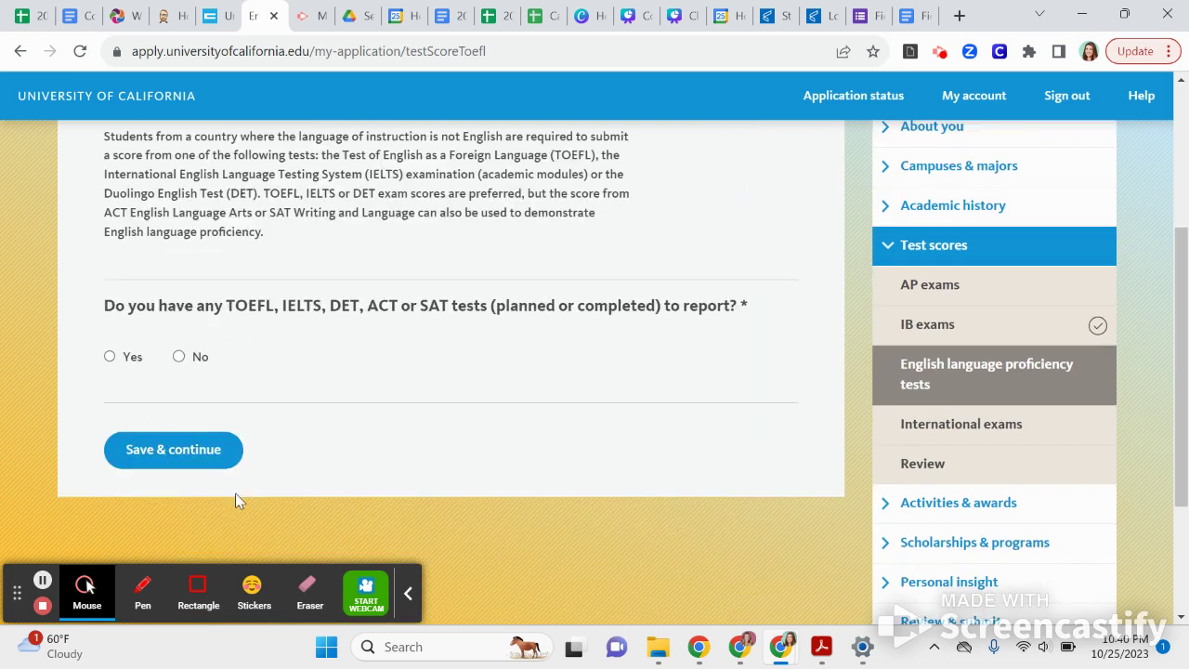
{"action": "left_click", "coordinate": [184, 450]}
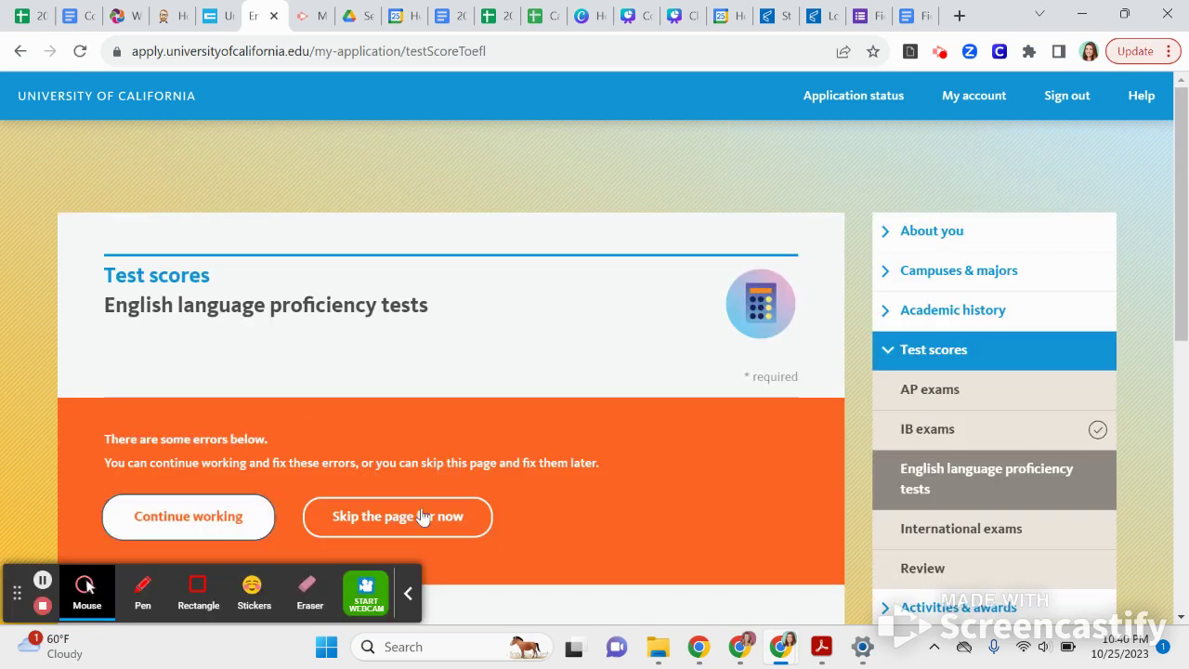
{"action": "left_click", "coordinate": [426, 520]}
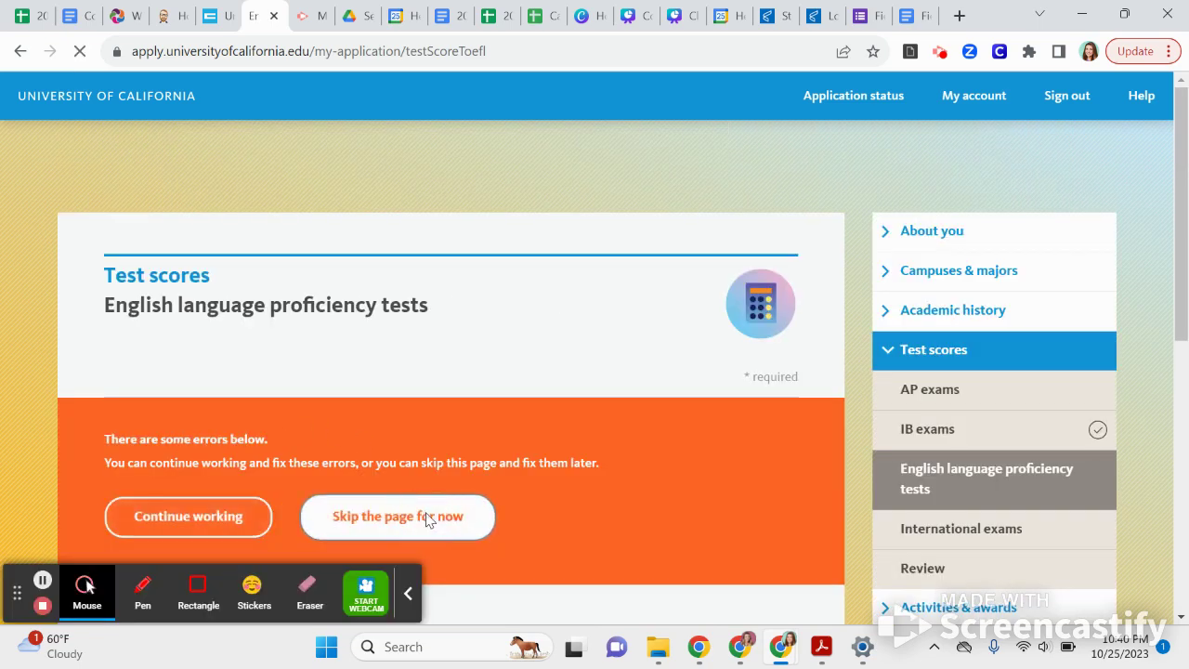
- Answer No to having international exams to report and save the page
{"action": "scroll", "coordinate": [427, 520], "scroll_direction": "down", "scroll_amount": 2}
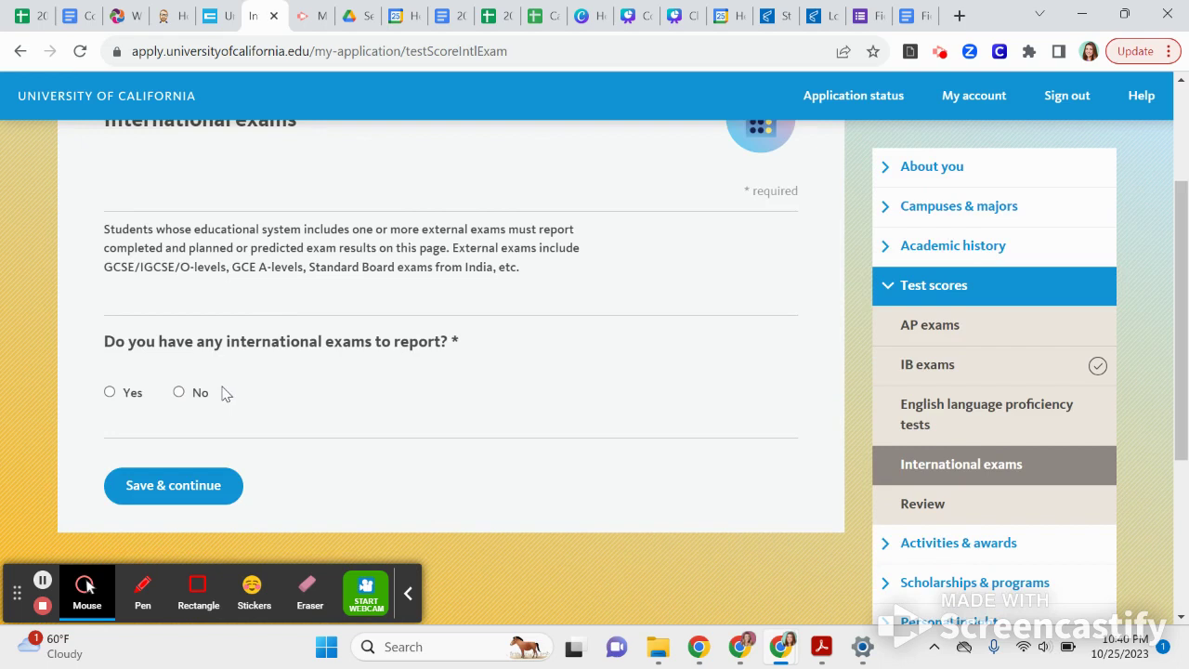
{"action": "left_click", "coordinate": [178, 392]}
{"action": "left_click", "coordinate": [200, 501]}
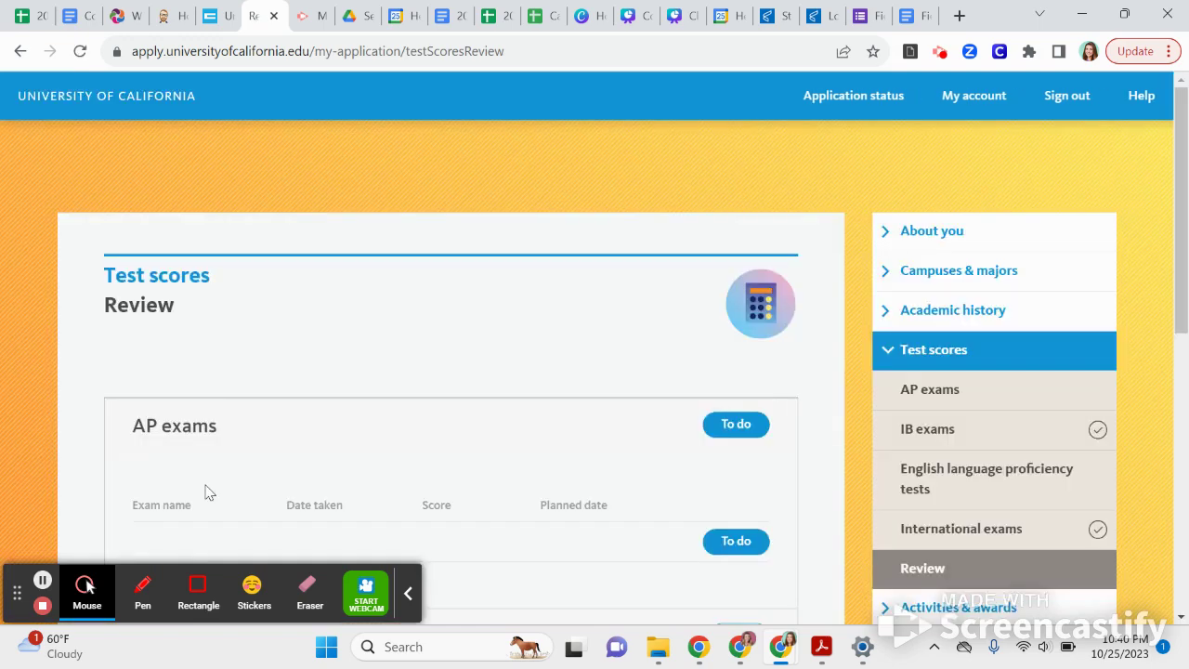
- Continue from the test scores review to Activities & awards and start adding an activity or award
{"action": "scroll", "coordinate": [207, 492], "scroll_direction": "down", "scroll_amount": 4}
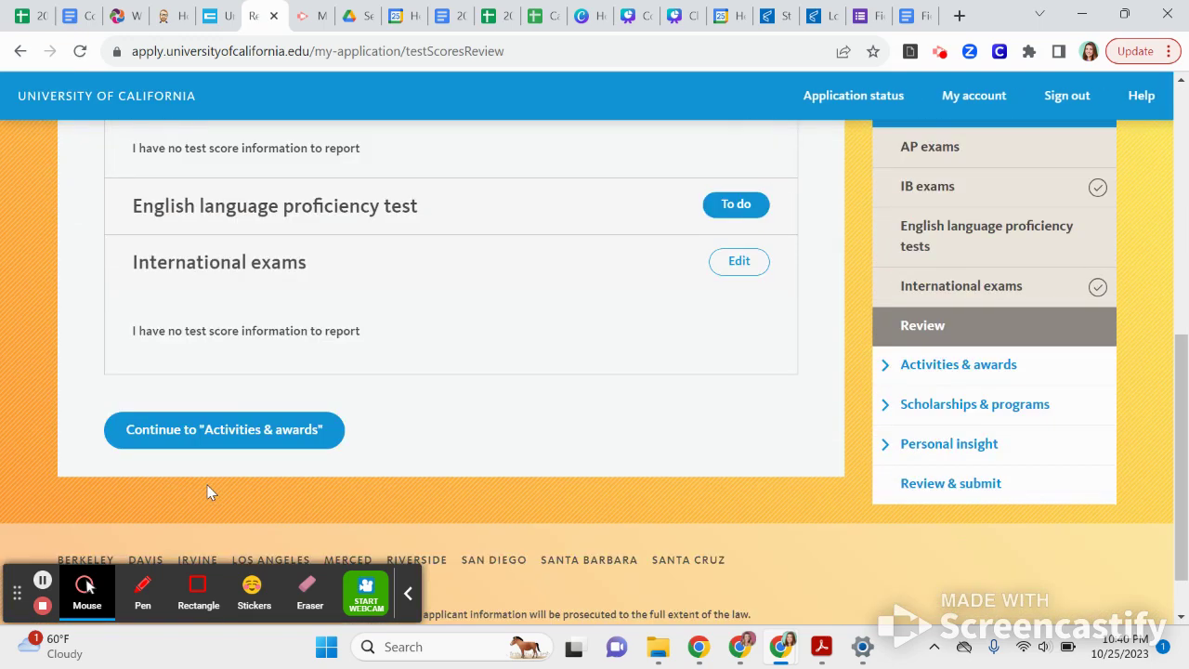
{"action": "left_click", "coordinate": [236, 442]}
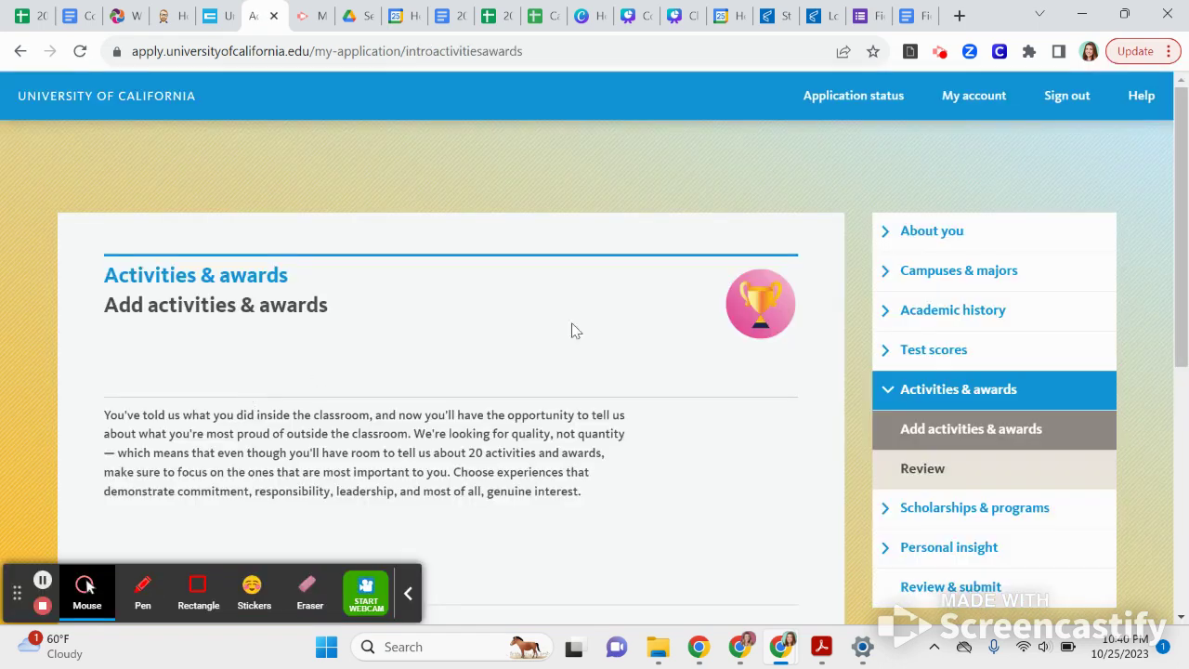
{"action": "scroll", "coordinate": [679, 364], "scroll_direction": "down", "scroll_amount": 2}
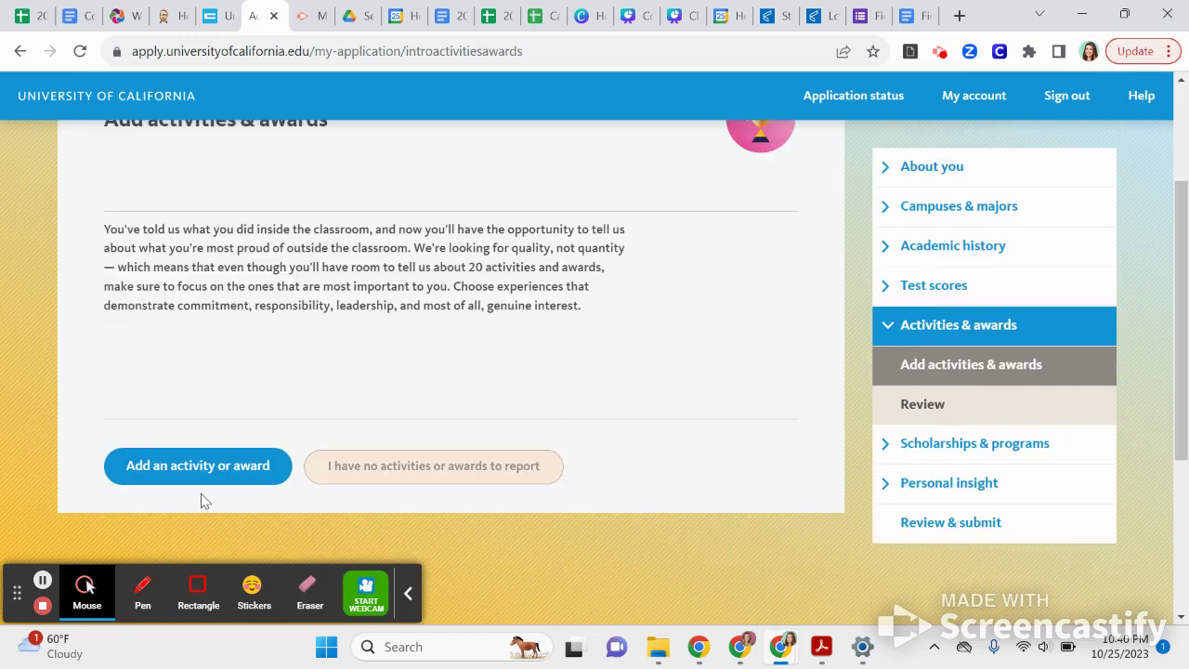
{"action": "left_click", "coordinate": [200, 464]}
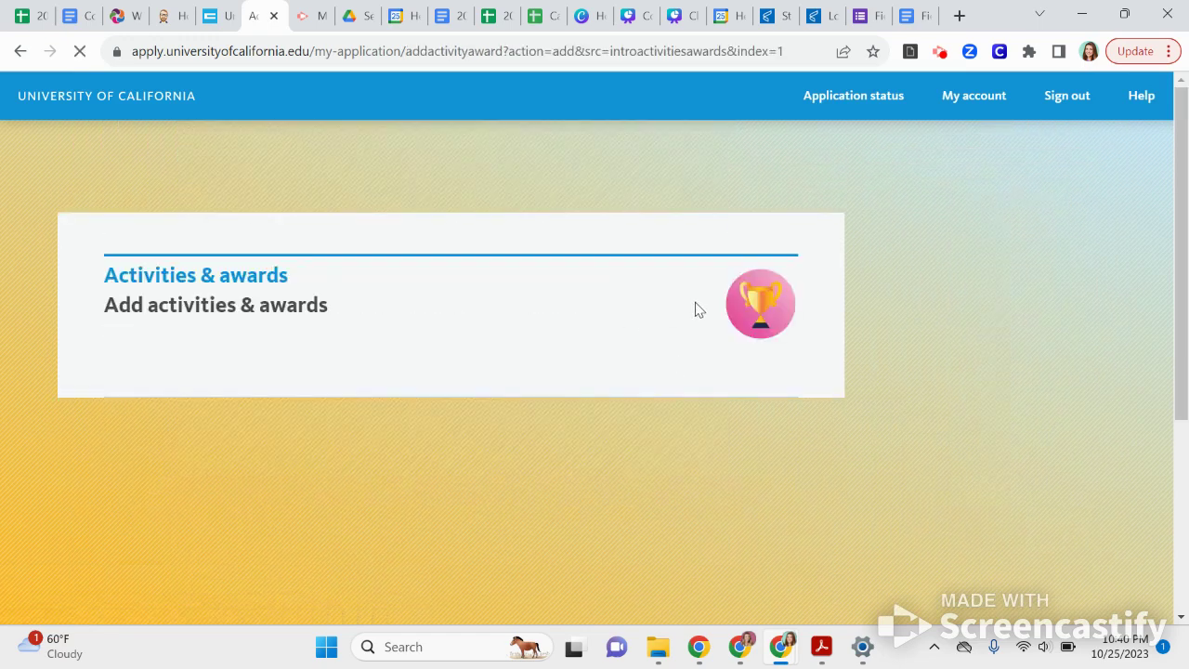
- Examine the category options for the first activity or award and read the description of each category
{"action": "scroll", "coordinate": [762, 362], "scroll_direction": "down", "scroll_amount": 4}
{"action": "scroll", "coordinate": [769, 372], "scroll_direction": "down", "scroll_amount": 1}
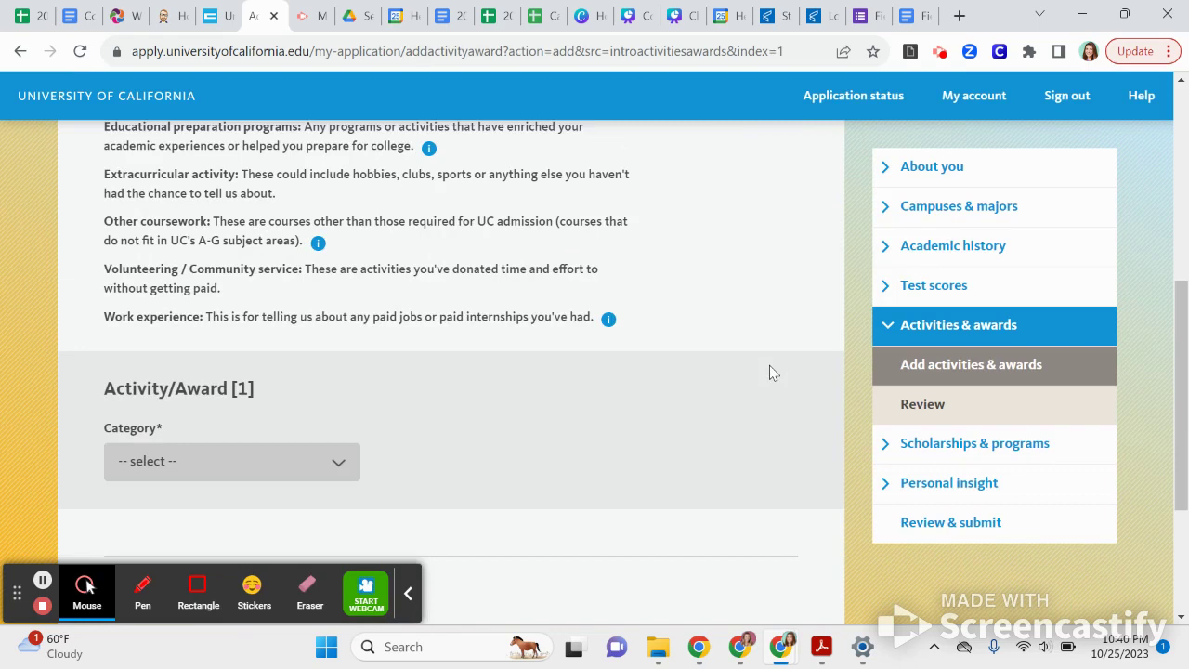
{"action": "scroll", "coordinate": [769, 372], "scroll_direction": "down", "scroll_amount": 2}
{"action": "left_click", "coordinate": [186, 273]}
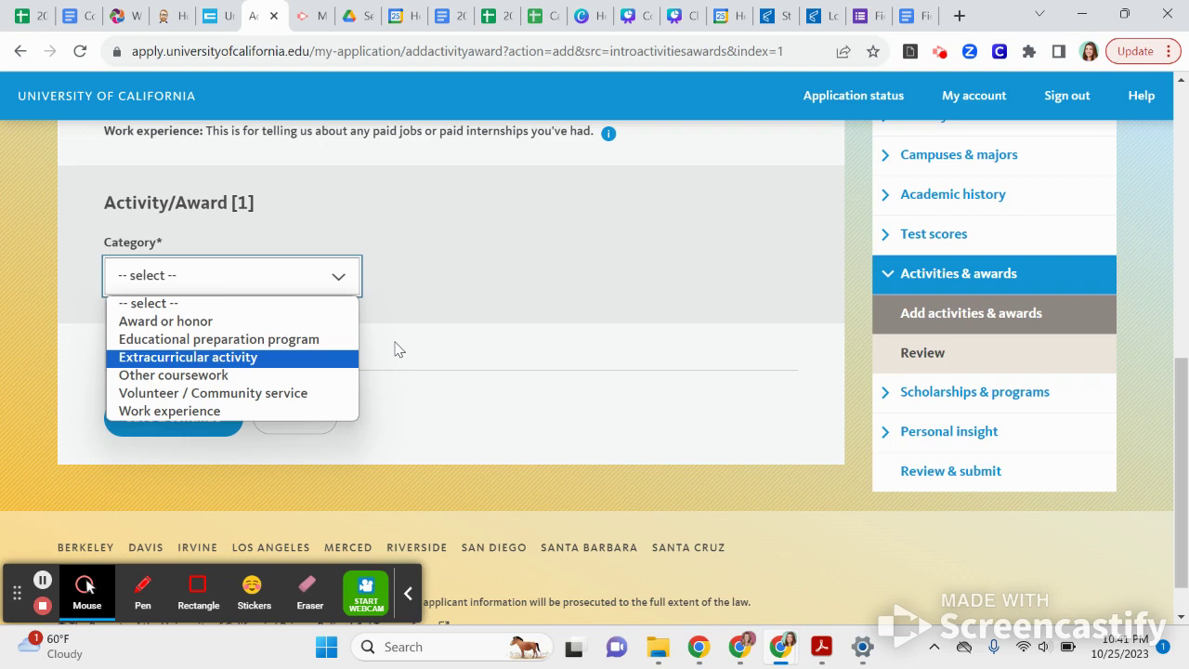
{"action": "scroll", "coordinate": [394, 348], "scroll_direction": "up", "scroll_amount": 3}
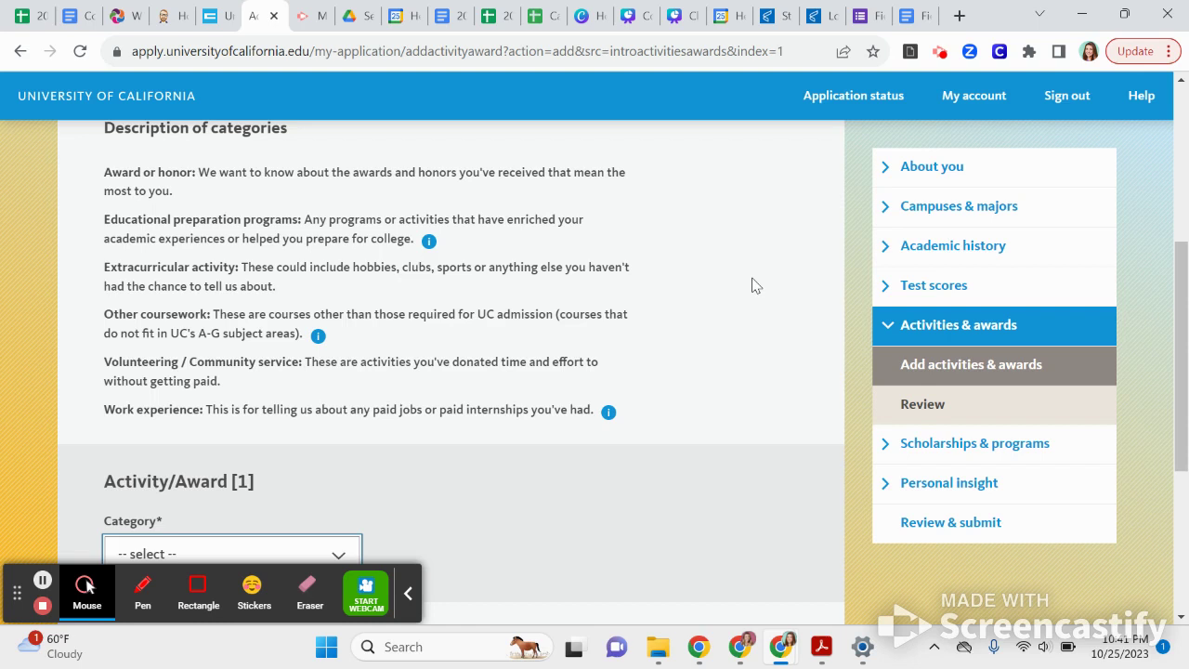
{"action": "scroll", "coordinate": [754, 285], "scroll_direction": "up", "scroll_amount": 2}
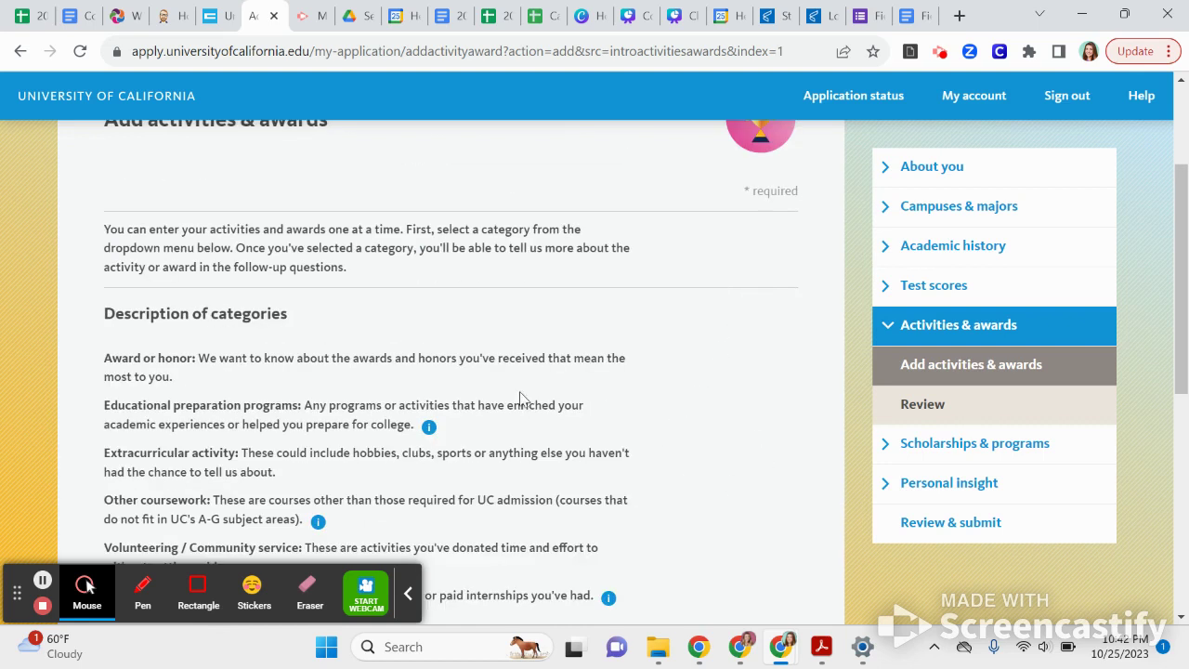
{"action": "scroll", "coordinate": [535, 433], "scroll_direction": "down", "scroll_amount": 1}
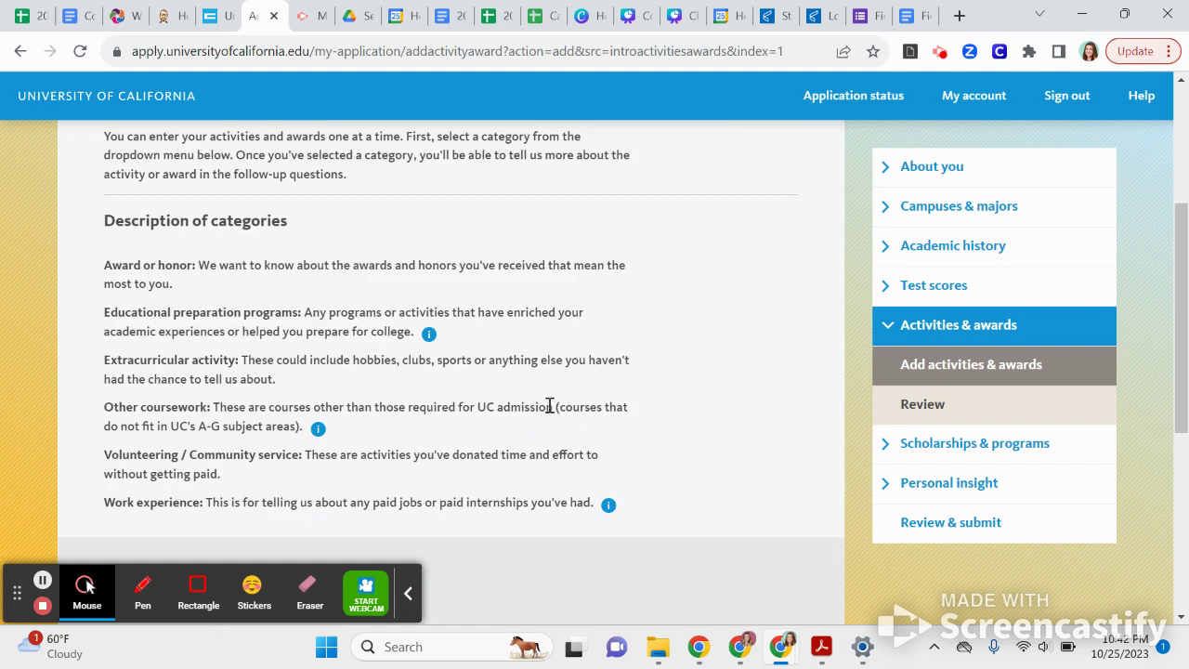
{"action": "scroll", "coordinate": [716, 438], "scroll_direction": "down", "scroll_amount": 2}
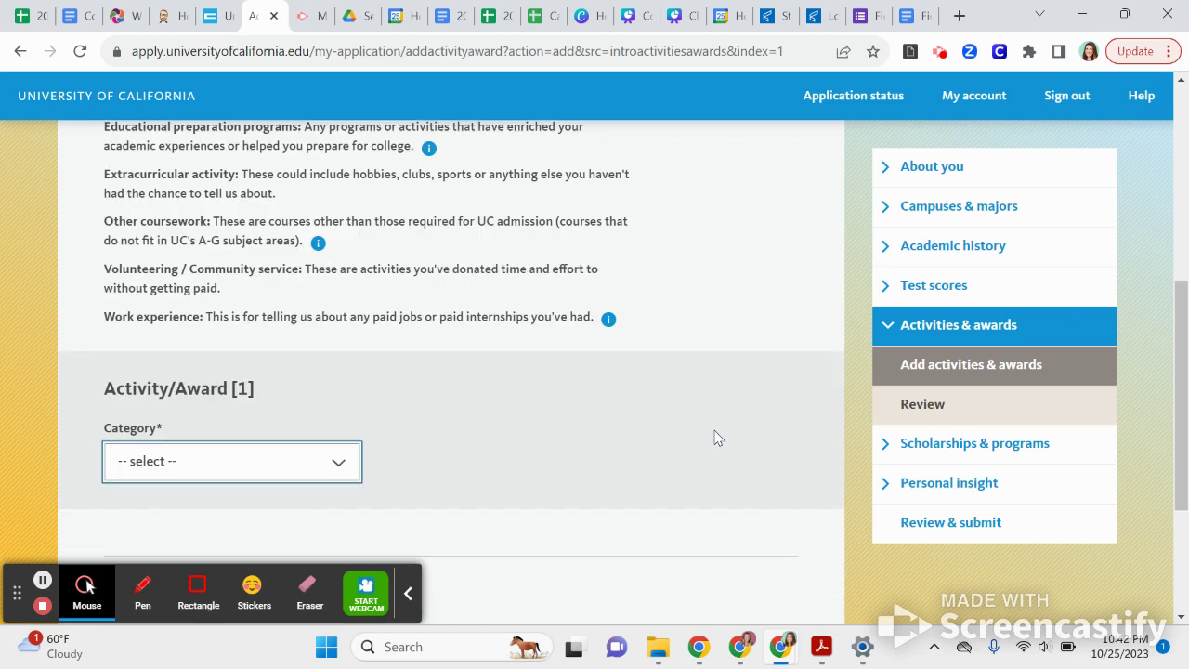
{"action": "scroll", "coordinate": [714, 437], "scroll_direction": "down", "scroll_amount": 2}
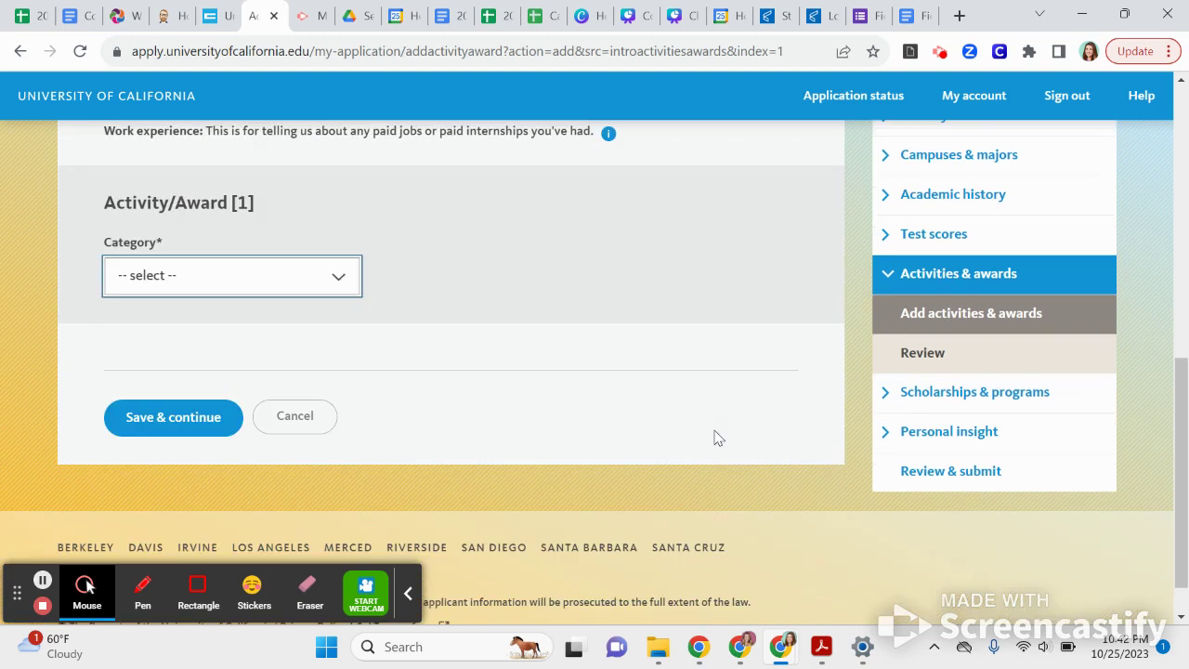
- Set the first activity's category to Extracurricular activity and name it "Vice President, Scottie Restore"
{"action": "left_click", "coordinate": [128, 279]}
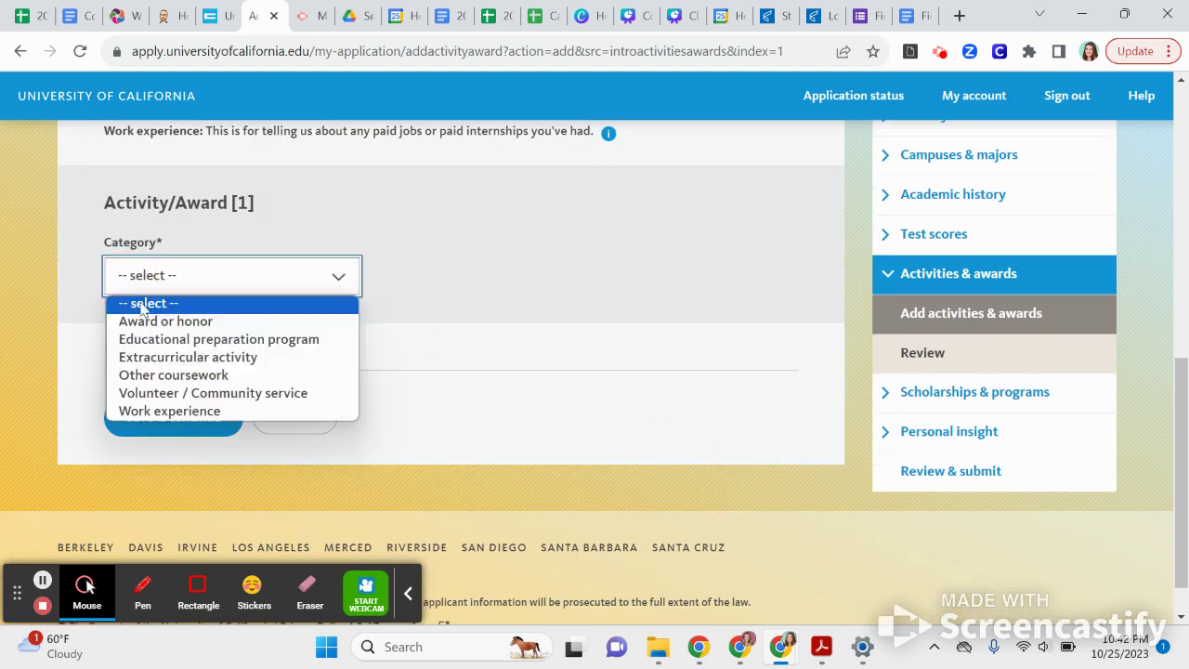
{"action": "left_click", "coordinate": [164, 360]}
{"action": "left_click", "coordinate": [183, 414]}
{"action": "scroll", "coordinate": [509, 435], "scroll_direction": "down", "scroll_amount": 1}
{"action": "scroll", "coordinate": [509, 435], "scroll_direction": "down", "scroll_amount": 1}
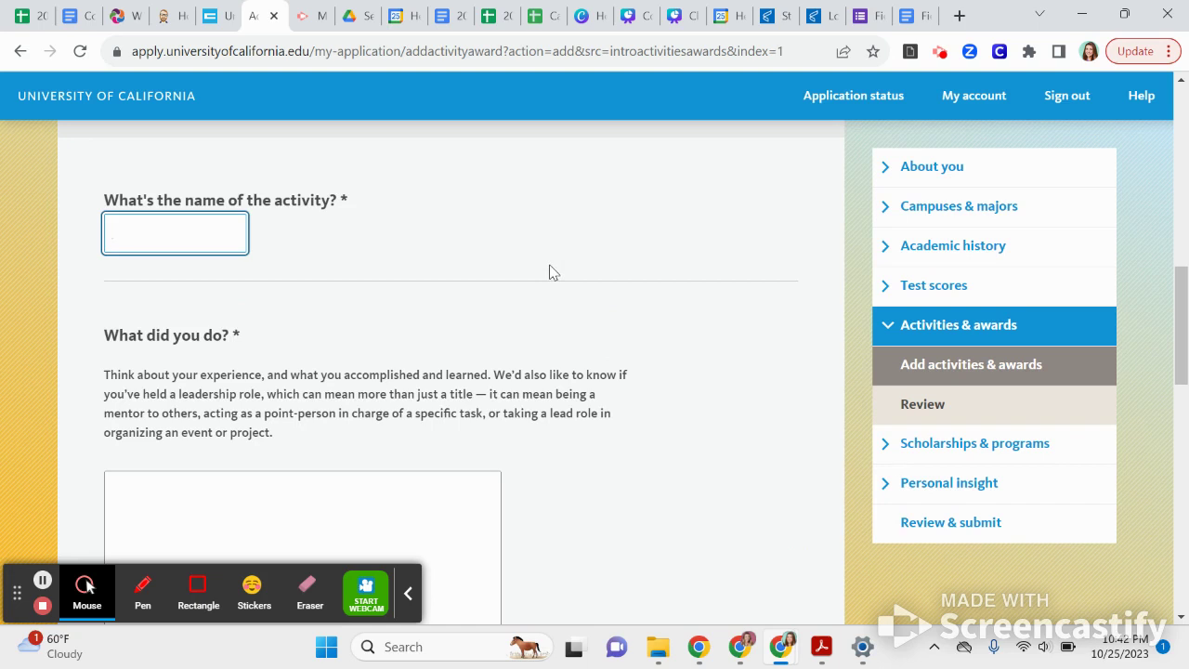
{"action": "type", "text": "Vice Prese"}
{"action": "key", "text": "BackSpace"}
{"action": "type", "text": "e"}
{"action": "key", "text": "BackSpace"}
{"action": "type", "text": "ident, Scottie Restore"}
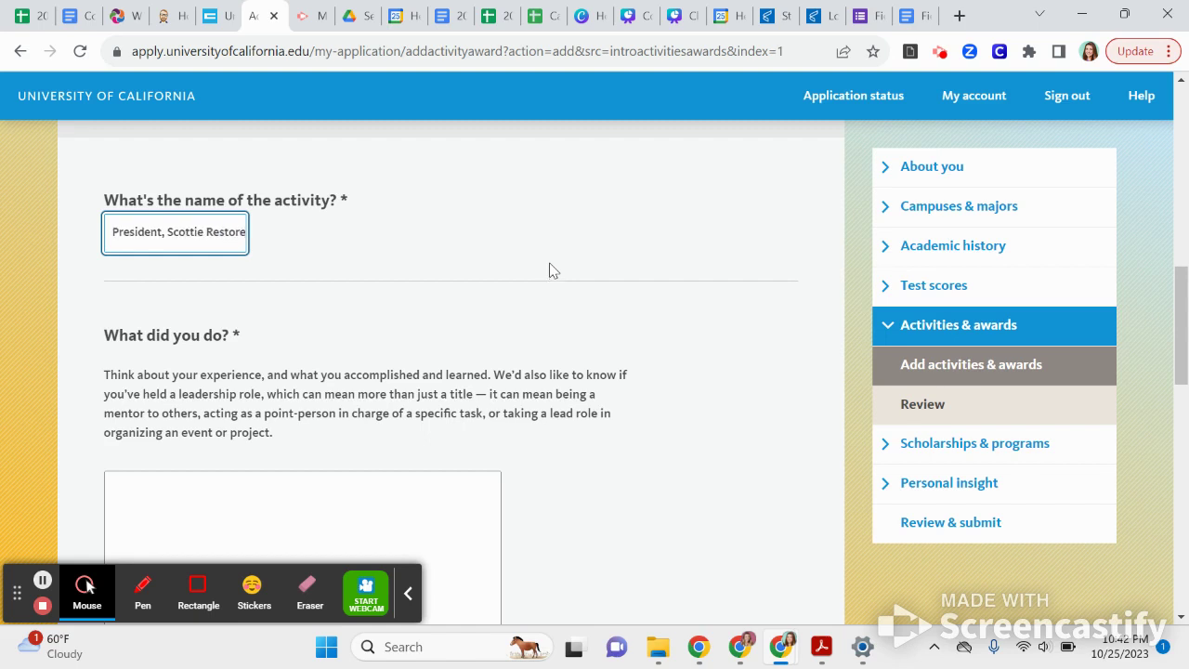
- Describe the activity as "Organized and ran weekly club meetings, facilitated restorative circles," under What did you do
{"action": "scroll", "coordinate": [490, 301], "scroll_direction": "down", "scroll_amount": 1}
{"action": "left_click", "coordinate": [194, 422]}
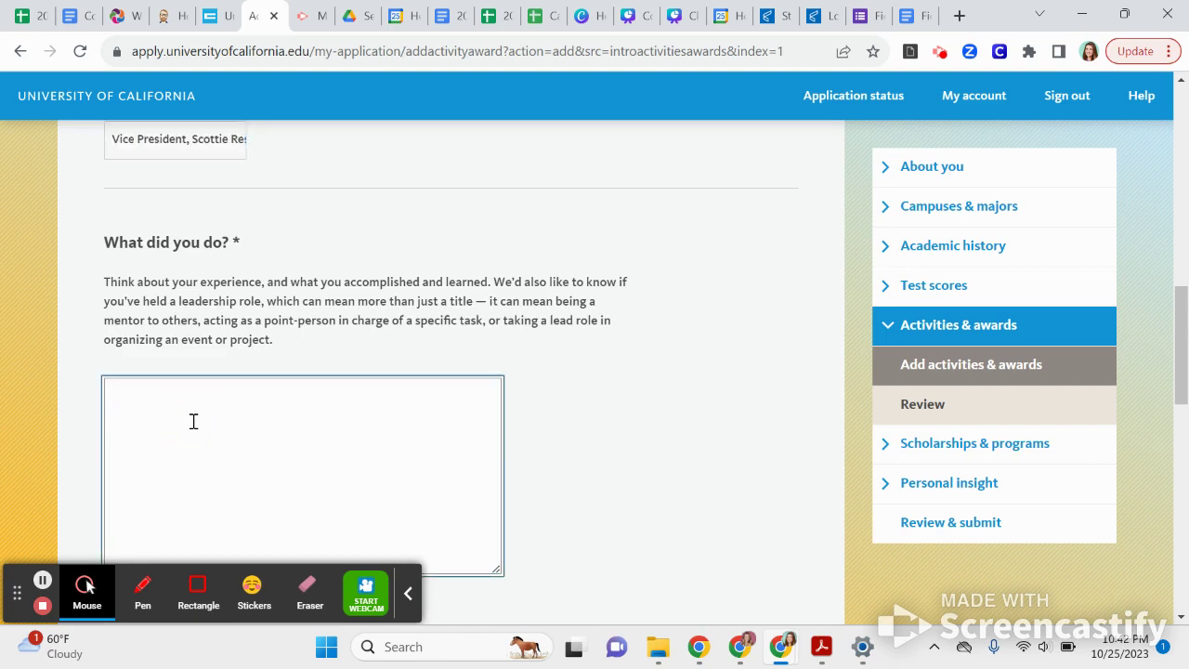
{"action": "scroll", "coordinate": [194, 422], "scroll_direction": "down", "scroll_amount": 4}
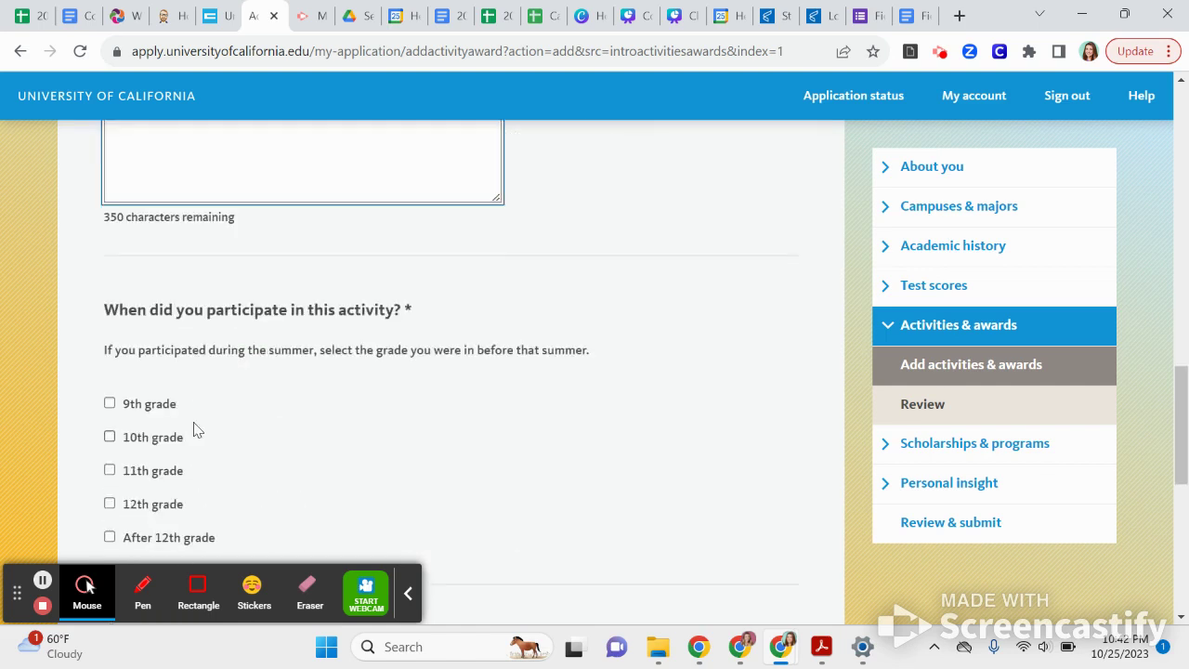
{"action": "scroll", "coordinate": [194, 429], "scroll_direction": "down", "scroll_amount": 3}
{"action": "scroll", "coordinate": [194, 429], "scroll_direction": "up", "scroll_amount": 7}
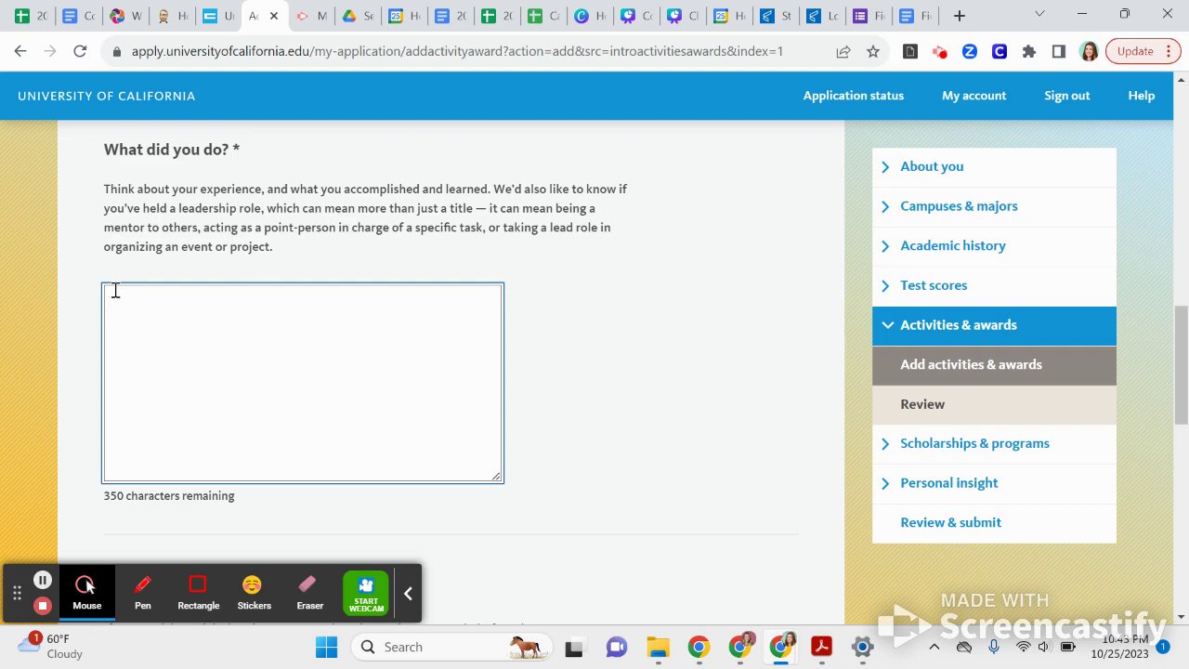
{"action": "type", "text": "Organized and ran weekly me"}
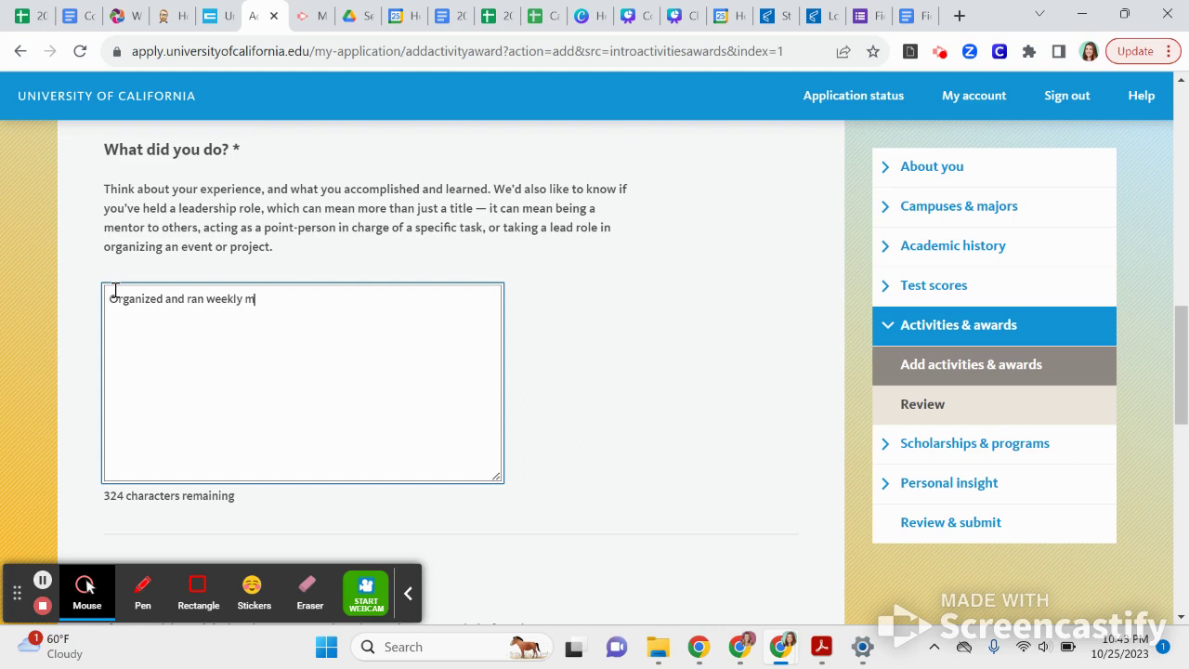
{"action": "key", "text": "BackSpace"}
{"action": "key", "text": "BackSpace"}
{"action": "type", "text": "club meetings, facilitated restor"}
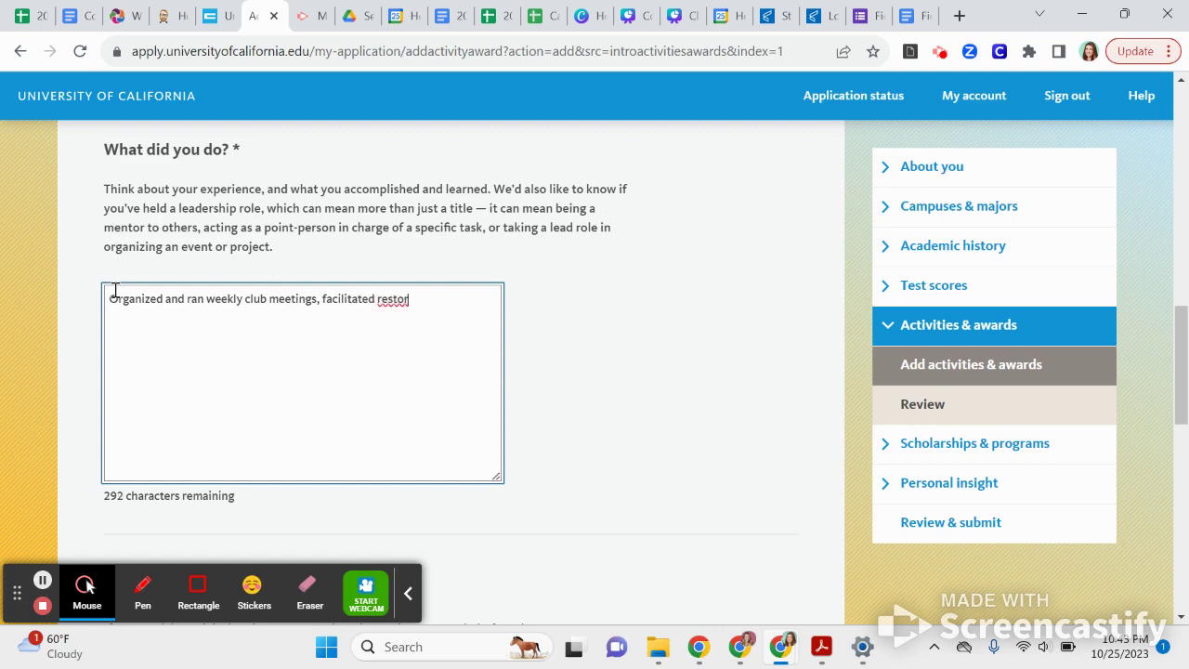
{"action": "type", "text": "ative cer"}
{"action": "key", "text": "BackSpace"}
{"action": "key", "text": "BackSpace"}
{"action": "type", "text": "ircles,"}
{"action": "key", "text": "BackSpace"}
{"action": "key", "text": "BackSpace"}
{"action": "type", "text": ","}
- Mark 10th grade and 11th grade as the activity's participation years and go to the hours spent per week
{"action": "scroll", "coordinate": [242, 263], "scroll_direction": "down", "scroll_amount": 8}
{"action": "scroll", "coordinate": [472, 297], "scroll_direction": "up", "scroll_amount": 2}
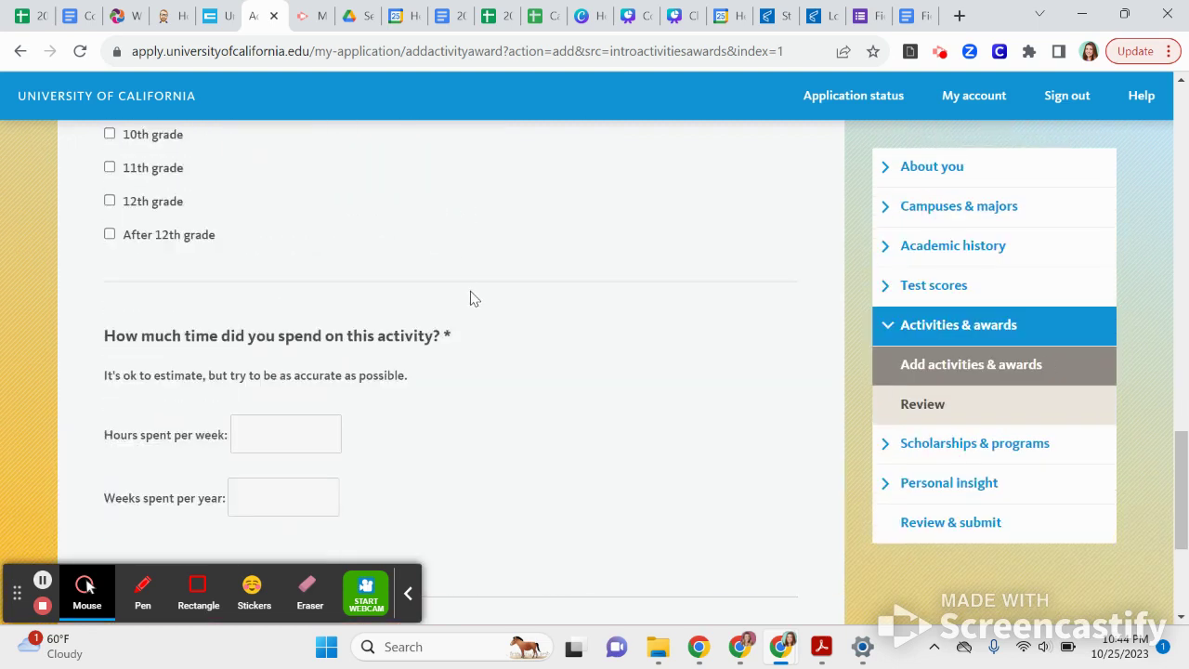
{"action": "scroll", "coordinate": [470, 297], "scroll_direction": "up", "scroll_amount": 1}
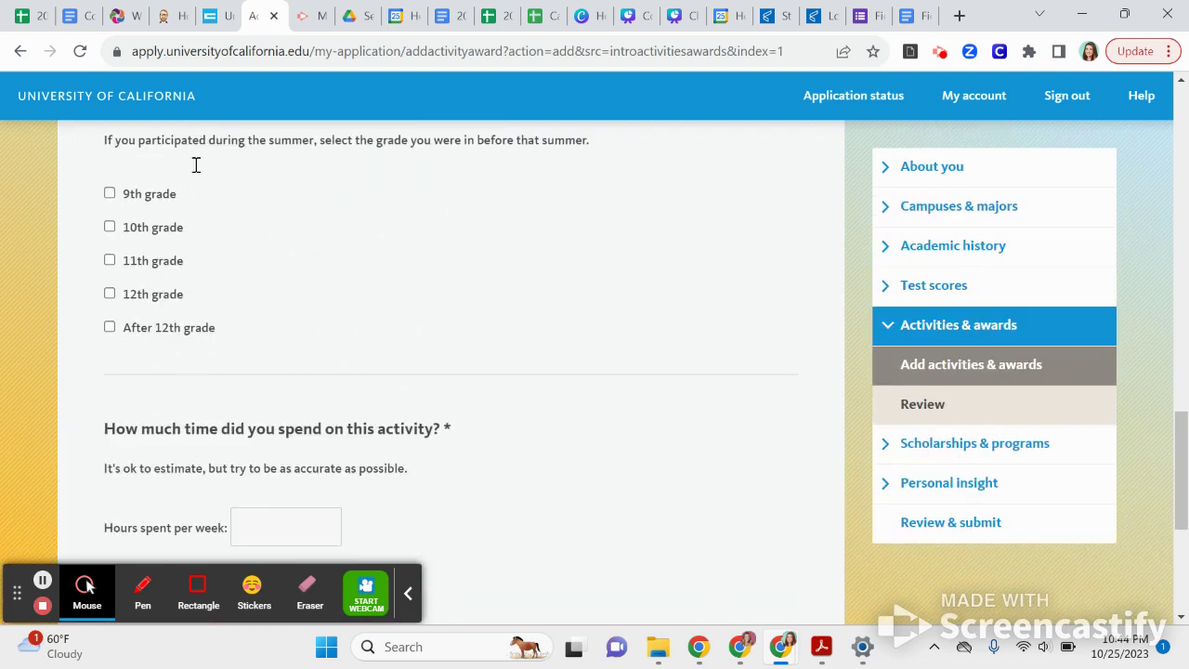
{"action": "left_click", "coordinate": [109, 226]}
{"action": "left_click", "coordinate": [109, 260]}
{"action": "scroll", "coordinate": [557, 368], "scroll_direction": "down", "scroll_amount": 2}
{"action": "scroll", "coordinate": [494, 381], "scroll_direction": "down", "scroll_amount": 1}
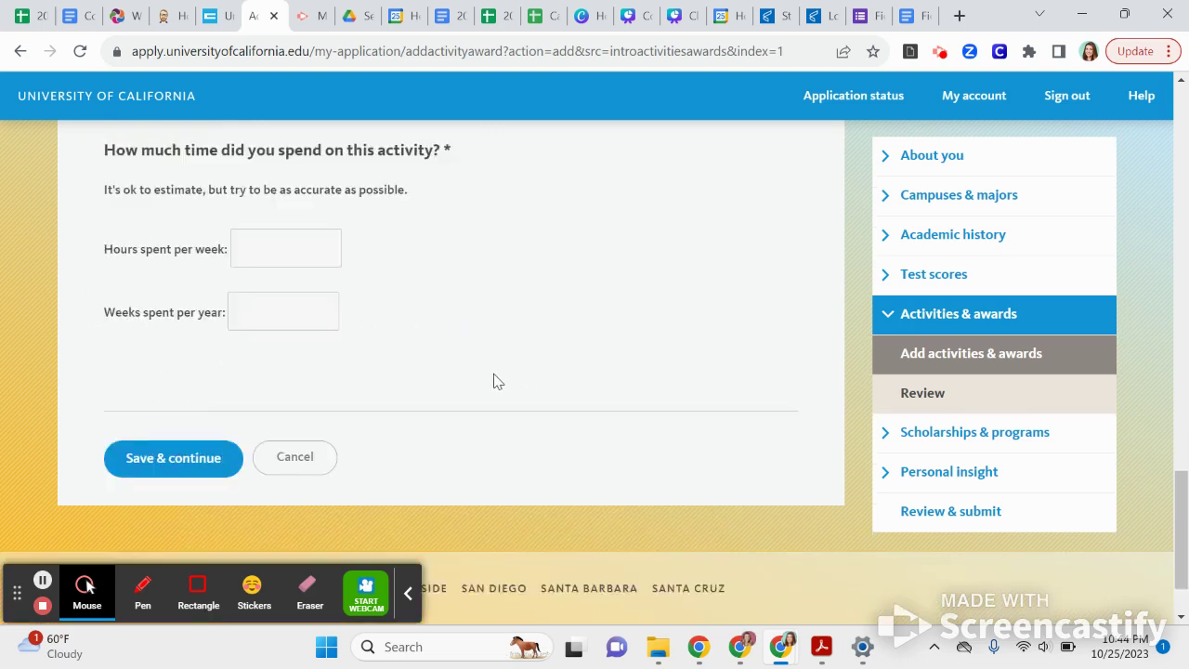
{"action": "scroll", "coordinate": [483, 383], "scroll_direction": "down", "scroll_amount": 1}
{"action": "scroll", "coordinate": [461, 384], "scroll_direction": "up", "scroll_amount": 1}
{"action": "left_click", "coordinate": [265, 249]}
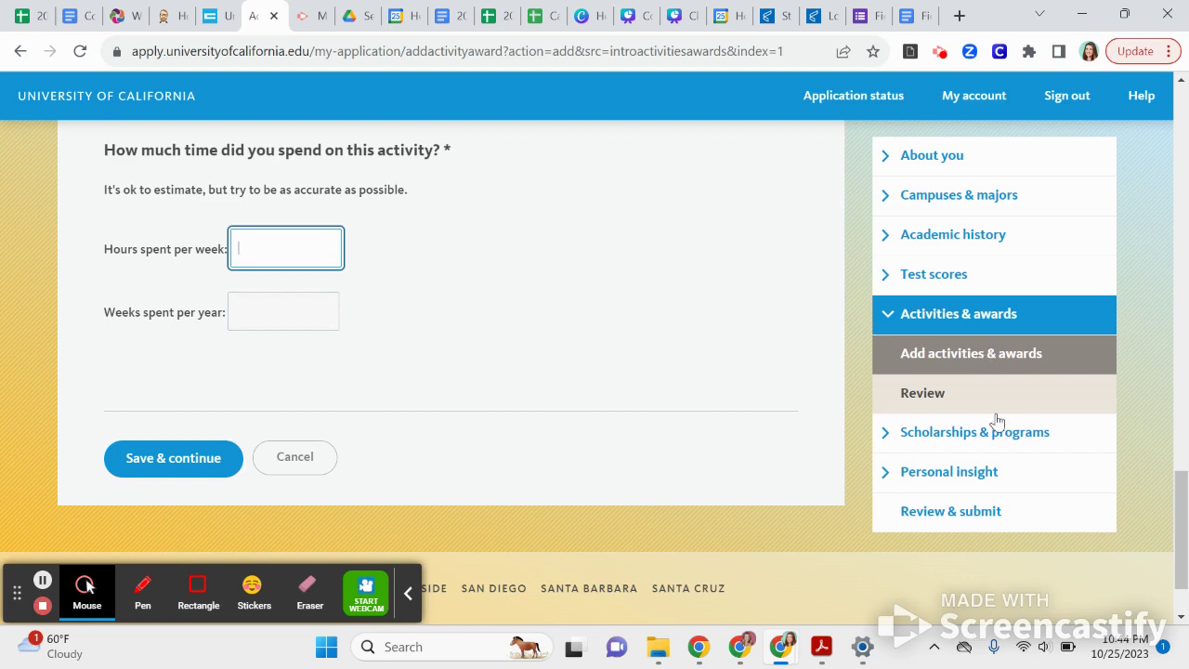
- Leave the unsaved activity entry and open Apply for scholarships under Scholarships & programs
{"action": "left_click", "coordinate": [962, 432]}
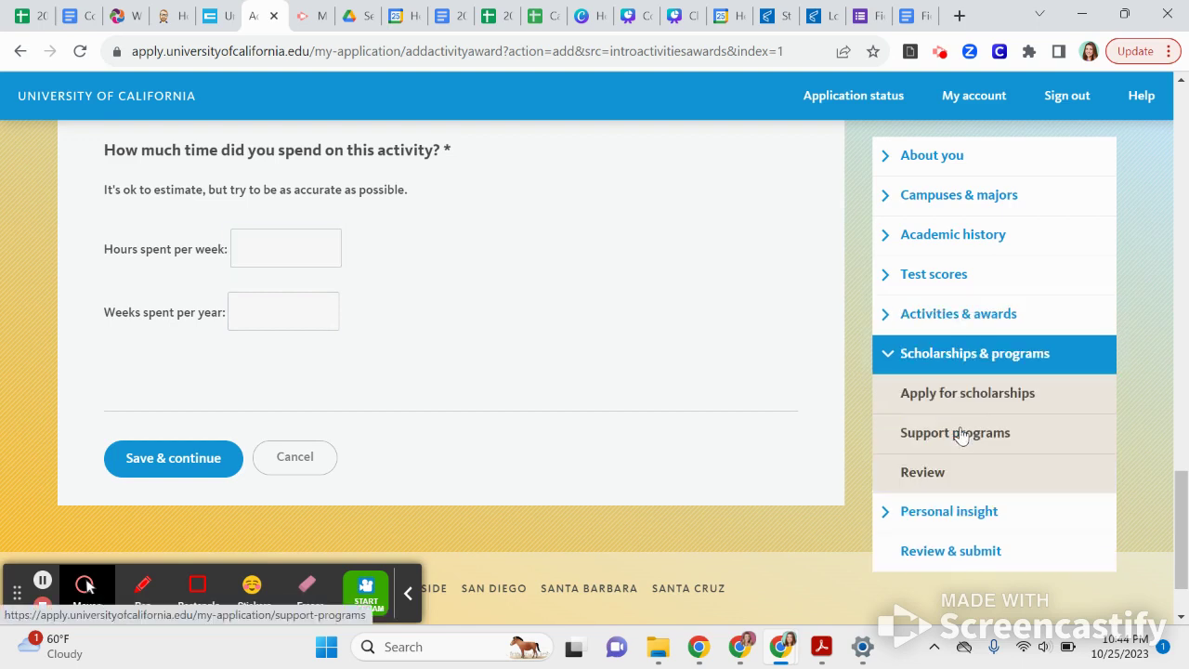
{"action": "left_click", "coordinate": [960, 390]}
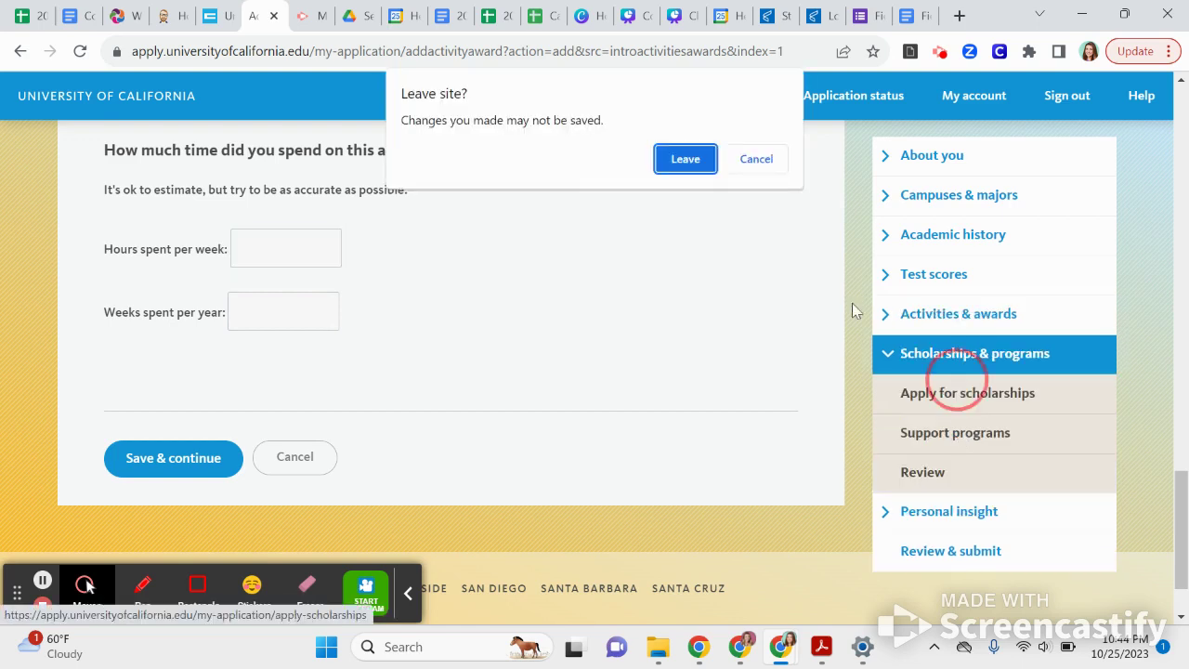
{"action": "left_click", "coordinate": [686, 159]}
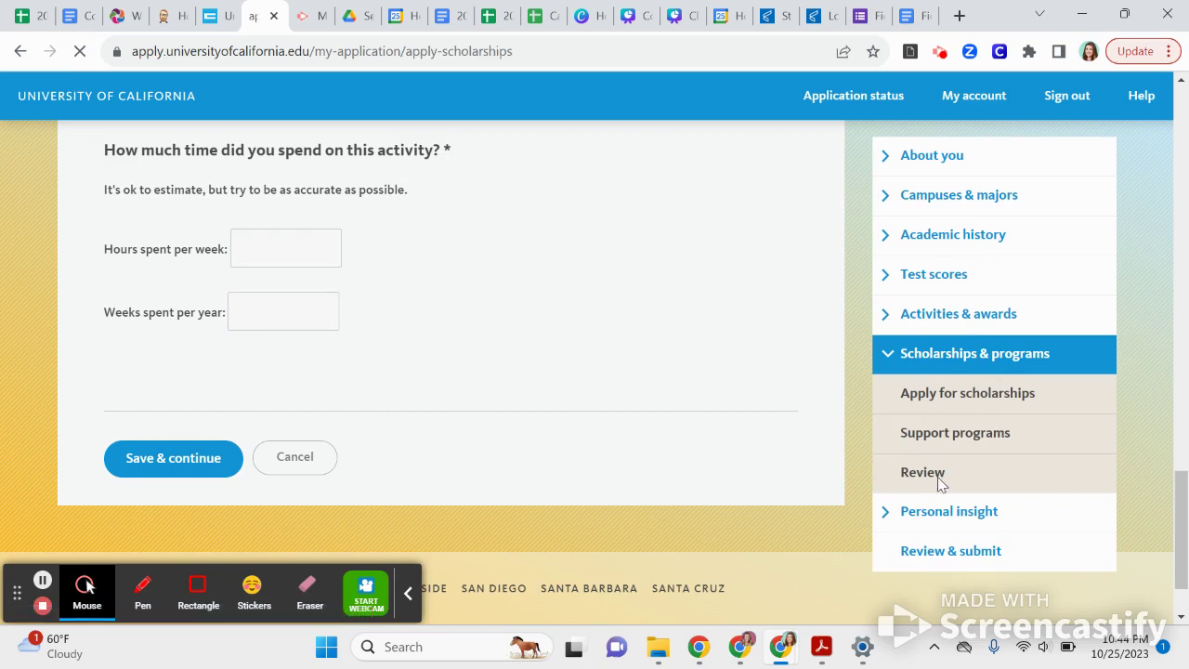
{"action": "left_click", "coordinate": [213, 460]}
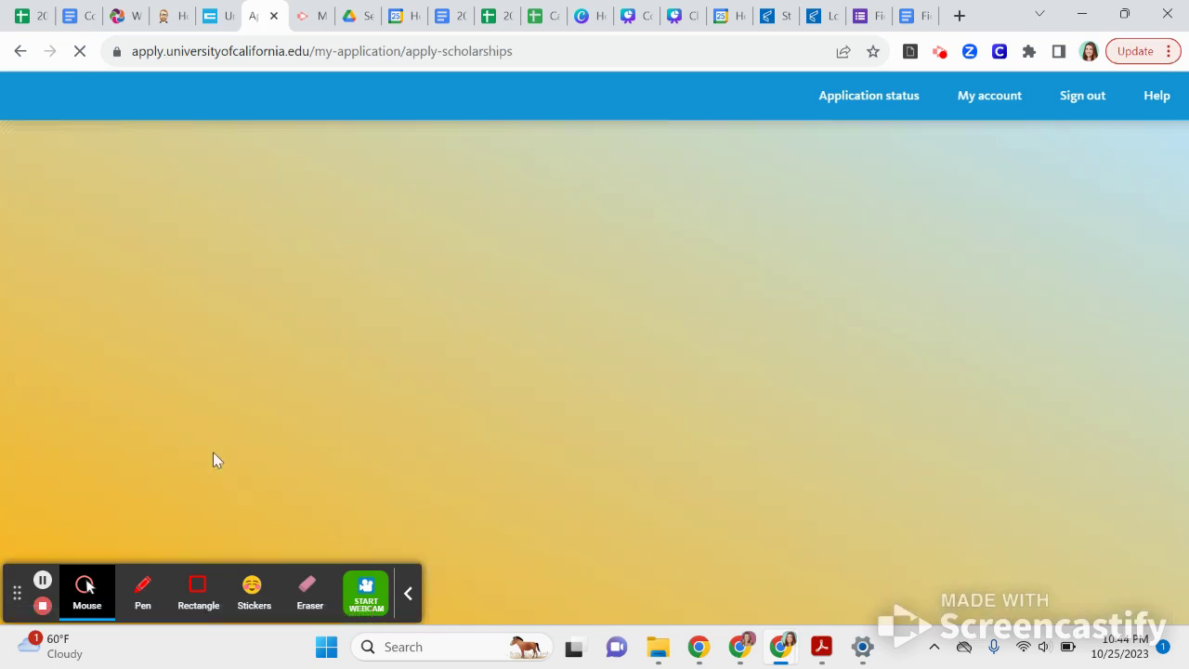
- Examine the scholarship categories, including the options for Academic major or interest and Extracurricular activities & work experience
{"action": "scroll", "coordinate": [214, 455], "scroll_direction": "down", "scroll_amount": 10}
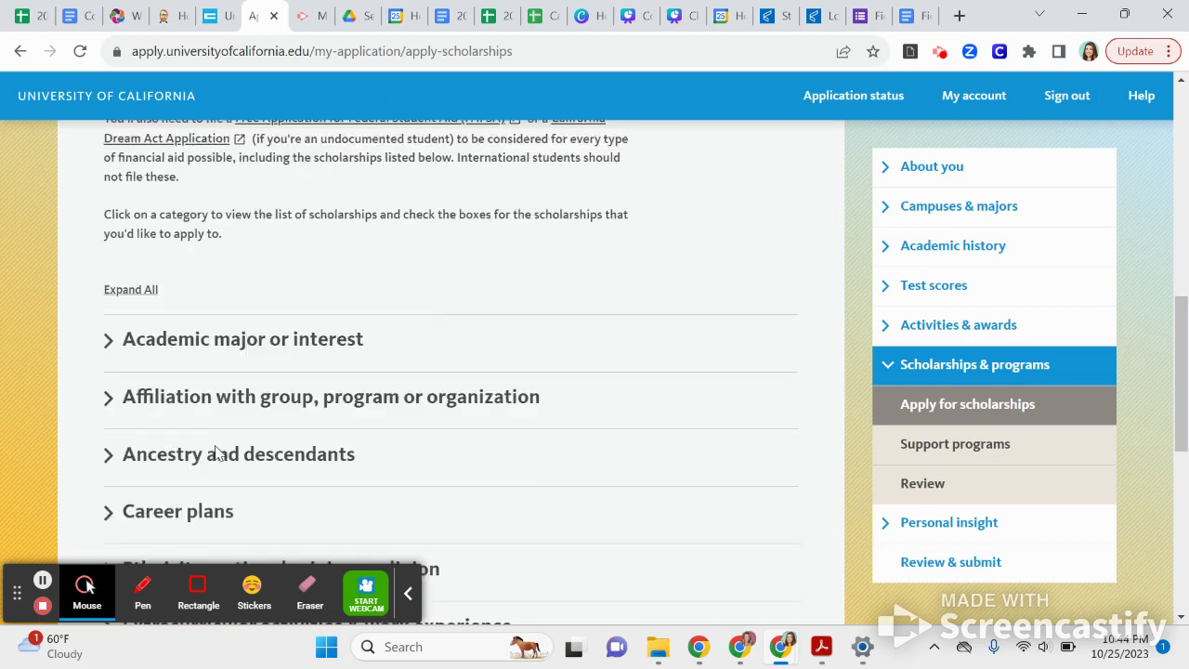
{"action": "left_click", "coordinate": [212, 249]}
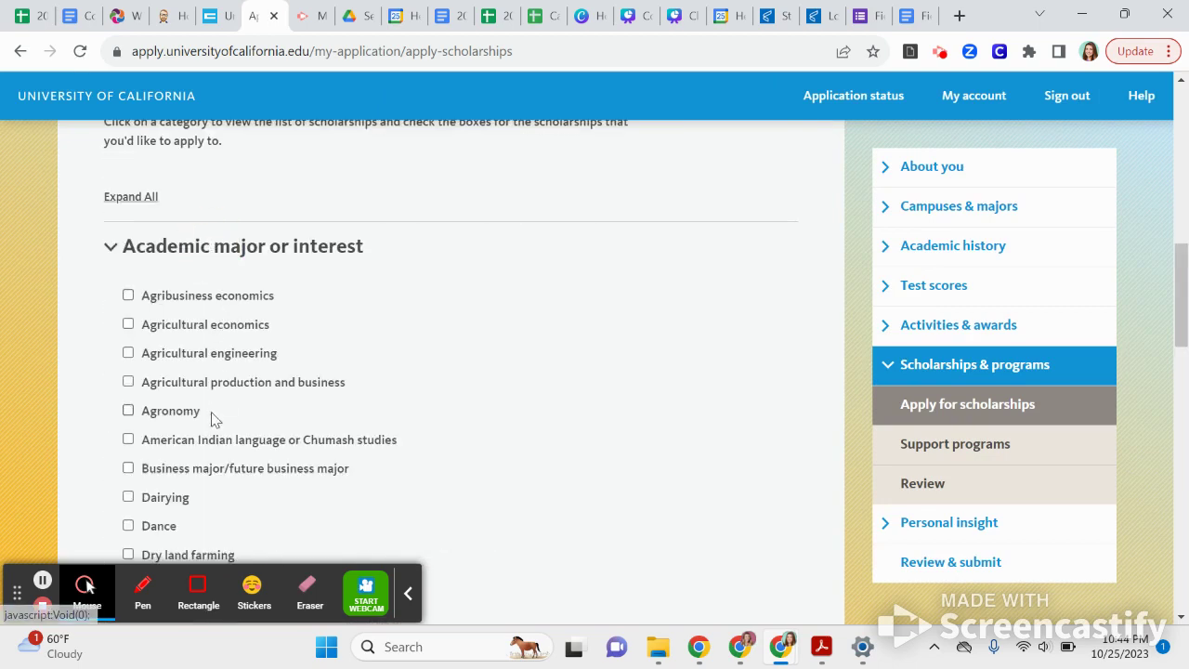
{"action": "scroll", "coordinate": [212, 417], "scroll_direction": "down", "scroll_amount": 7}
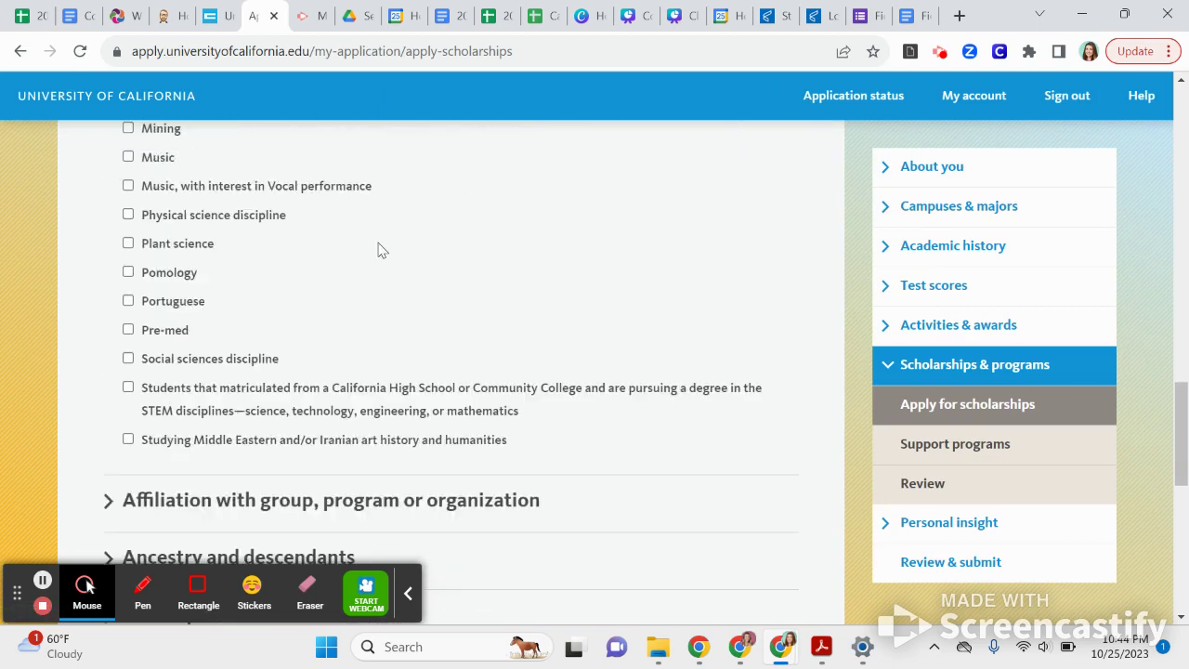
{"action": "scroll", "coordinate": [416, 121], "scroll_direction": "down", "scroll_amount": 7}
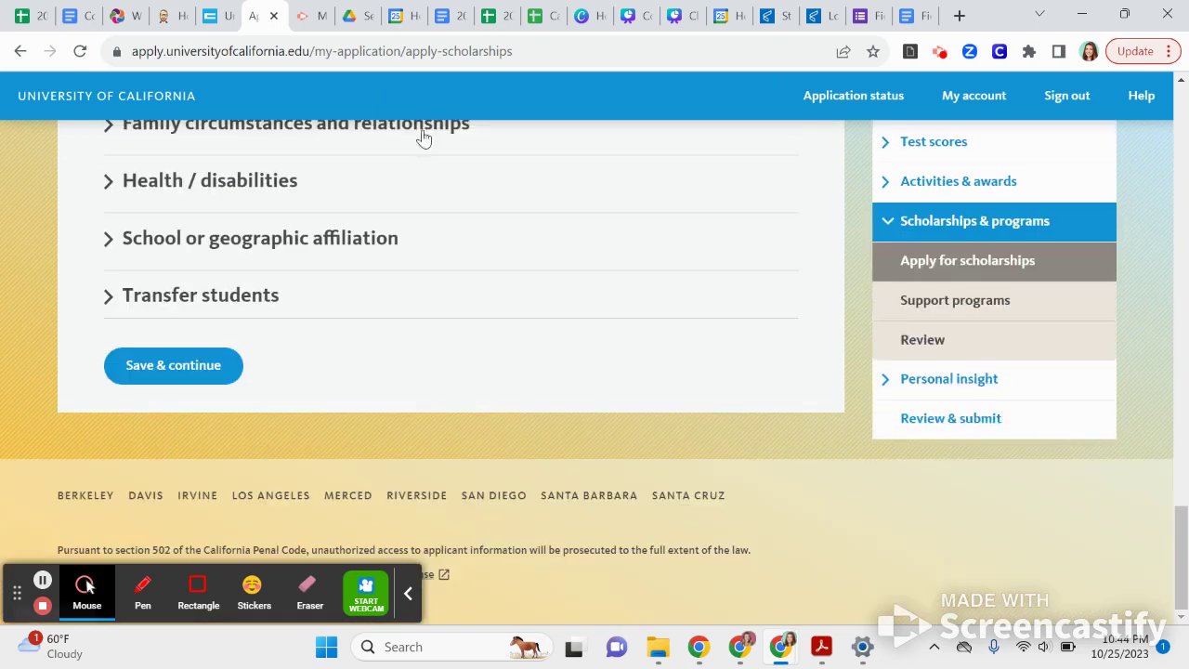
{"action": "scroll", "coordinate": [310, 231], "scroll_direction": "up", "scroll_amount": 3}
{"action": "left_click", "coordinate": [256, 264]}
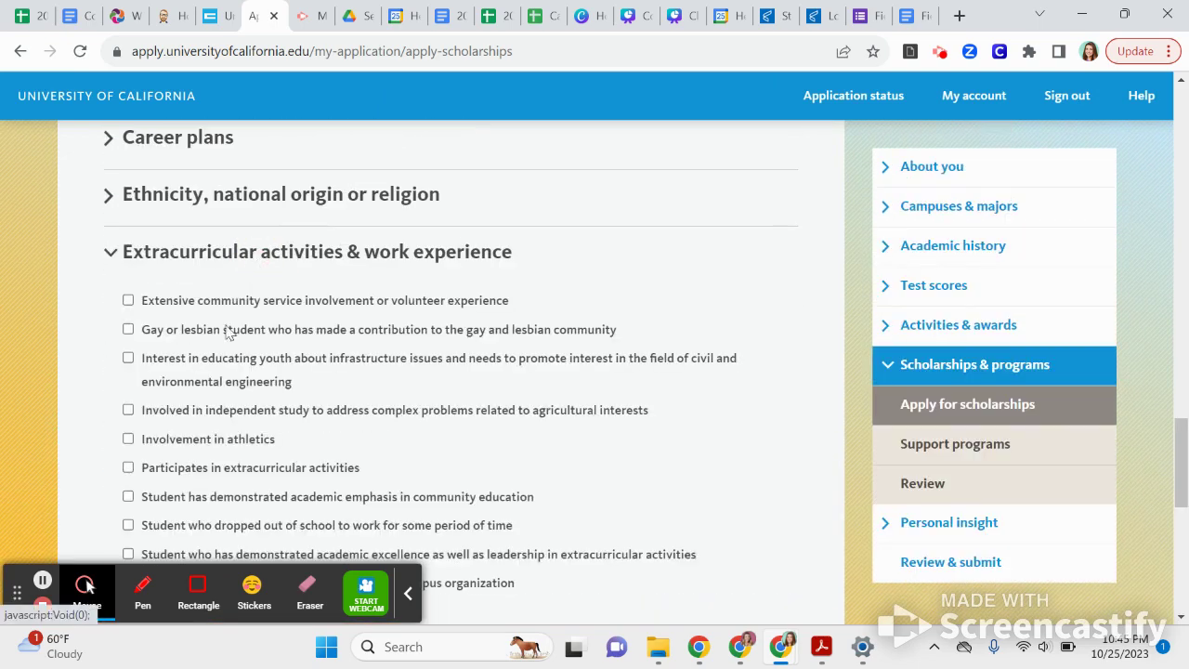
{"action": "scroll", "coordinate": [188, 432], "scroll_direction": "down", "scroll_amount": 4}
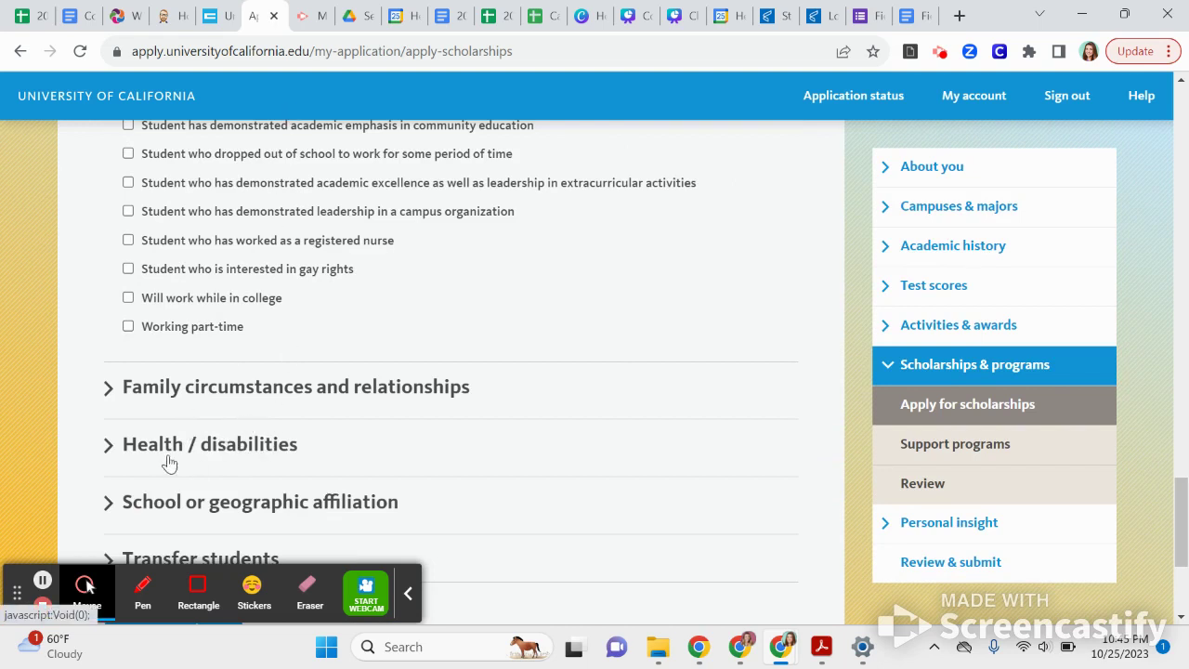
{"action": "scroll", "coordinate": [337, 287], "scroll_direction": "down", "scroll_amount": 2}
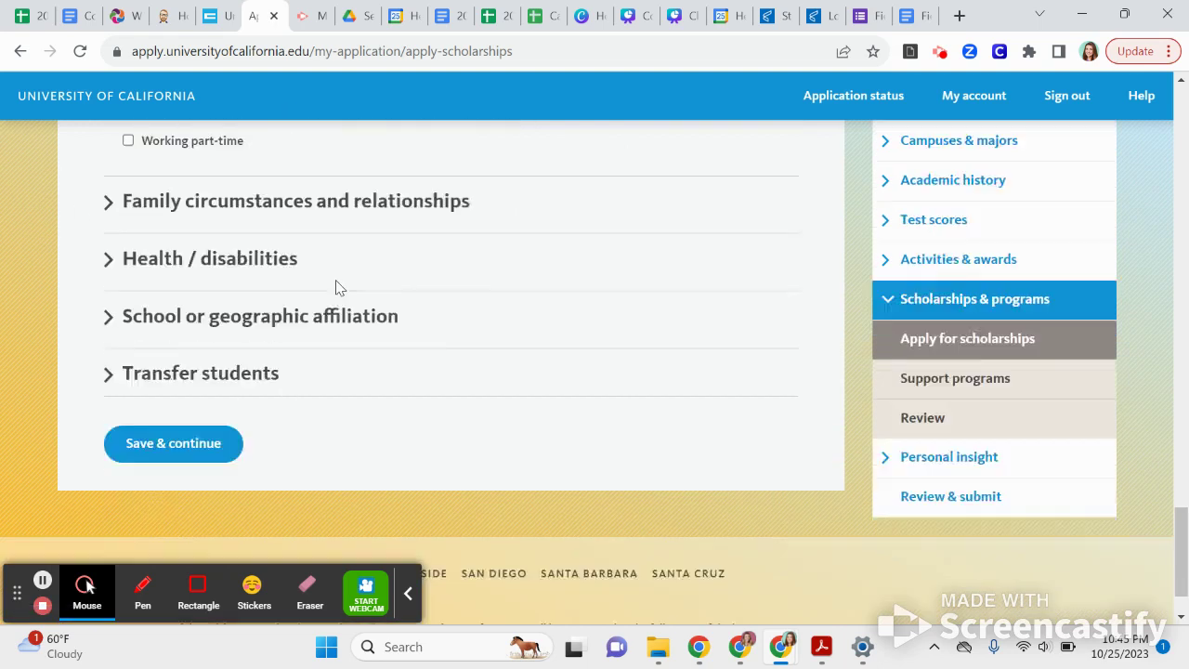
{"action": "scroll", "coordinate": [337, 287], "scroll_direction": "down", "scroll_amount": 1}
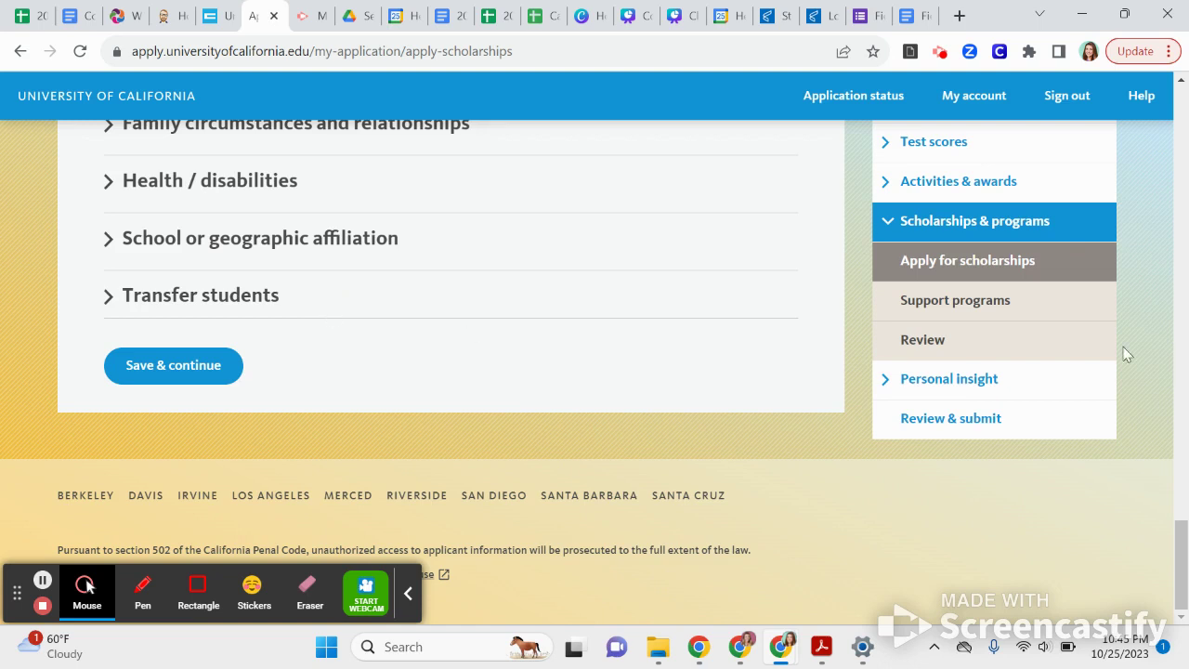
- Save the scholarships page without choosing any scholarship and select Educational Opportunity Program (EOP) under Support programs
{"action": "left_click", "coordinate": [194, 371]}
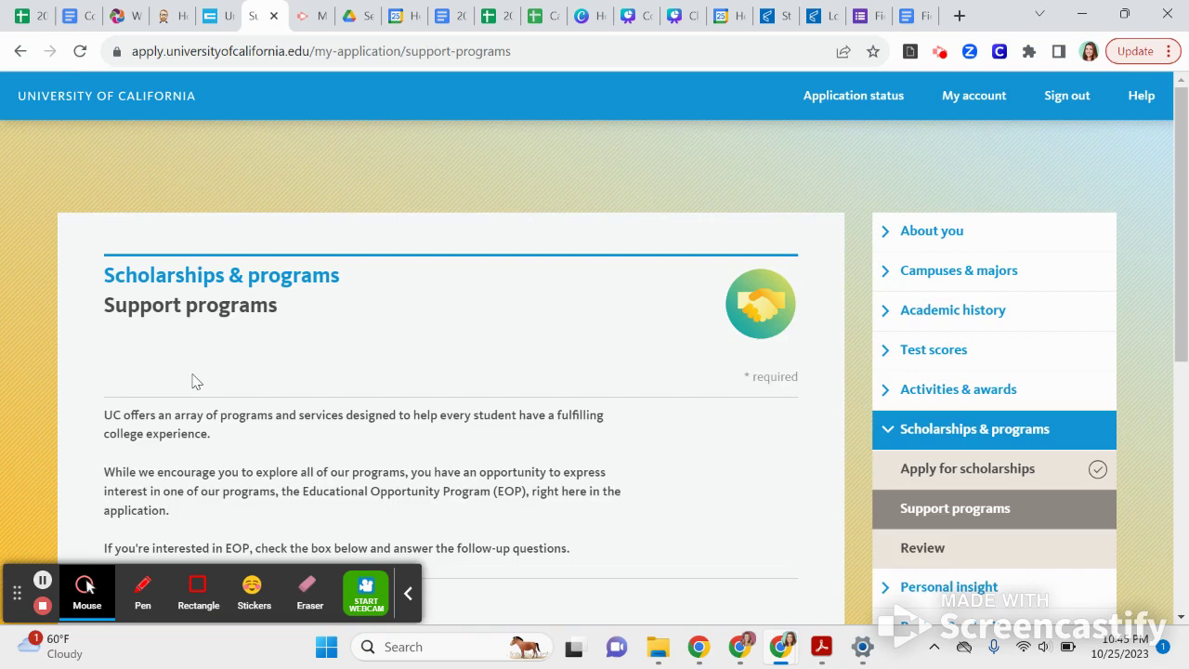
{"action": "scroll", "coordinate": [197, 381], "scroll_direction": "down", "scroll_amount": 5}
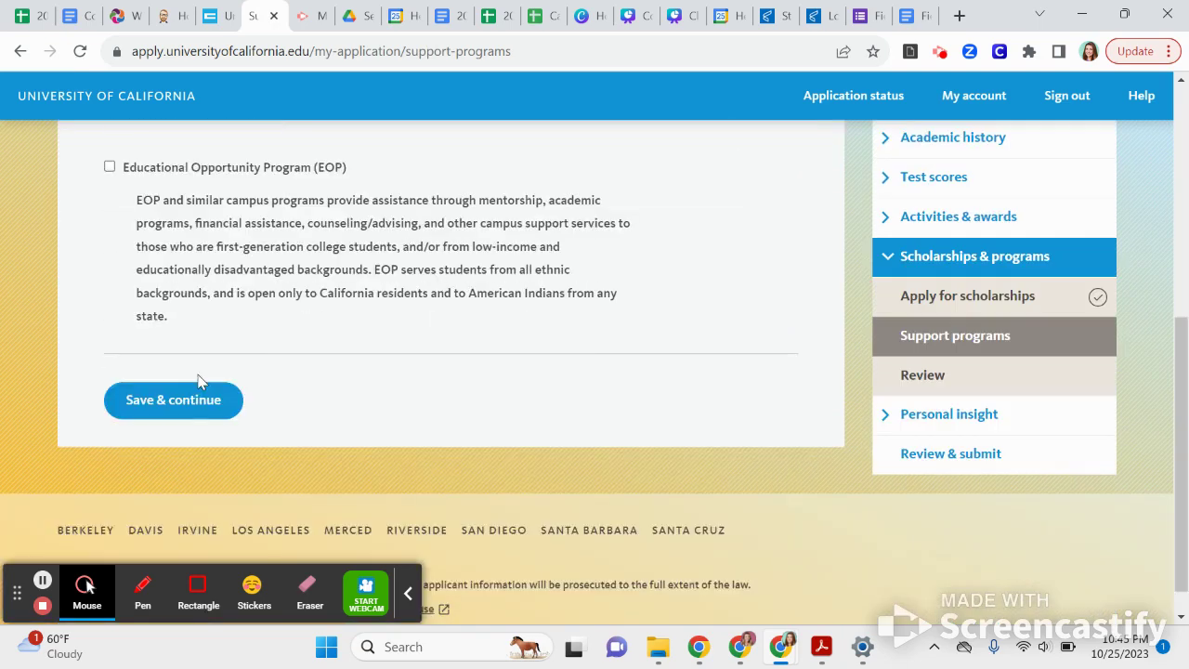
{"action": "scroll", "coordinate": [197, 381], "scroll_direction": "up", "scroll_amount": 2}
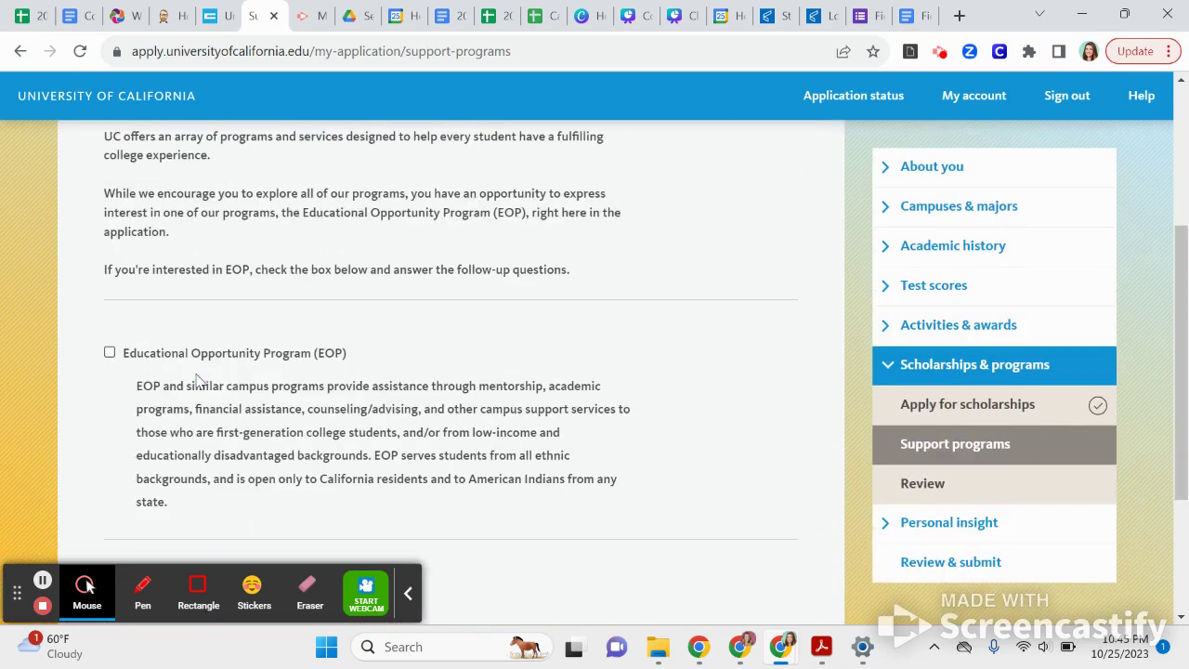
{"action": "left_click", "coordinate": [111, 354]}
{"action": "scroll", "coordinate": [344, 385], "scroll_direction": "down", "scroll_amount": 2}
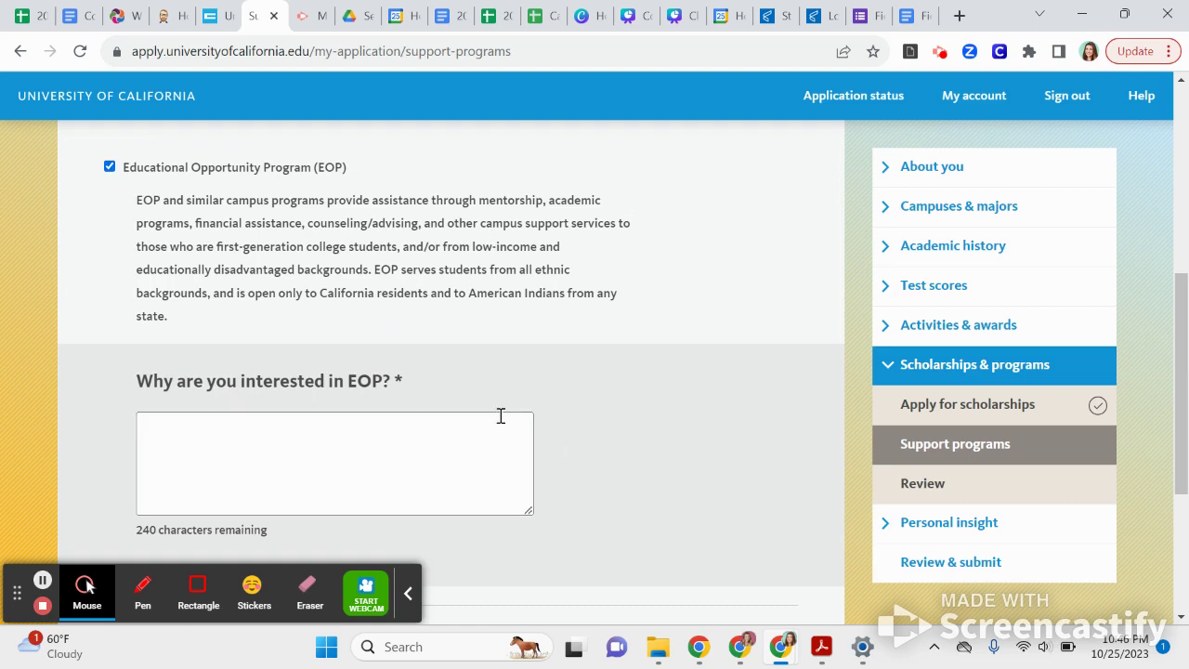
- Leave Support programs without saving and open the Personal insight introduction
{"action": "left_click", "coordinate": [972, 522]}
{"action": "left_click", "coordinate": [966, 460]}
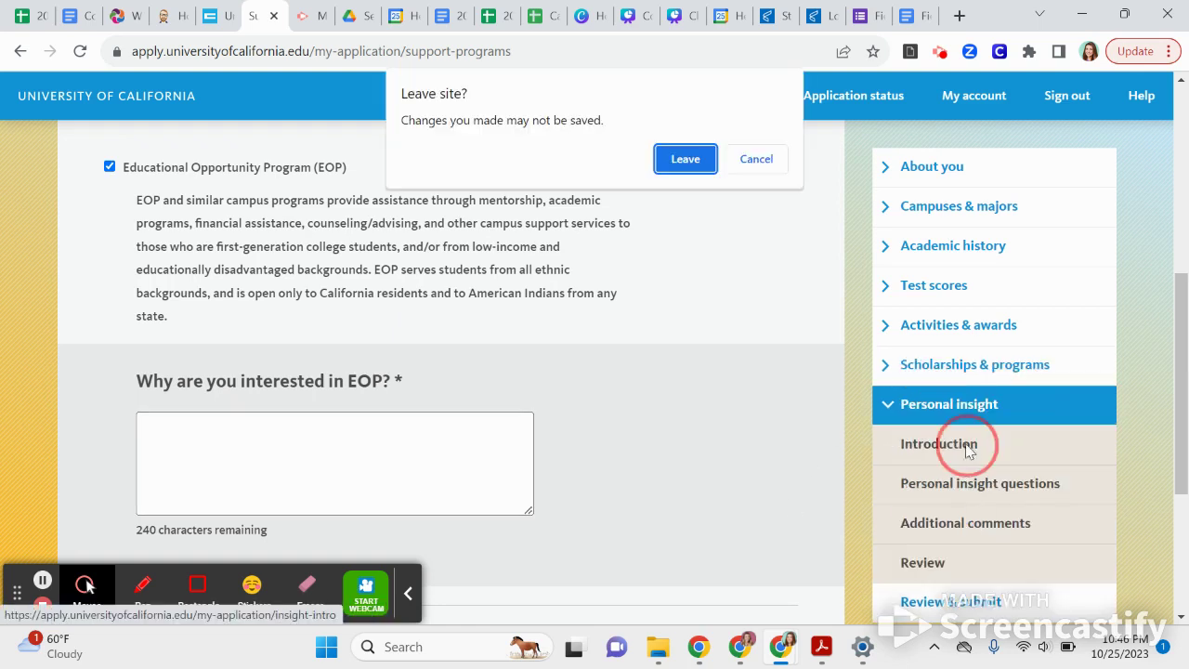
{"action": "left_click", "coordinate": [692, 159]}
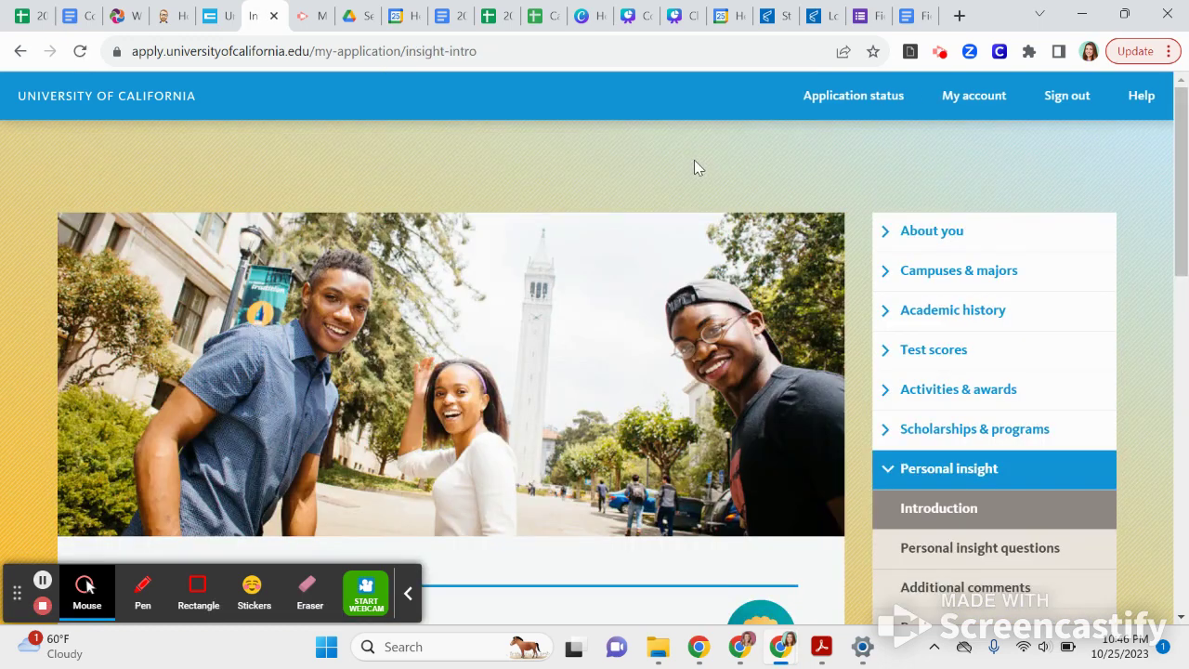
- Read the Personal insight introduction with its tips and continue to the personal insight questions
{"action": "scroll", "coordinate": [687, 417], "scroll_direction": "down", "scroll_amount": 4}
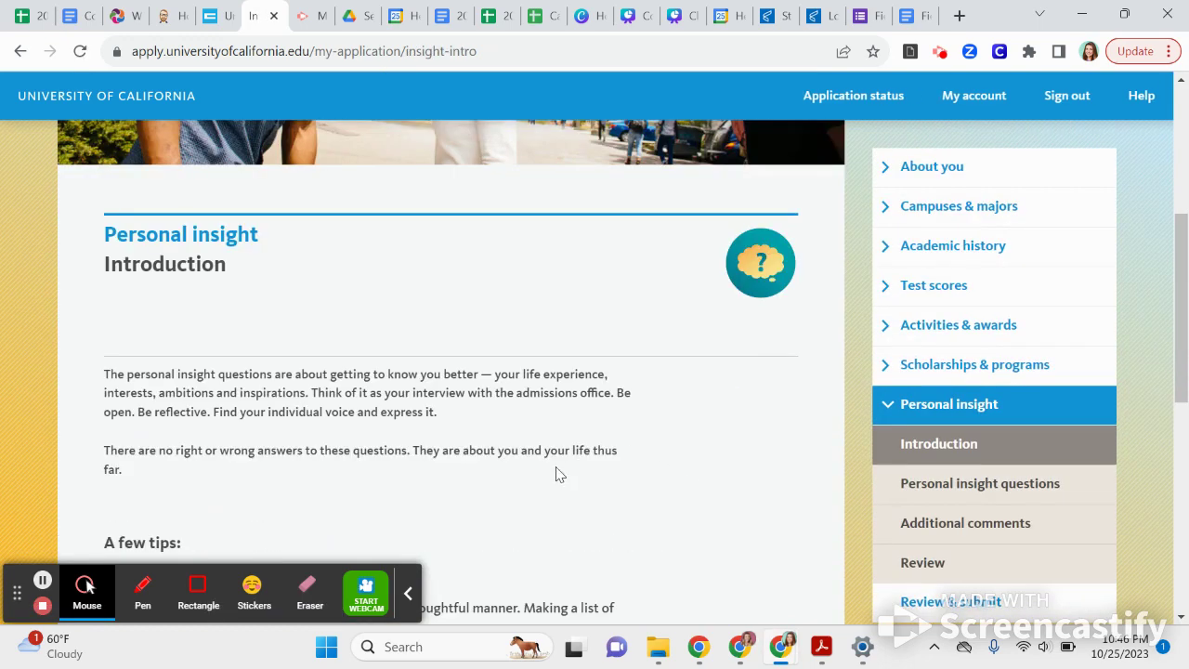
{"action": "scroll", "coordinate": [557, 474], "scroll_direction": "down", "scroll_amount": 2}
{"action": "scroll", "coordinate": [557, 474], "scroll_direction": "down", "scroll_amount": 3}
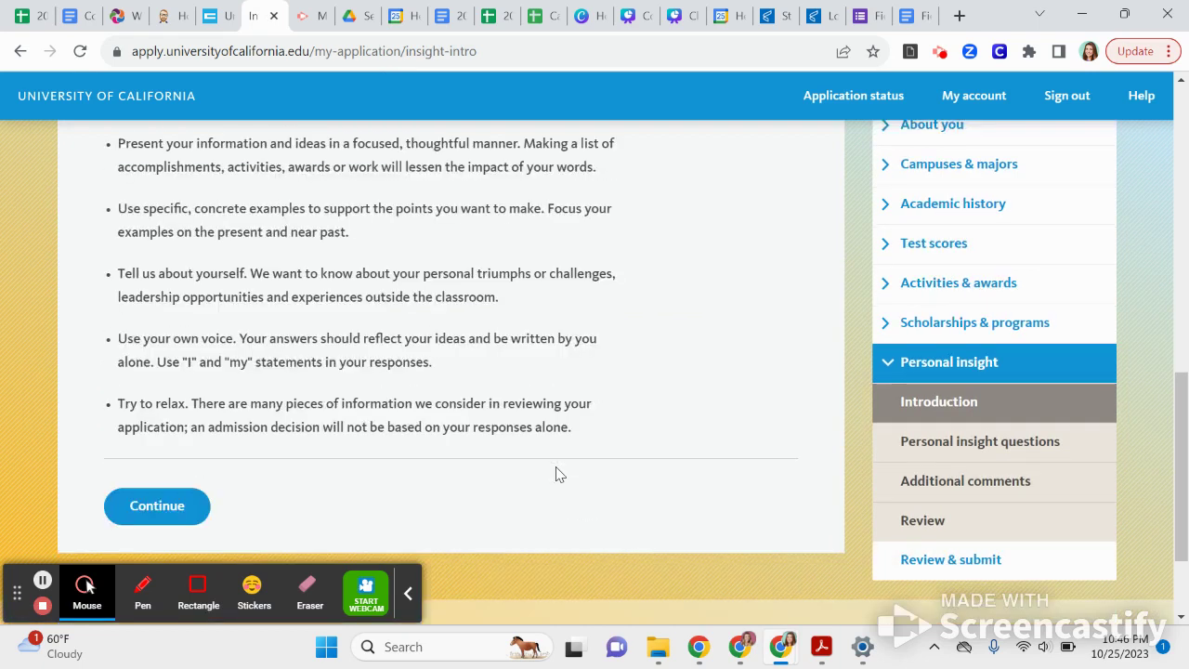
{"action": "scroll", "coordinate": [557, 474], "scroll_direction": "up", "scroll_amount": 1}
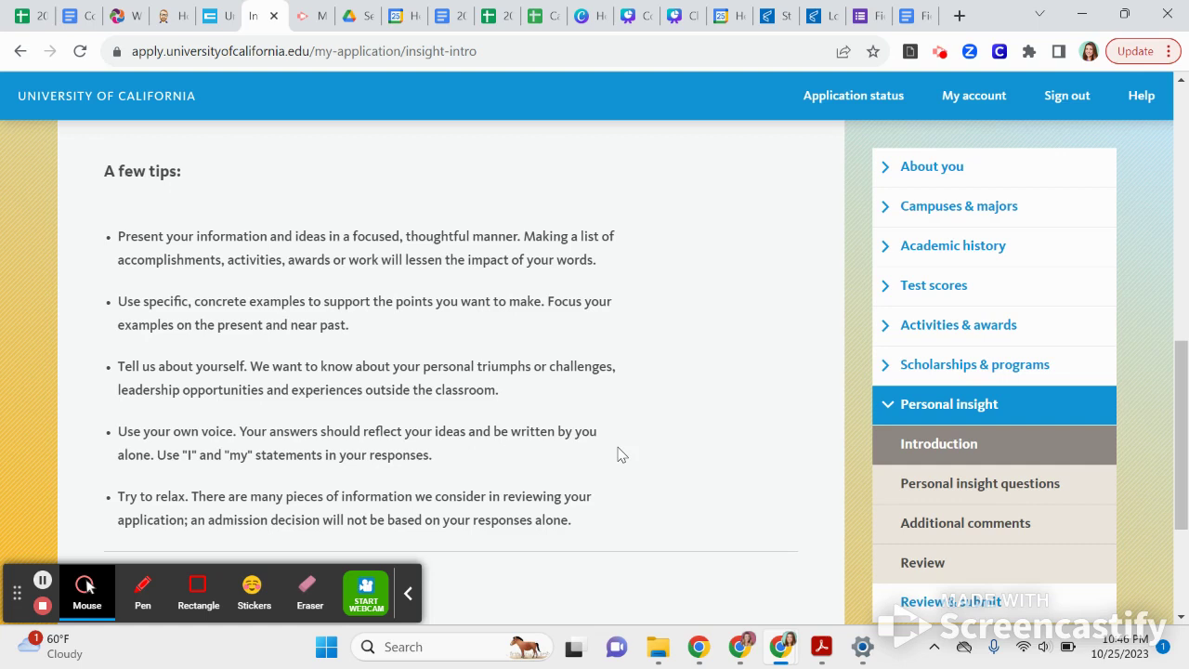
{"action": "scroll", "coordinate": [403, 446], "scroll_direction": "down", "scroll_amount": 3}
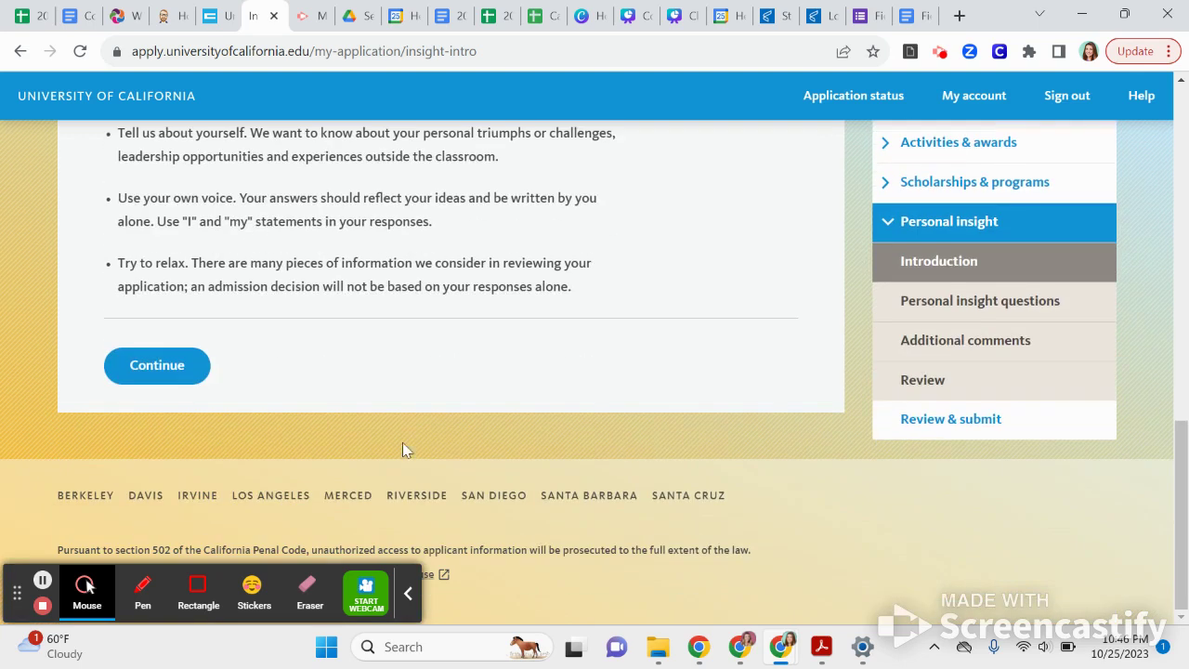
{"action": "left_click", "coordinate": [160, 365]}
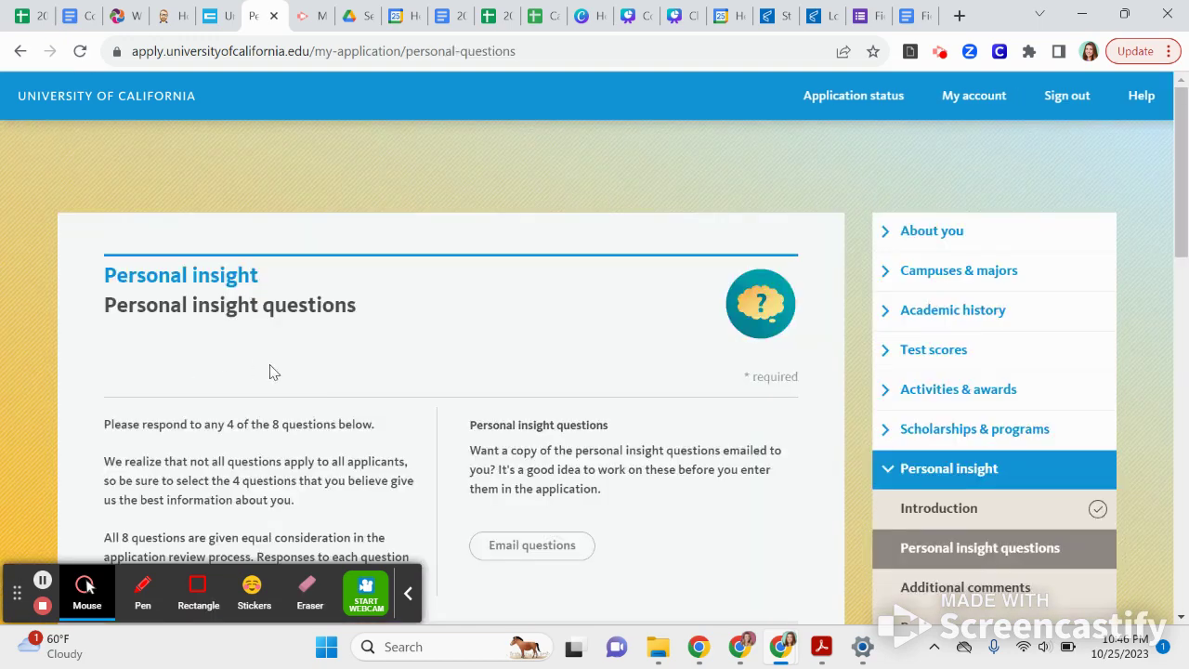
- Open the answer page for the leadership experience question and examine its prompt, answer box and word limit
{"action": "scroll", "coordinate": [271, 365], "scroll_direction": "down", "scroll_amount": 3}
{"action": "left_click", "coordinate": [768, 326]}
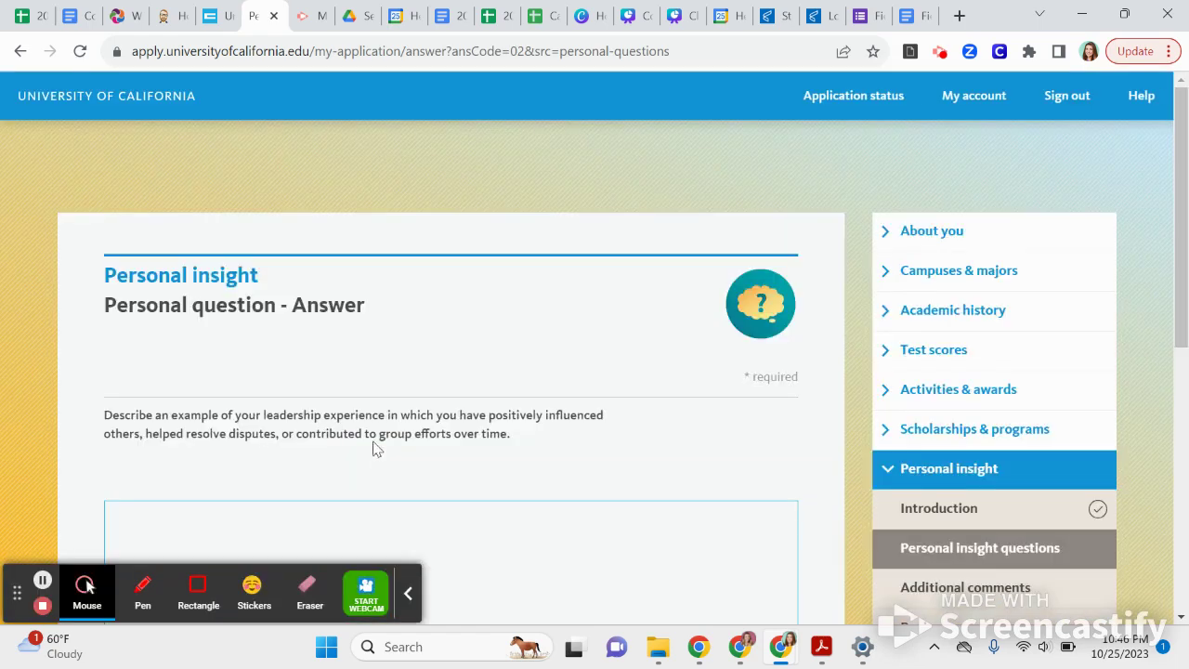
{"action": "scroll", "coordinate": [371, 448], "scroll_direction": "down", "scroll_amount": 2}
{"action": "left_click", "coordinate": [210, 353]}
{"action": "scroll", "coordinate": [228, 372], "scroll_direction": "down", "scroll_amount": 4}
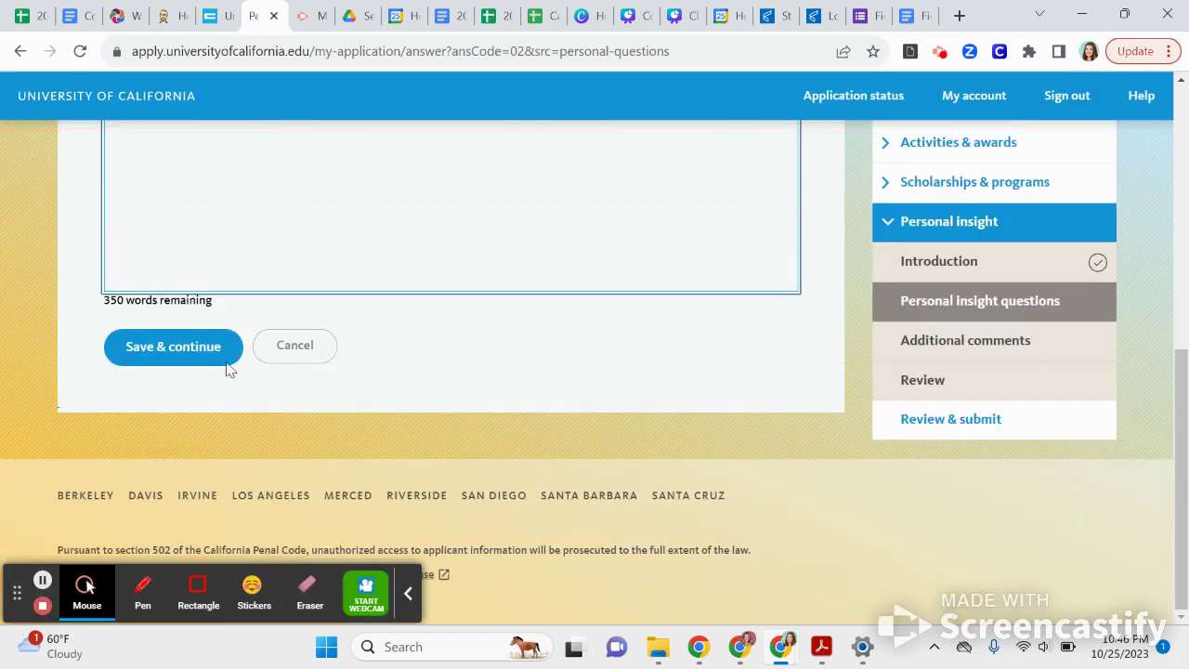
{"action": "scroll", "coordinate": [230, 335], "scroll_direction": "up", "scroll_amount": 2}
{"action": "scroll", "coordinate": [230, 325], "scroll_direction": "up", "scroll_amount": 3}
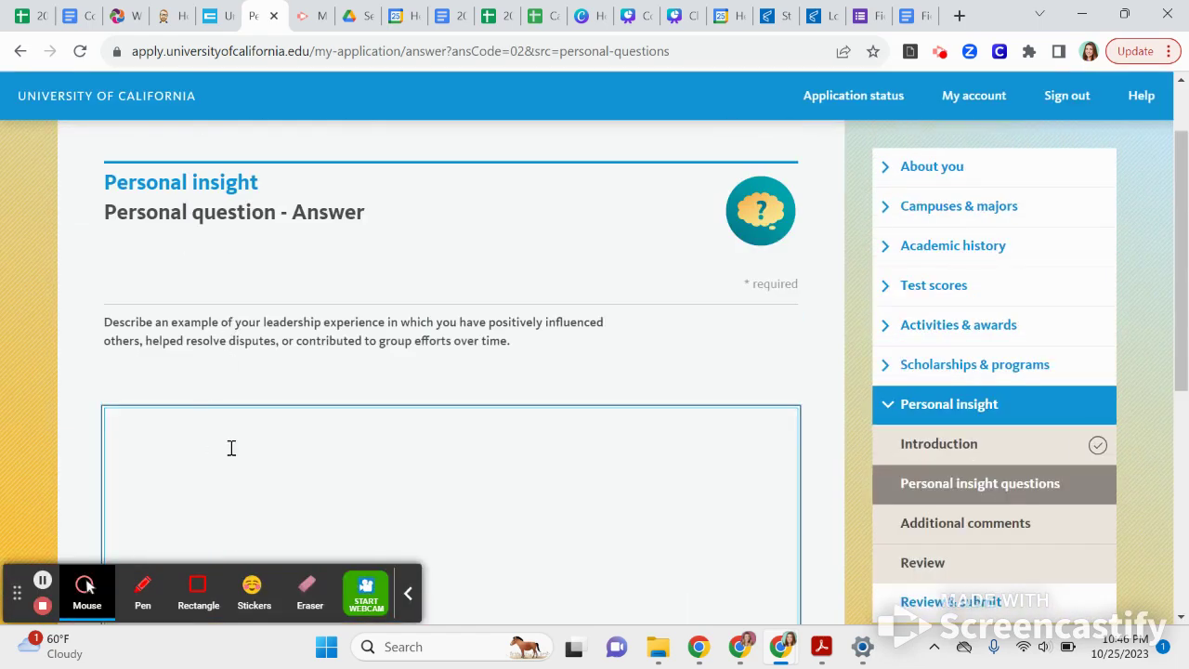
- Return to the personal insight questions list and read its instructions and the first questions without answering any
{"action": "left_click", "coordinate": [20, 51]}
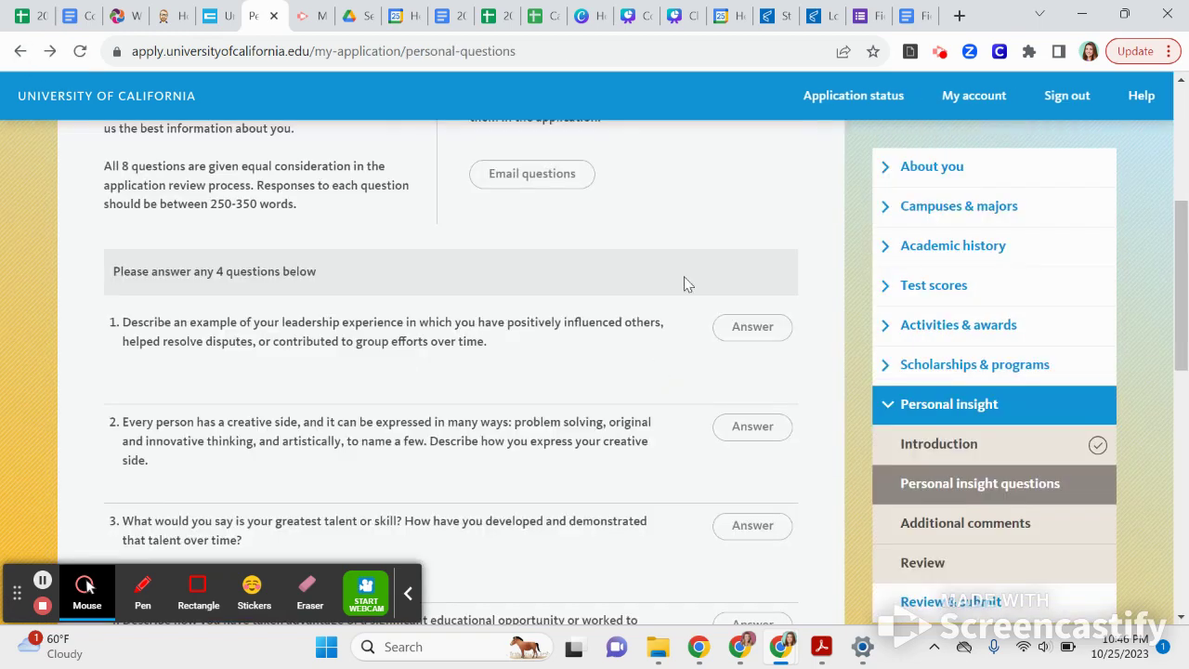
{"action": "scroll", "coordinate": [687, 320], "scroll_direction": "up", "scroll_amount": 3}
{"action": "scroll", "coordinate": [687, 320], "scroll_direction": "down", "scroll_amount": 1}
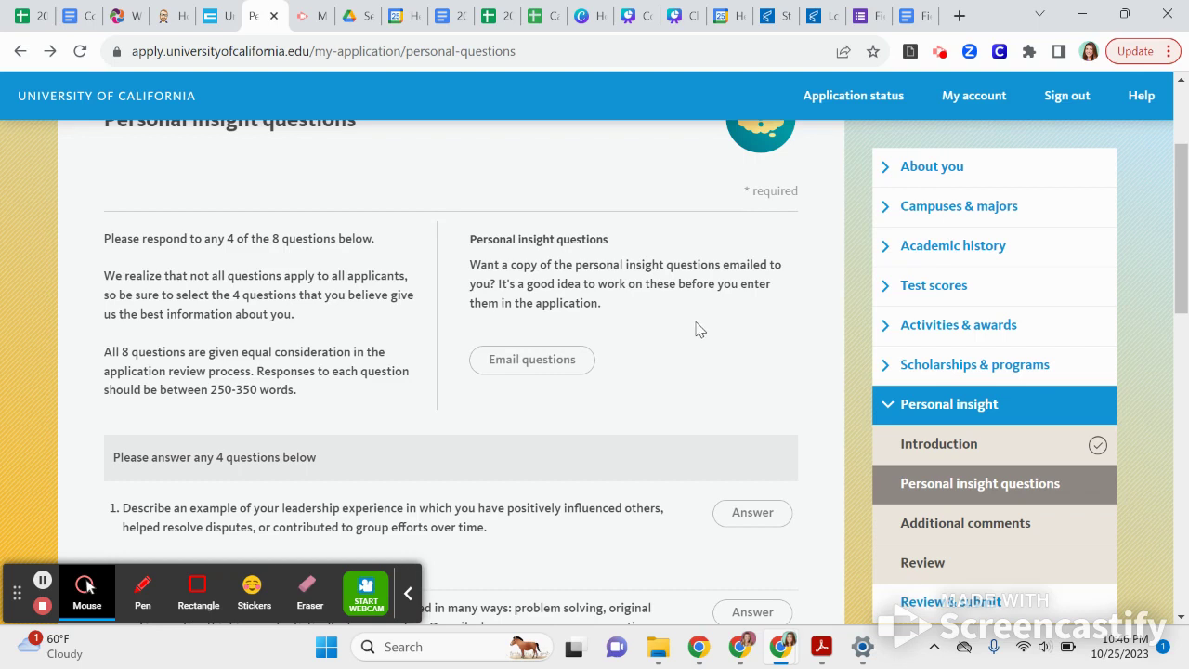
{"action": "scroll", "coordinate": [699, 329], "scroll_direction": "down", "scroll_amount": 3}
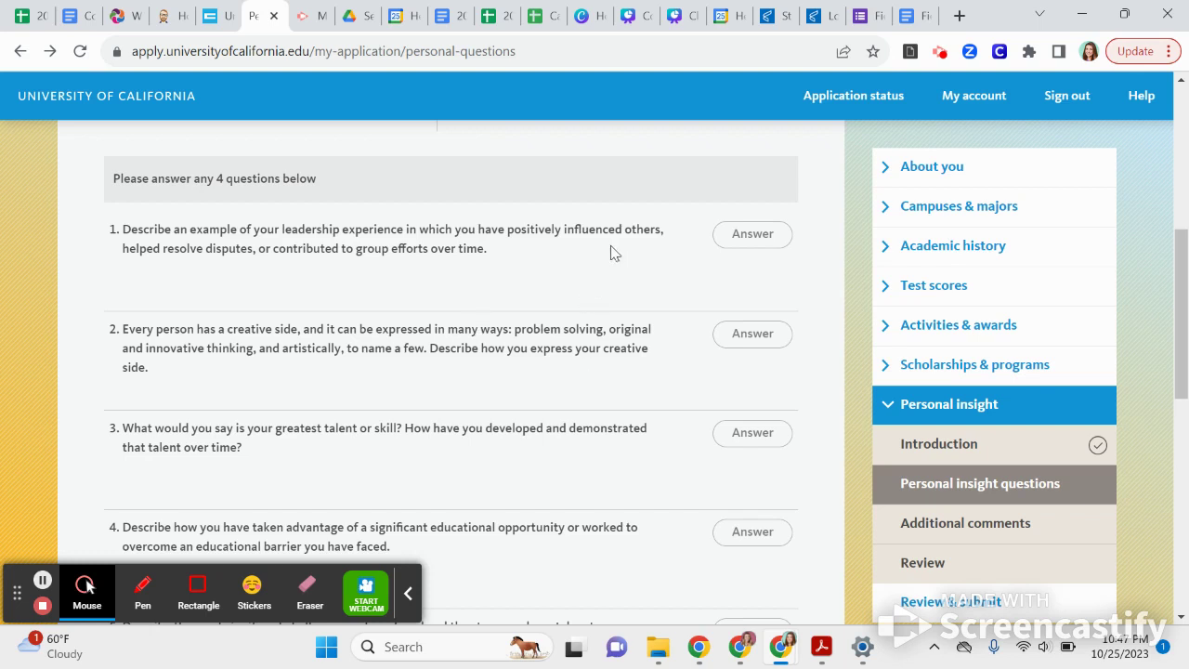
- Open the Additional comments page under Personal insight and read its guidance on what to include
{"action": "left_click", "coordinate": [1005, 525]}
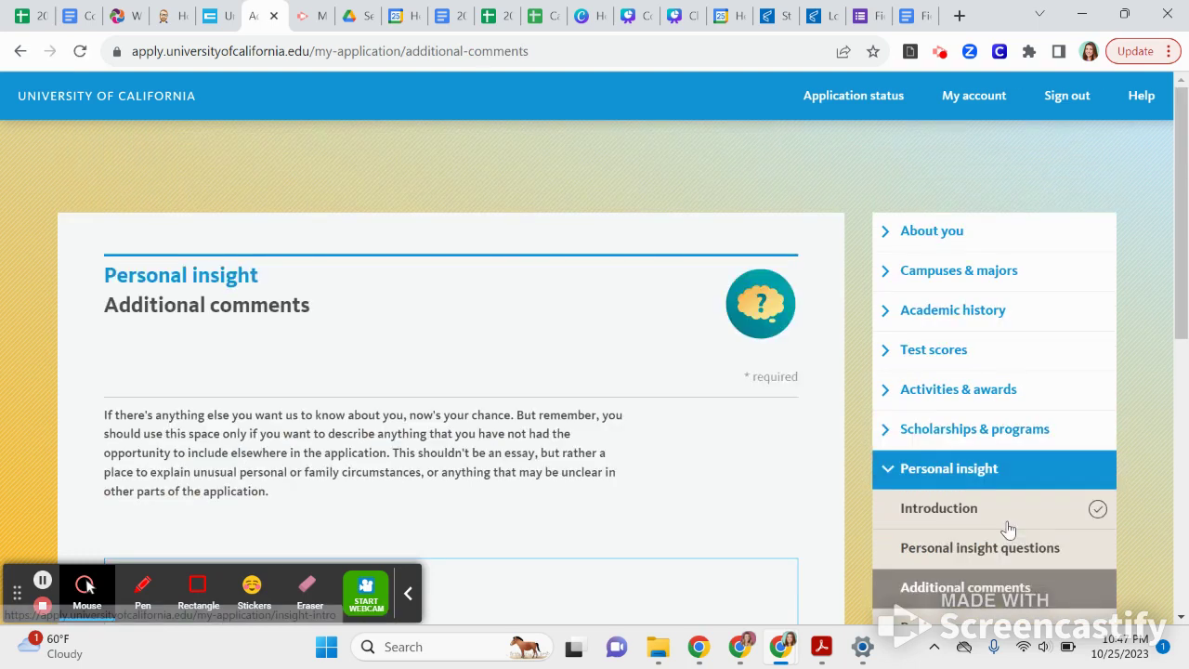
{"action": "scroll", "coordinate": [1009, 529], "scroll_direction": "down", "scroll_amount": 3}
{"action": "scroll", "coordinate": [1009, 529], "scroll_direction": "up", "scroll_amount": 2}
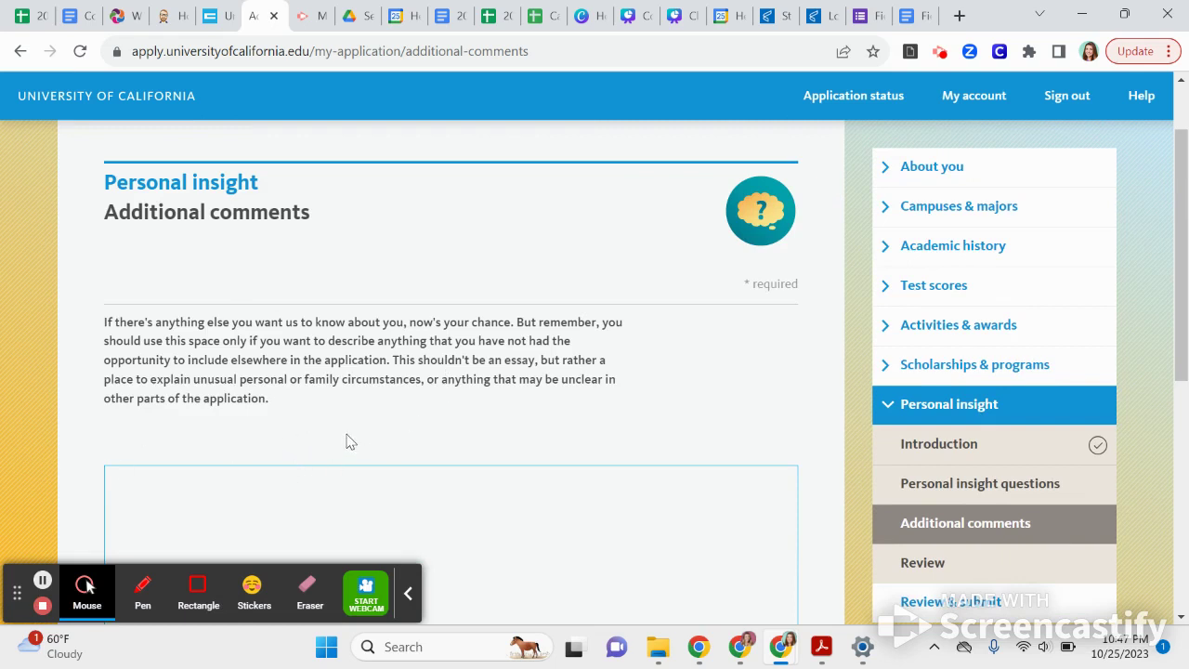
- Open the Personal insight Review page and check which of its sections still need to be completed
{"action": "left_click", "coordinate": [919, 563]}
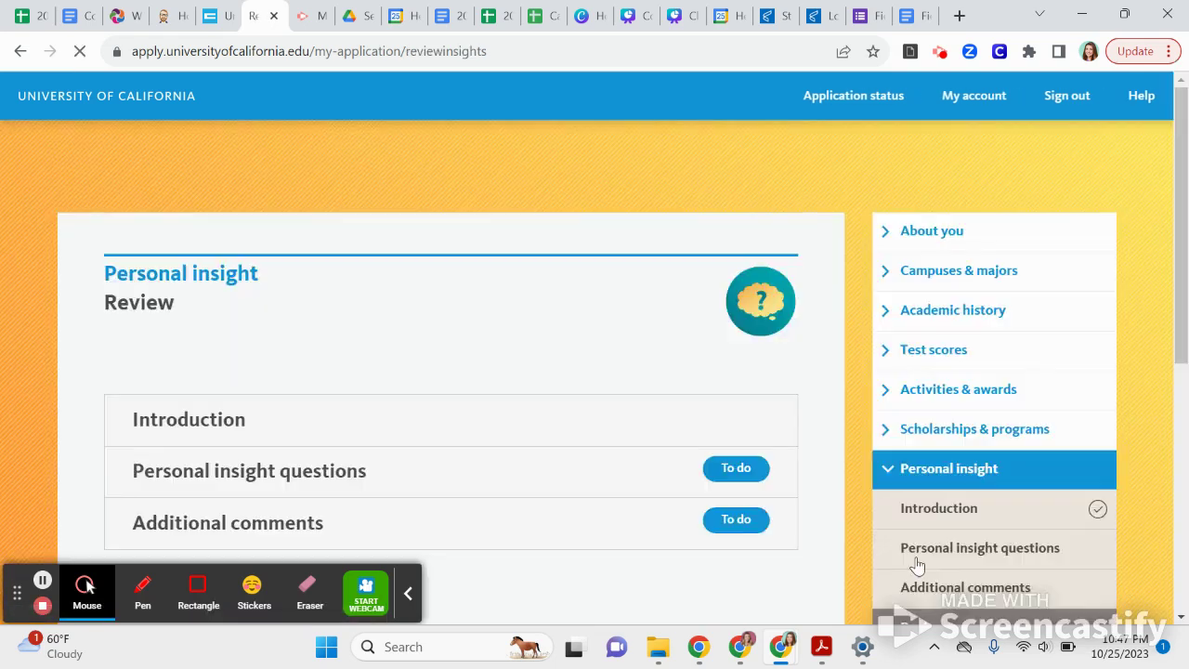
{"action": "scroll", "coordinate": [783, 520], "scroll_direction": "down", "scroll_amount": 2}
{"action": "scroll", "coordinate": [778, 515], "scroll_direction": "up", "scroll_amount": 2}
{"action": "scroll", "coordinate": [435, 390], "scroll_direction": "down", "scroll_amount": 1}
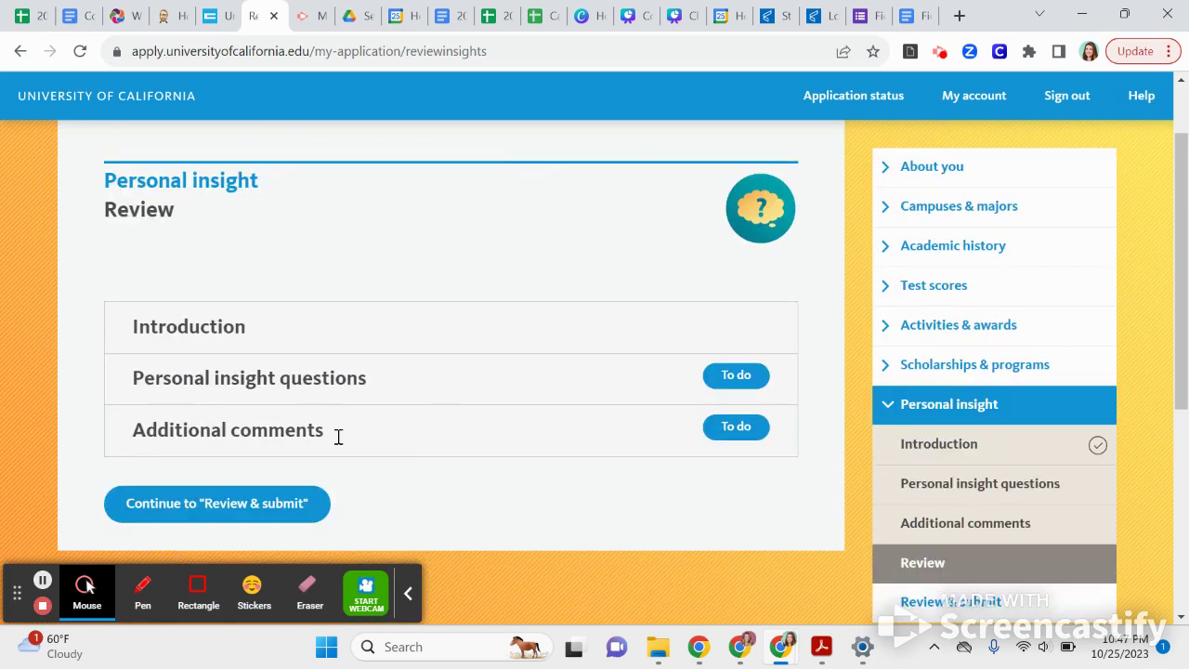
{"action": "scroll", "coordinate": [240, 509], "scroll_direction": "down", "scroll_amount": 3}
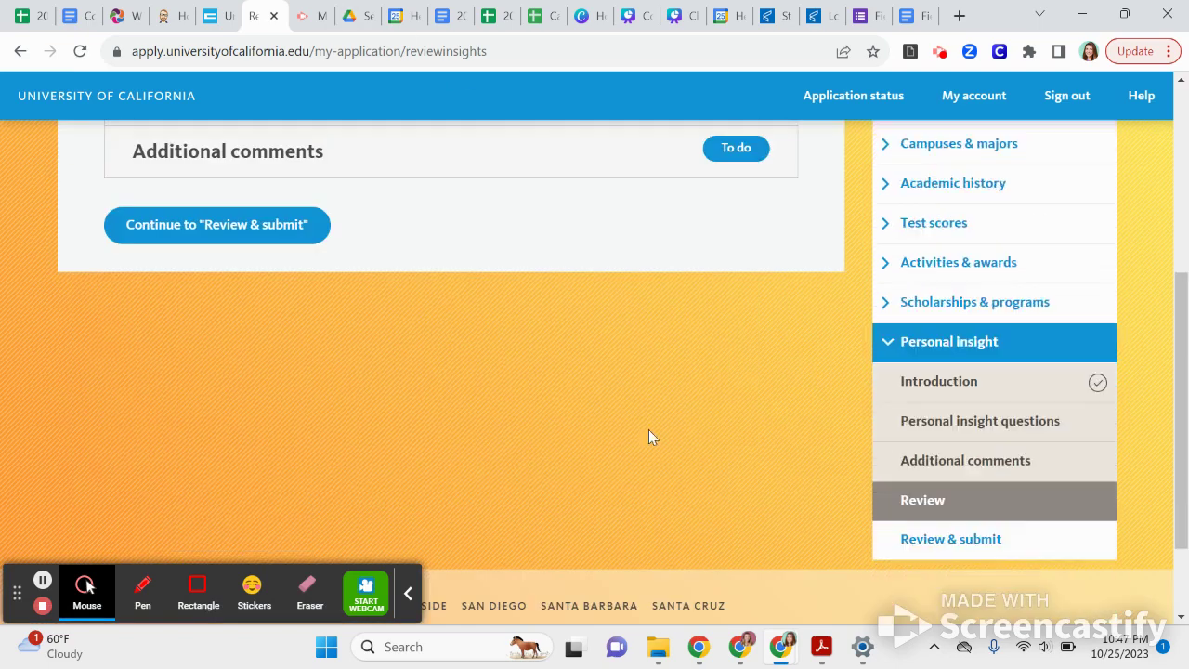
- Open Review & submit, look over the section summary, and preview the print version of the application before closing it
{"action": "left_click", "coordinate": [939, 541]}
{"action": "scroll", "coordinate": [645, 449], "scroll_direction": "down", "scroll_amount": 2}
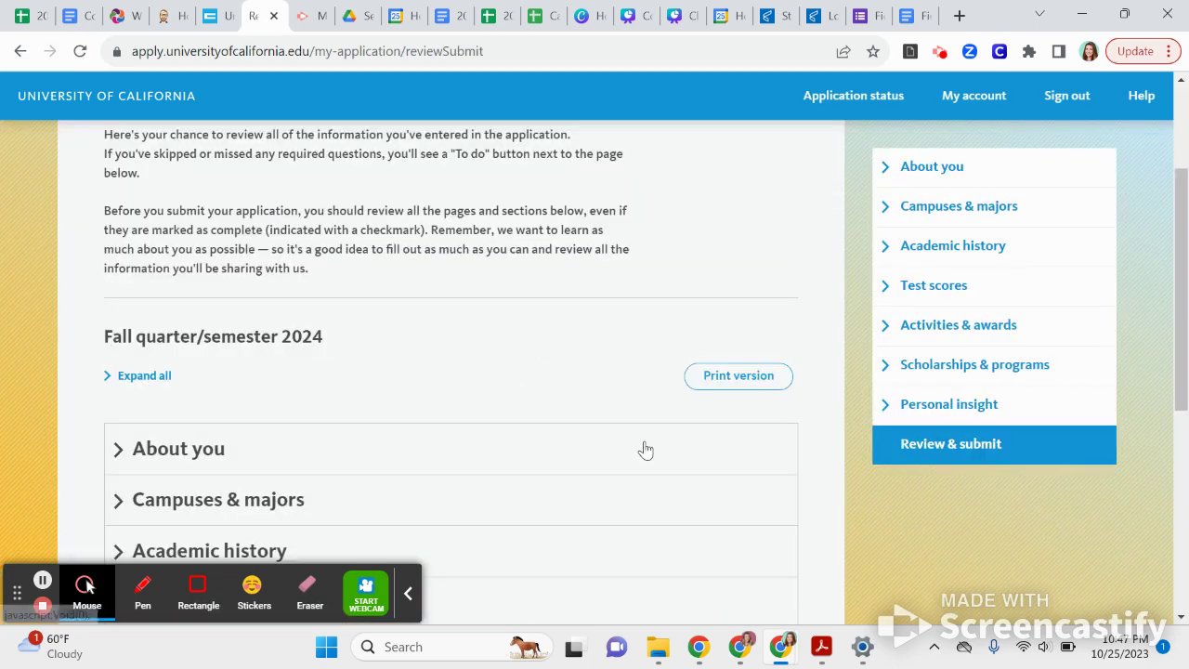
{"action": "scroll", "coordinate": [645, 449], "scroll_direction": "down", "scroll_amount": 2}
{"action": "scroll", "coordinate": [645, 446], "scroll_direction": "up", "scroll_amount": 2}
{"action": "left_click", "coordinate": [768, 381]}
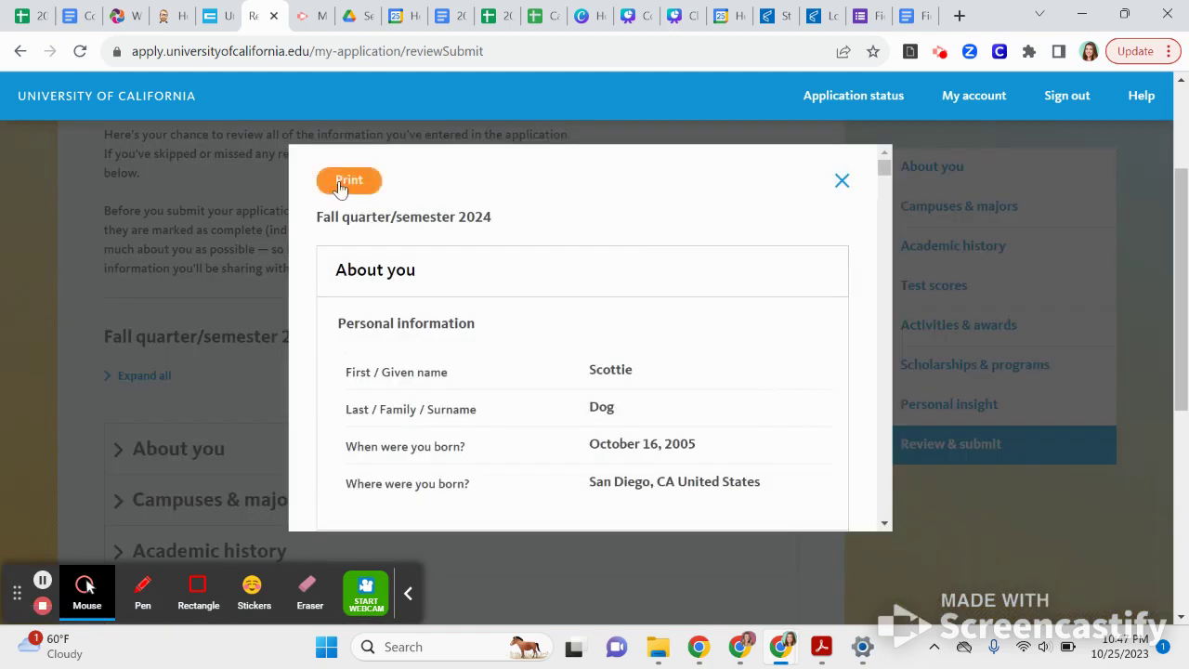
{"action": "left_click", "coordinate": [840, 181]}
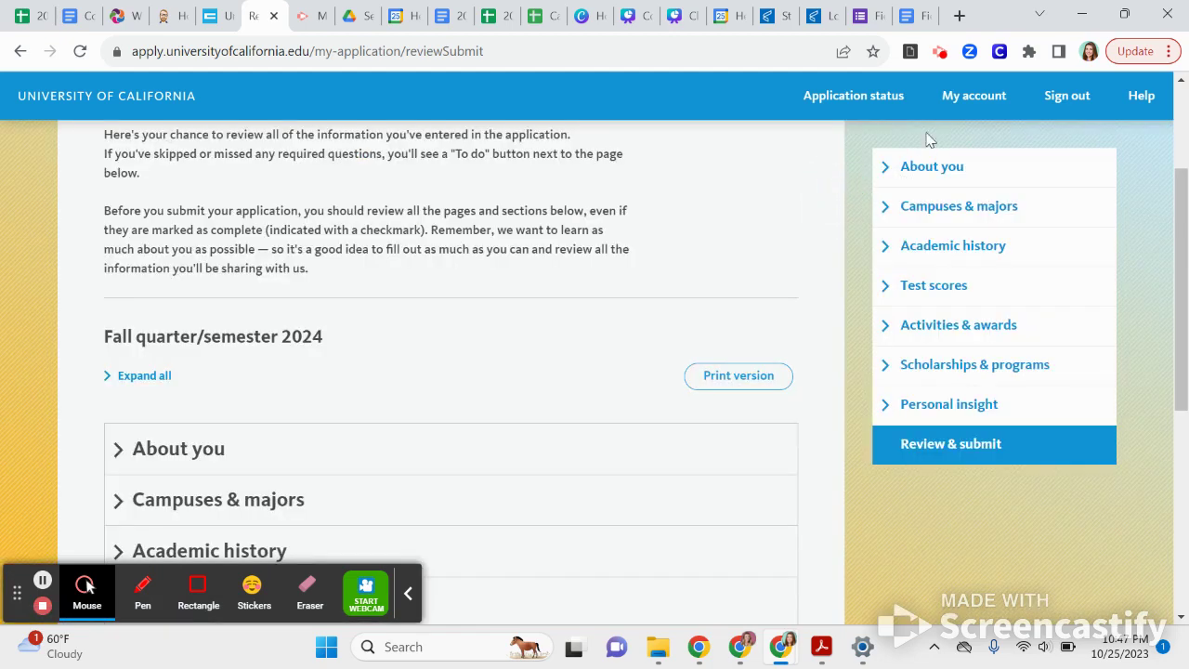
- Open the Helix Charter High School website (helixcharter.net) in a new browser tab
{"action": "left_click", "coordinate": [959, 16]}
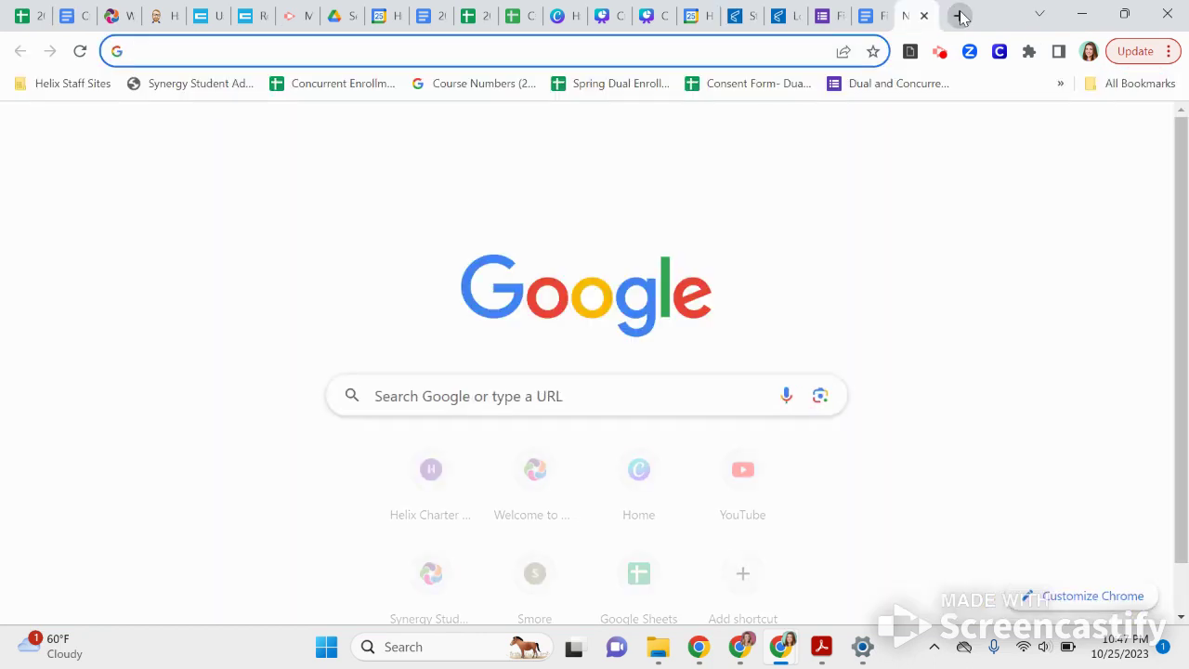
{"action": "type", "text": "helix"}
{"action": "key", "text": "Return"}
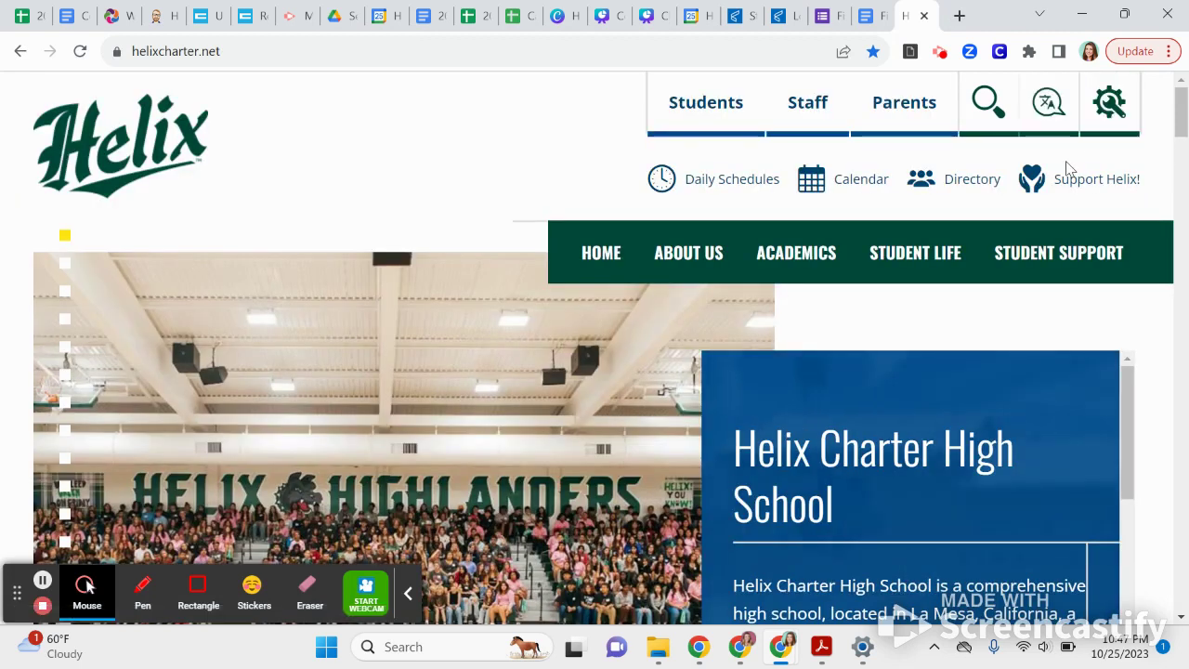
- Go to the College & Career Center page under Student Support and open its Application Review Google Form
{"action": "mouse_move", "coordinate": [1042, 244]}
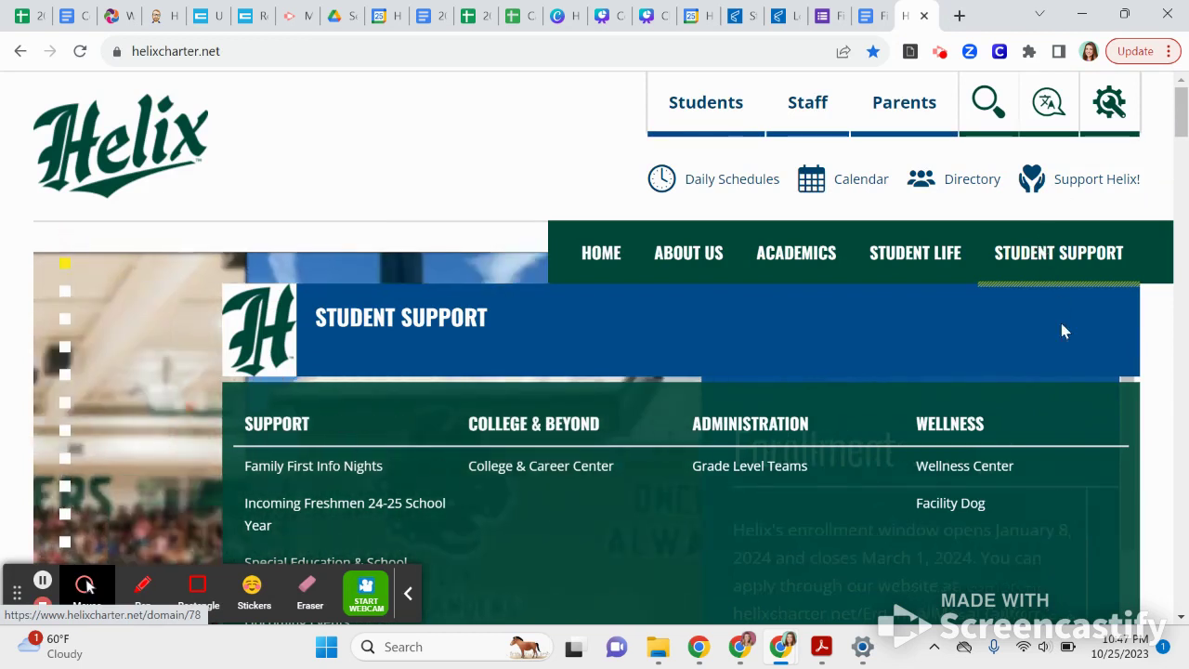
{"action": "left_click", "coordinate": [536, 468]}
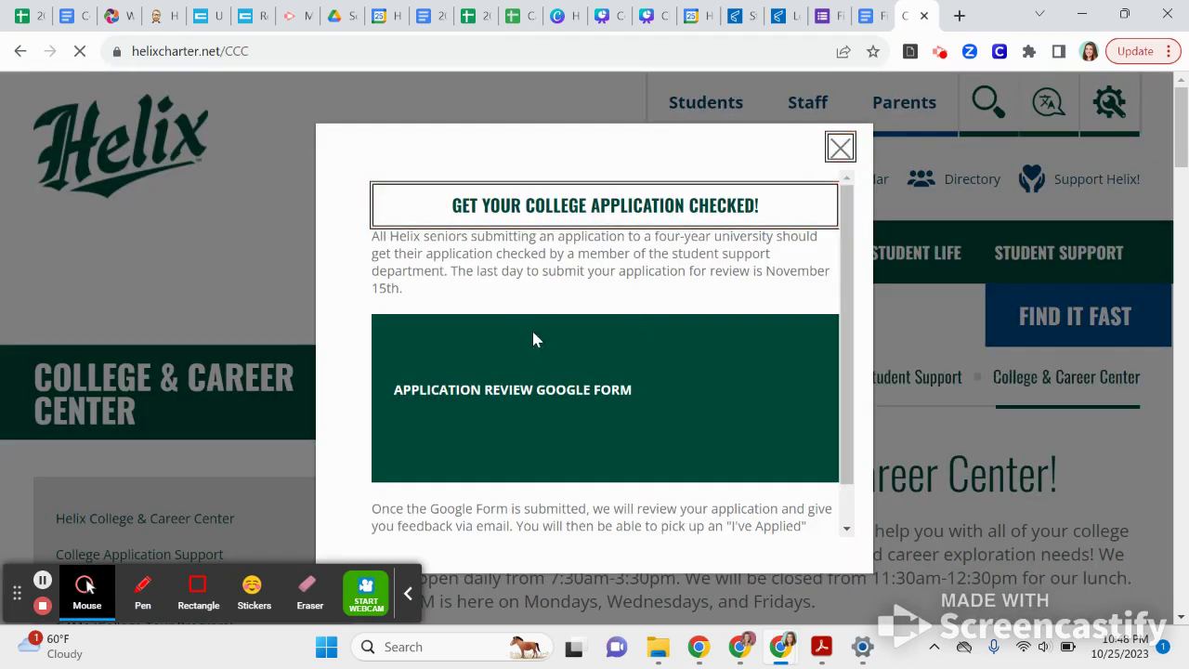
{"action": "left_click", "coordinate": [543, 394]}
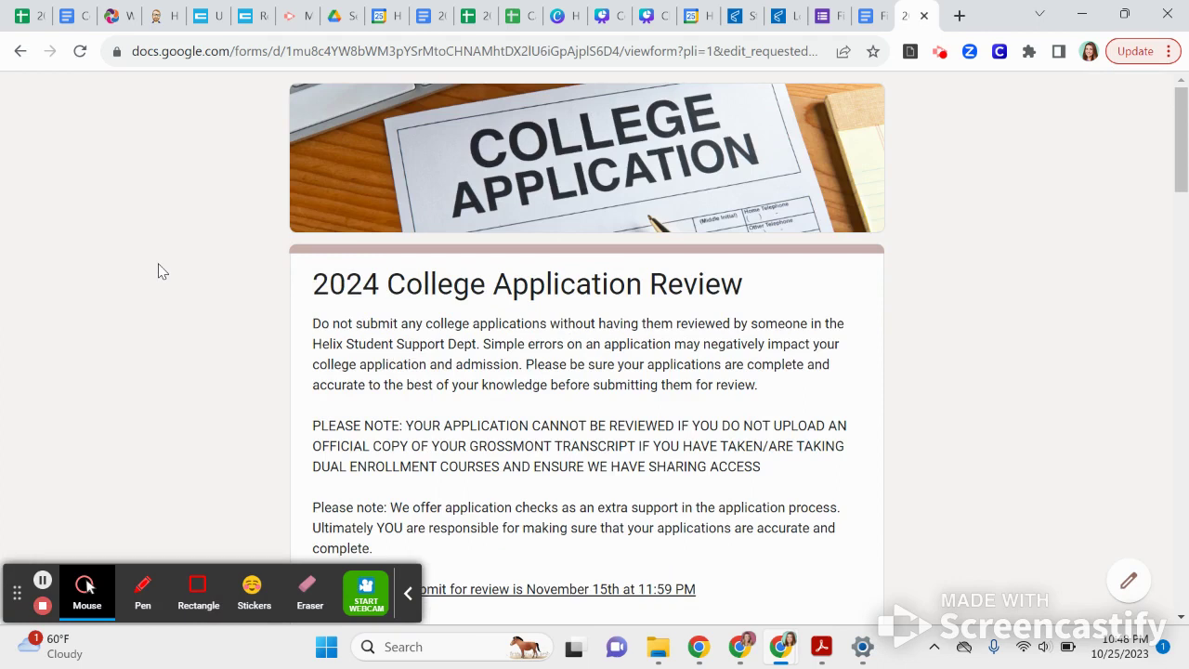
- Examine the 2024 College Application Review form, including its instructions, student details, application choices and PDF upload questions, without filling it in
{"action": "scroll", "coordinate": [195, 254], "scroll_direction": "down", "scroll_amount": 3}
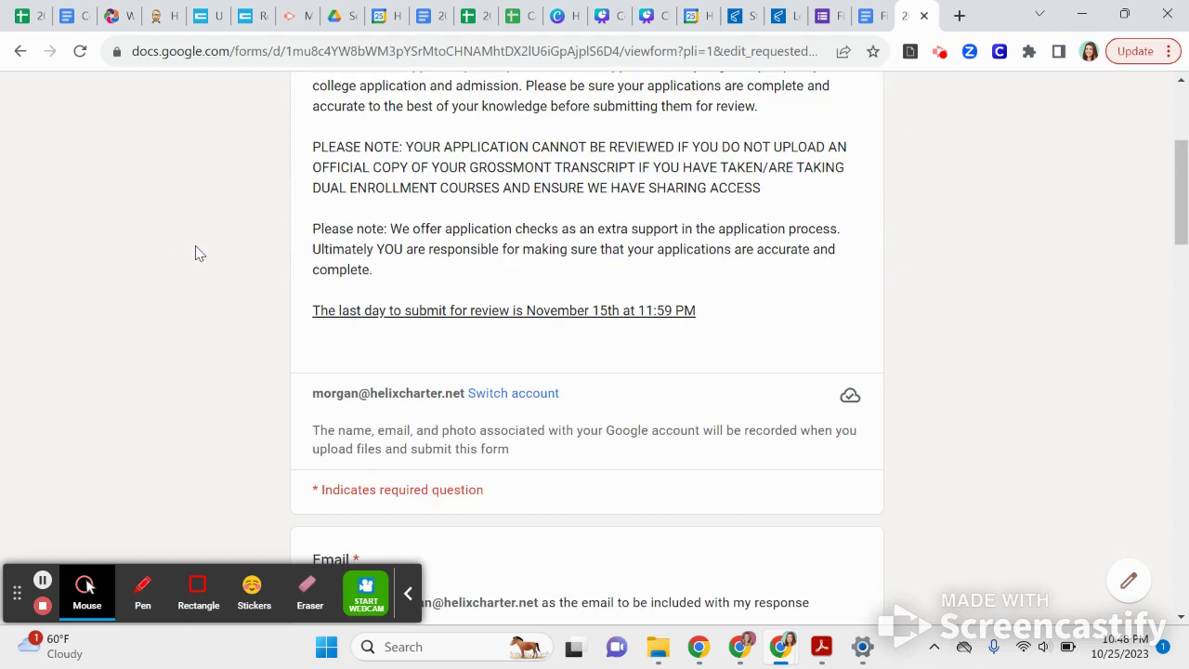
{"action": "scroll", "coordinate": [195, 254], "scroll_direction": "down", "scroll_amount": 3}
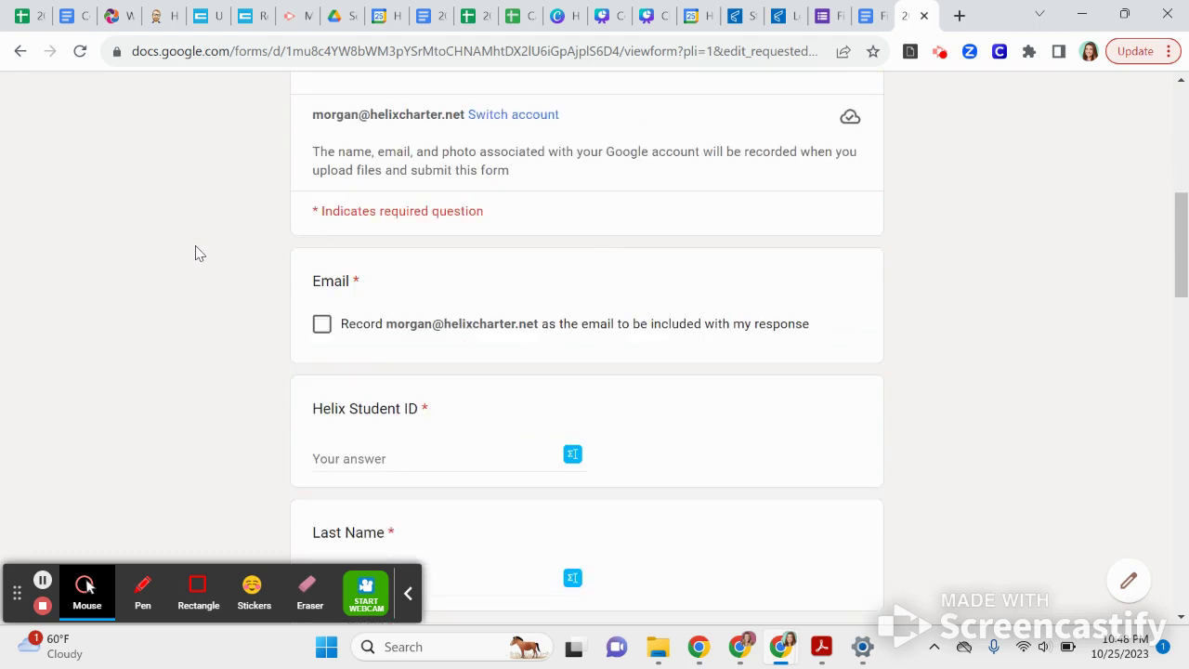
{"action": "scroll", "coordinate": [195, 253], "scroll_direction": "down", "scroll_amount": 2}
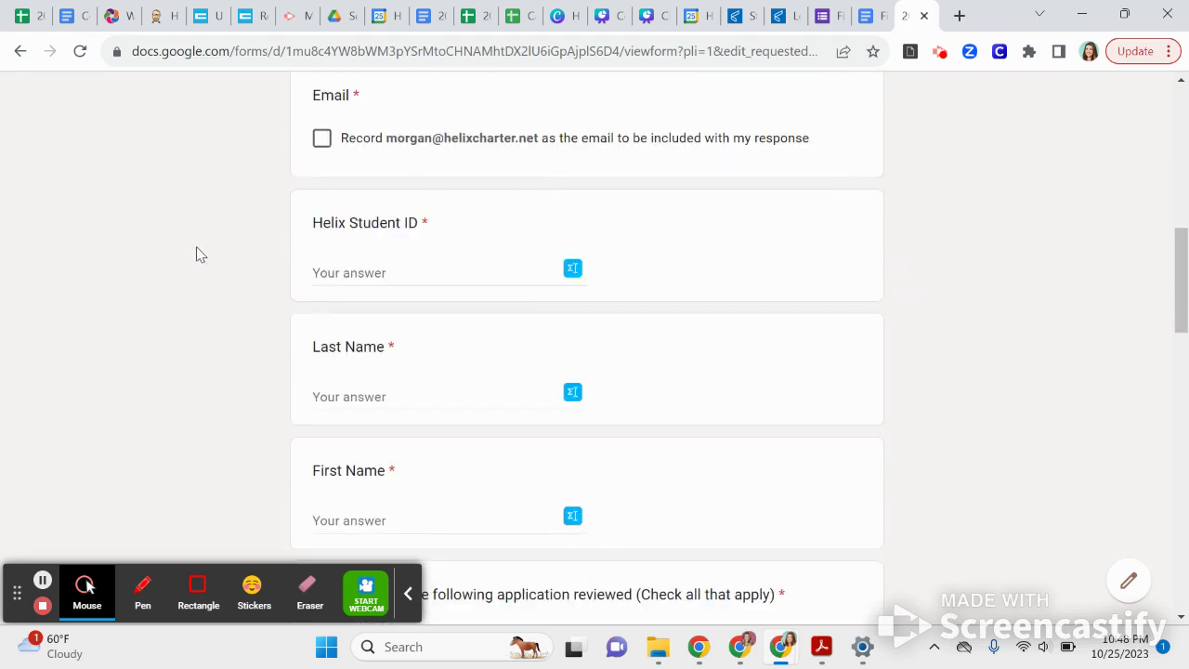
{"action": "scroll", "coordinate": [196, 253], "scroll_direction": "down", "scroll_amount": 1}
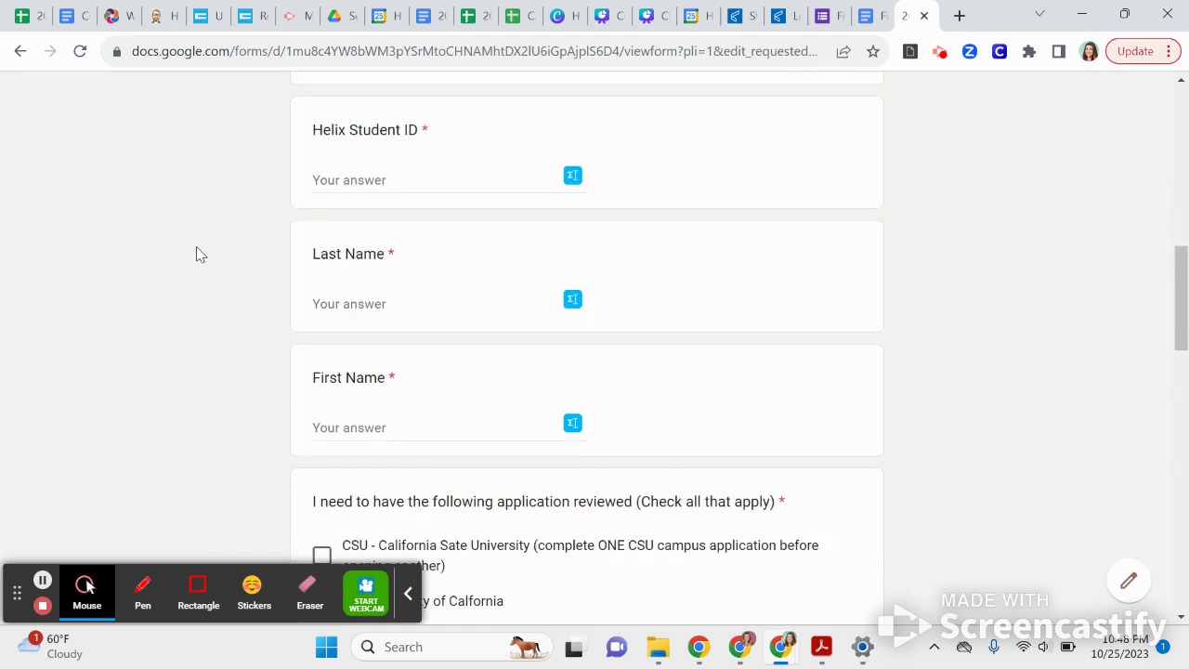
{"action": "scroll", "coordinate": [204, 176], "scroll_direction": "down", "scroll_amount": 8}
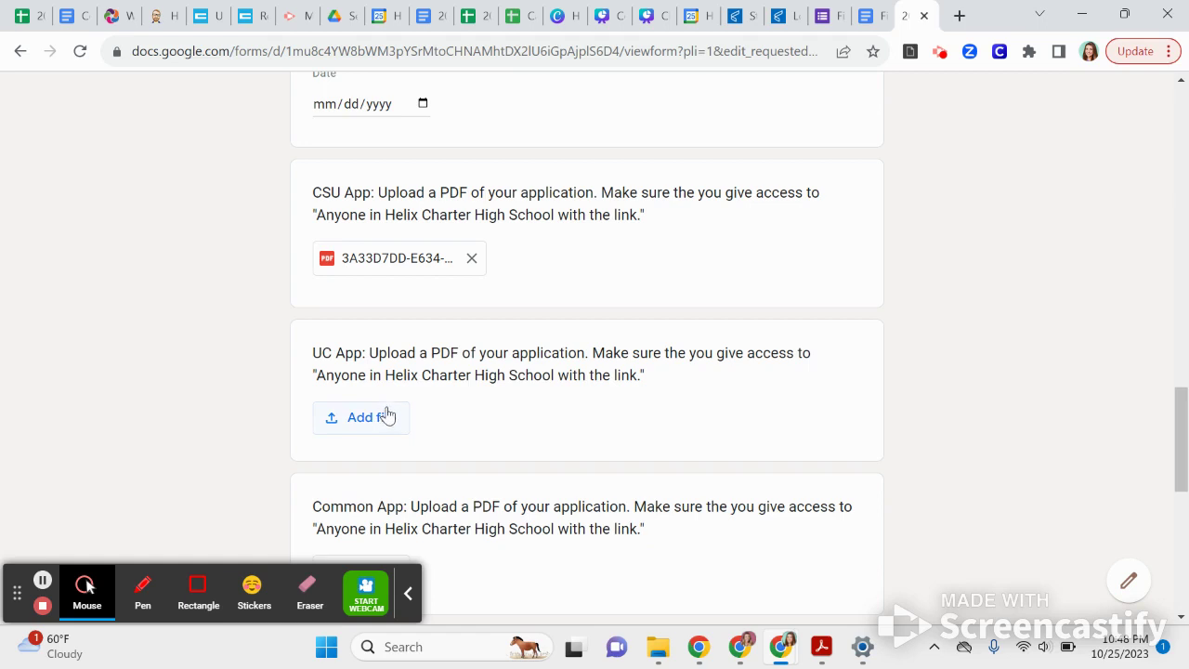
{"action": "scroll", "coordinate": [446, 455], "scroll_direction": "down", "scroll_amount": 6}
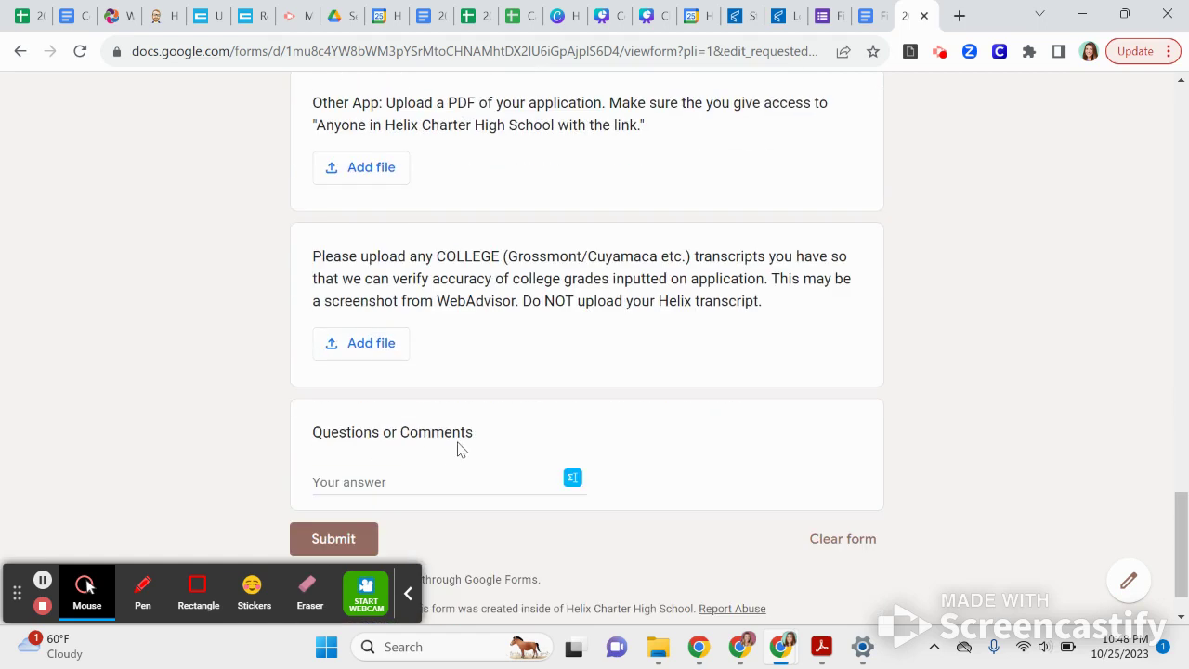
{"action": "scroll", "coordinate": [220, 401], "scroll_direction": "up", "scroll_amount": 12}
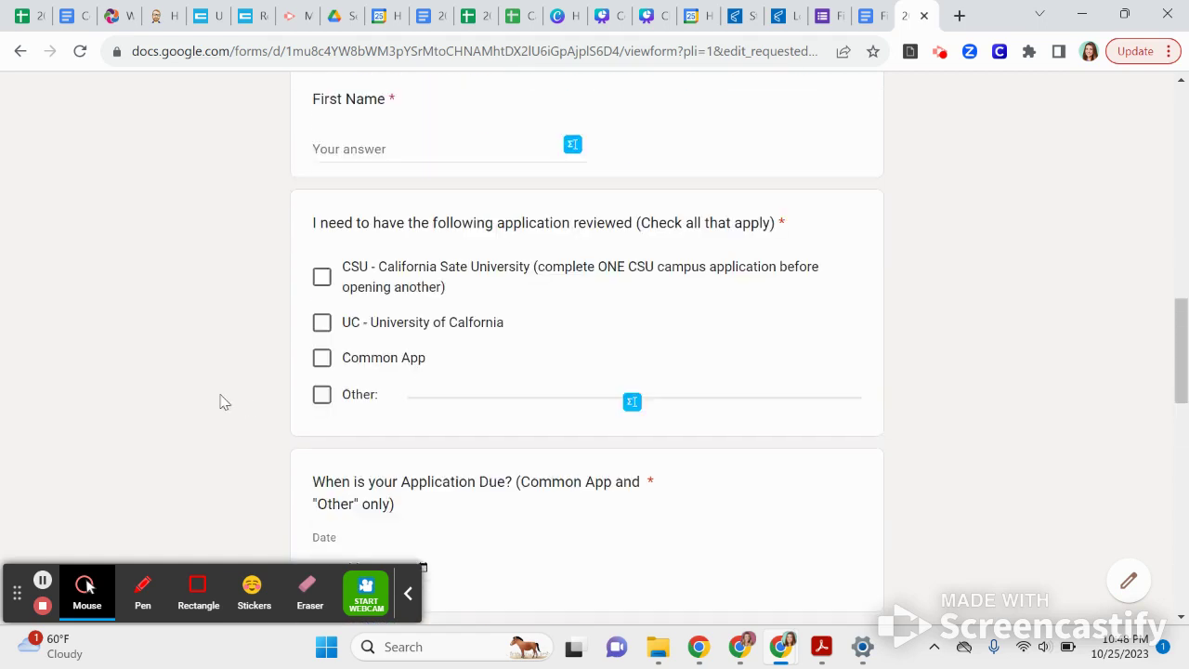
{"action": "scroll", "coordinate": [220, 401], "scroll_direction": "up", "scroll_amount": 10}
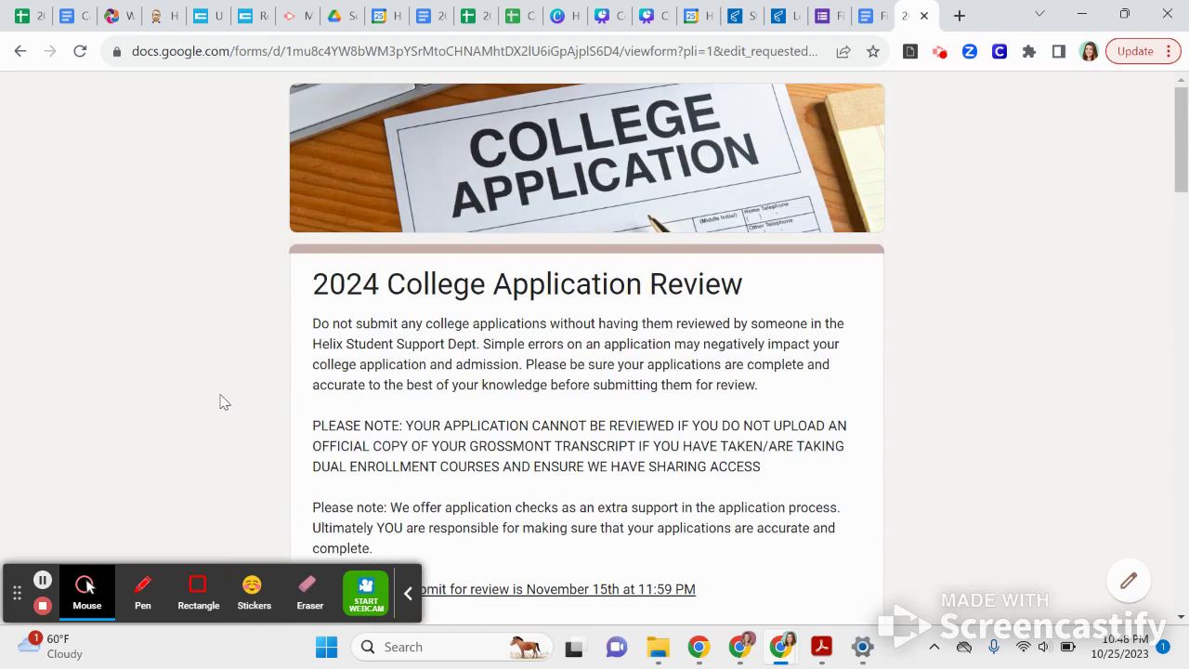